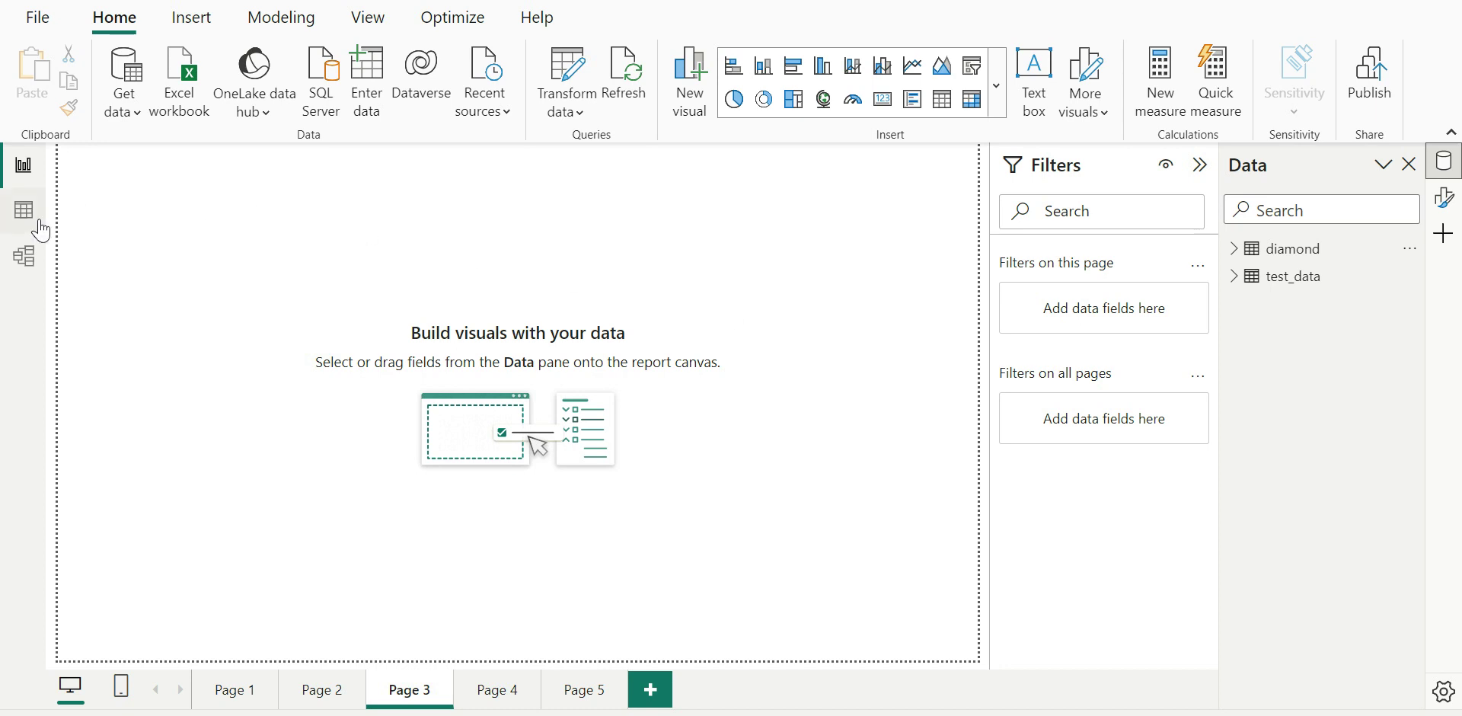
Review the columns of the diamond table in the table view, then return to the report view.
click(28, 224)
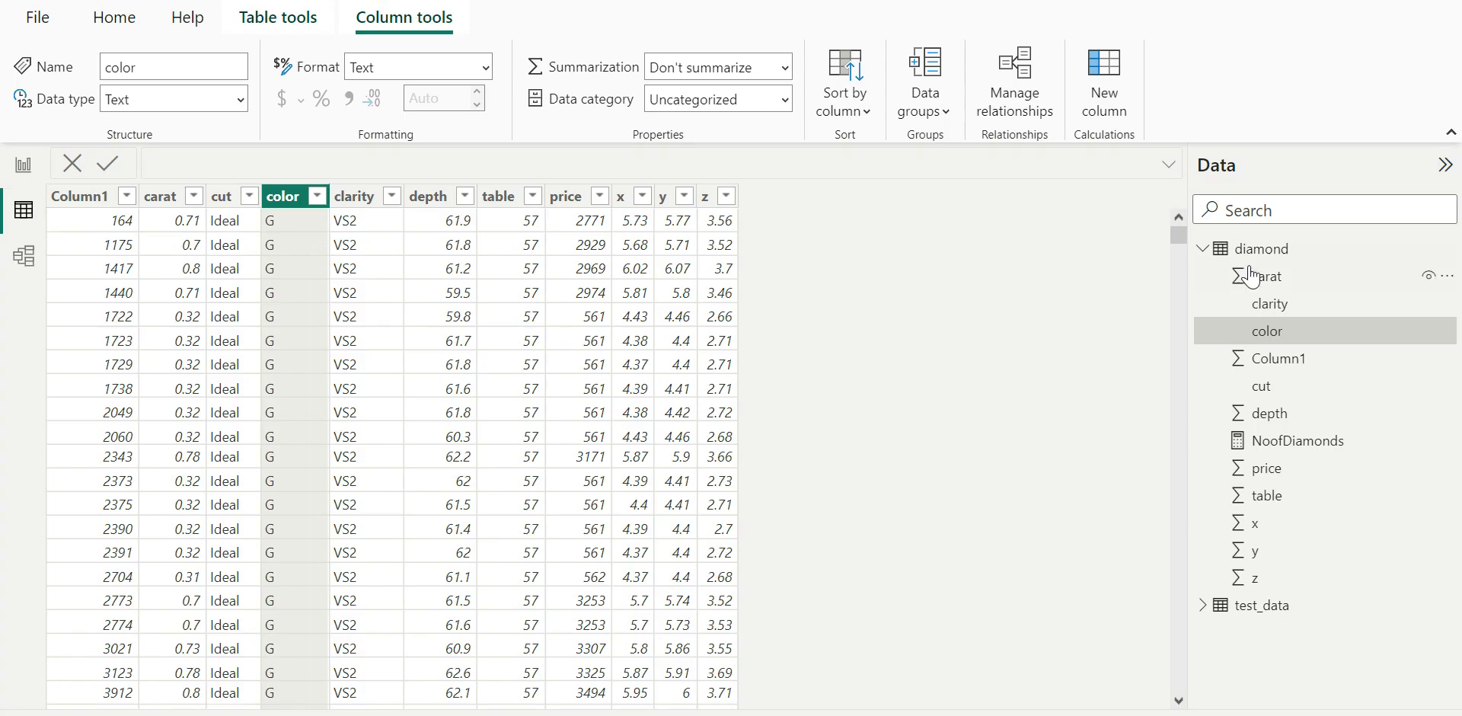
click(1275, 254)
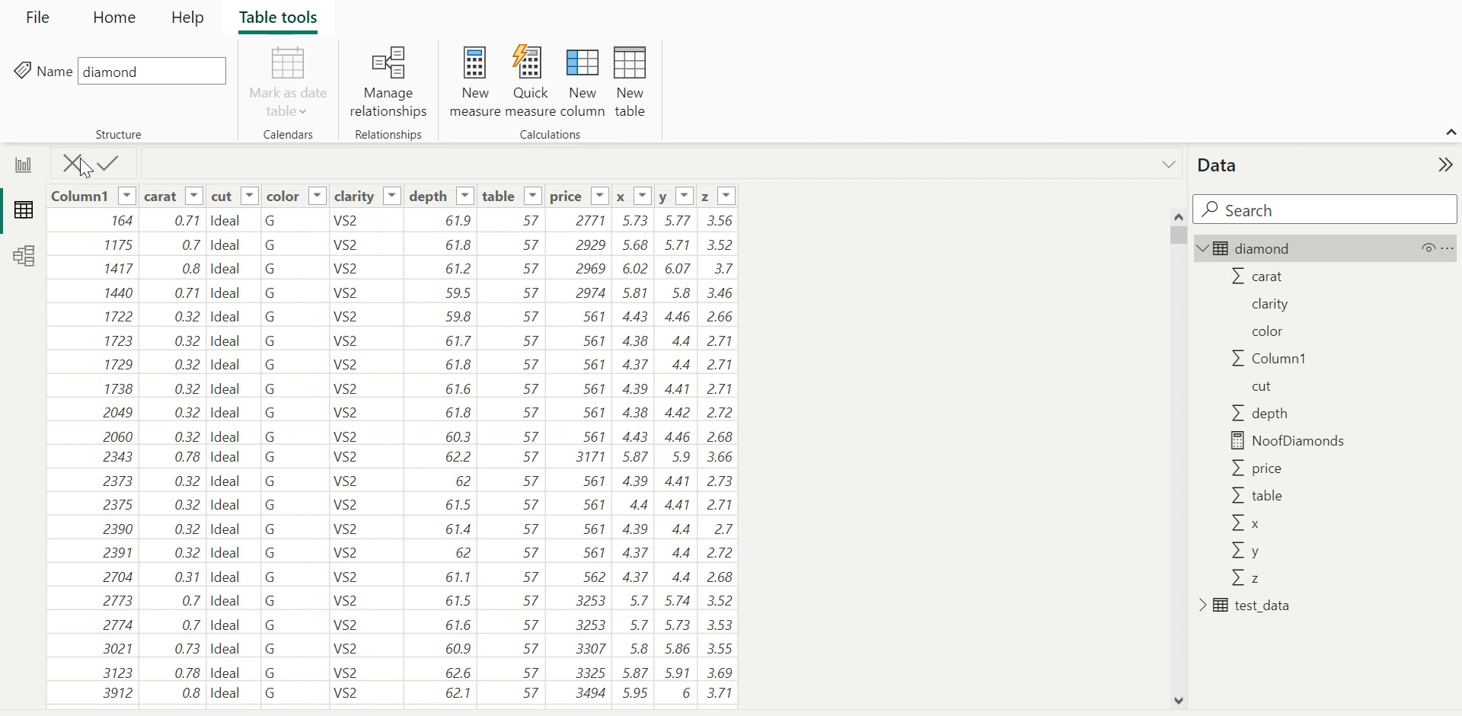
click(25, 166)
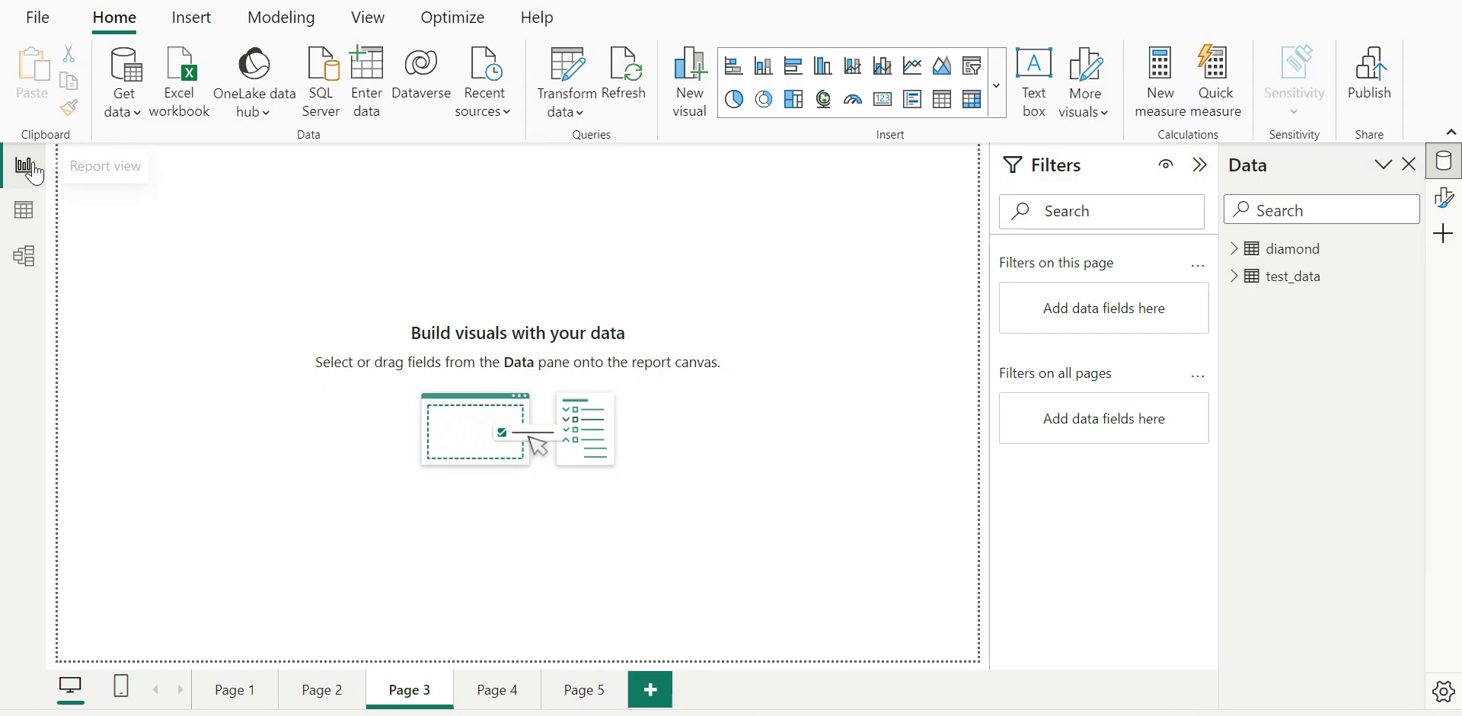
Insert a Python visual on the empty Page 3.
click(1001, 93)
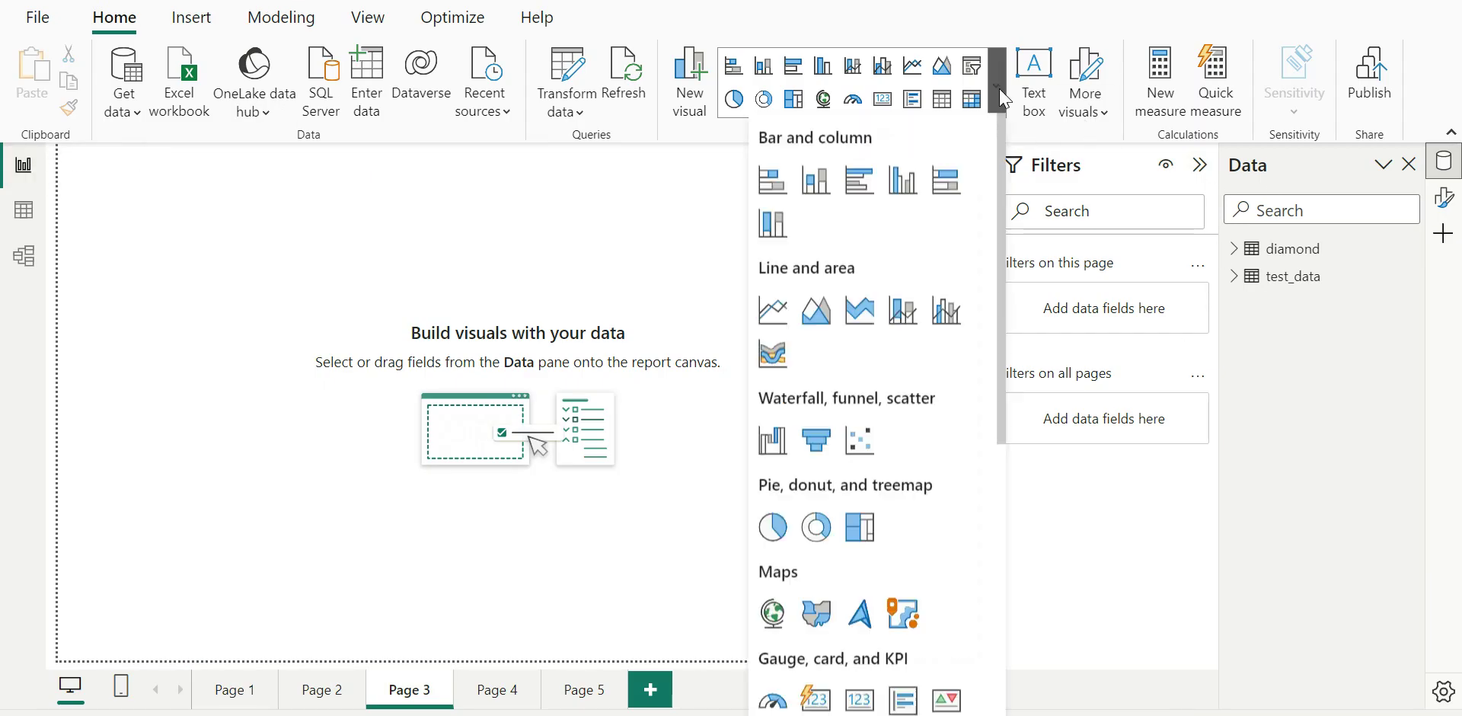
drag(1003, 197, 1003, 502)
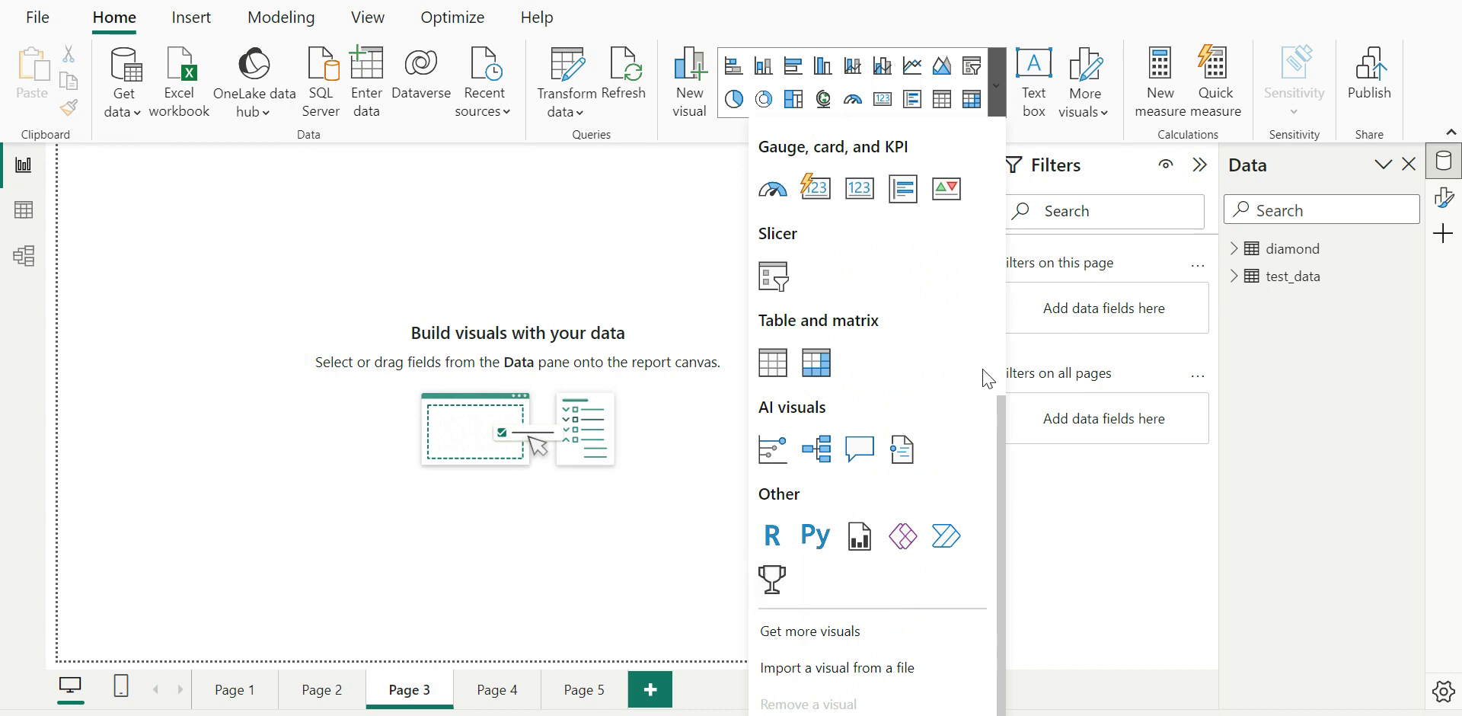
scroll(1005, 419, up, 5)
scroll(1017, 418, down, 5)
click(816, 535)
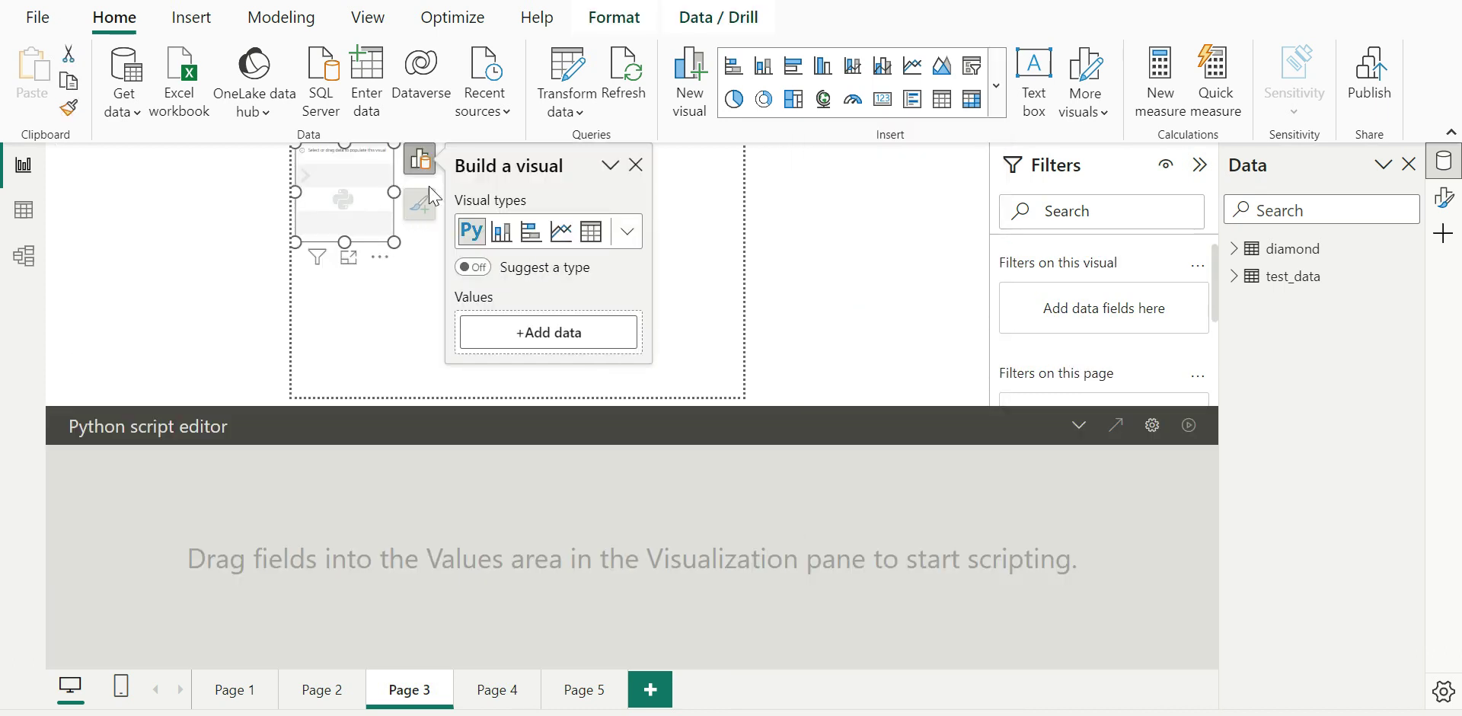
click(996, 86)
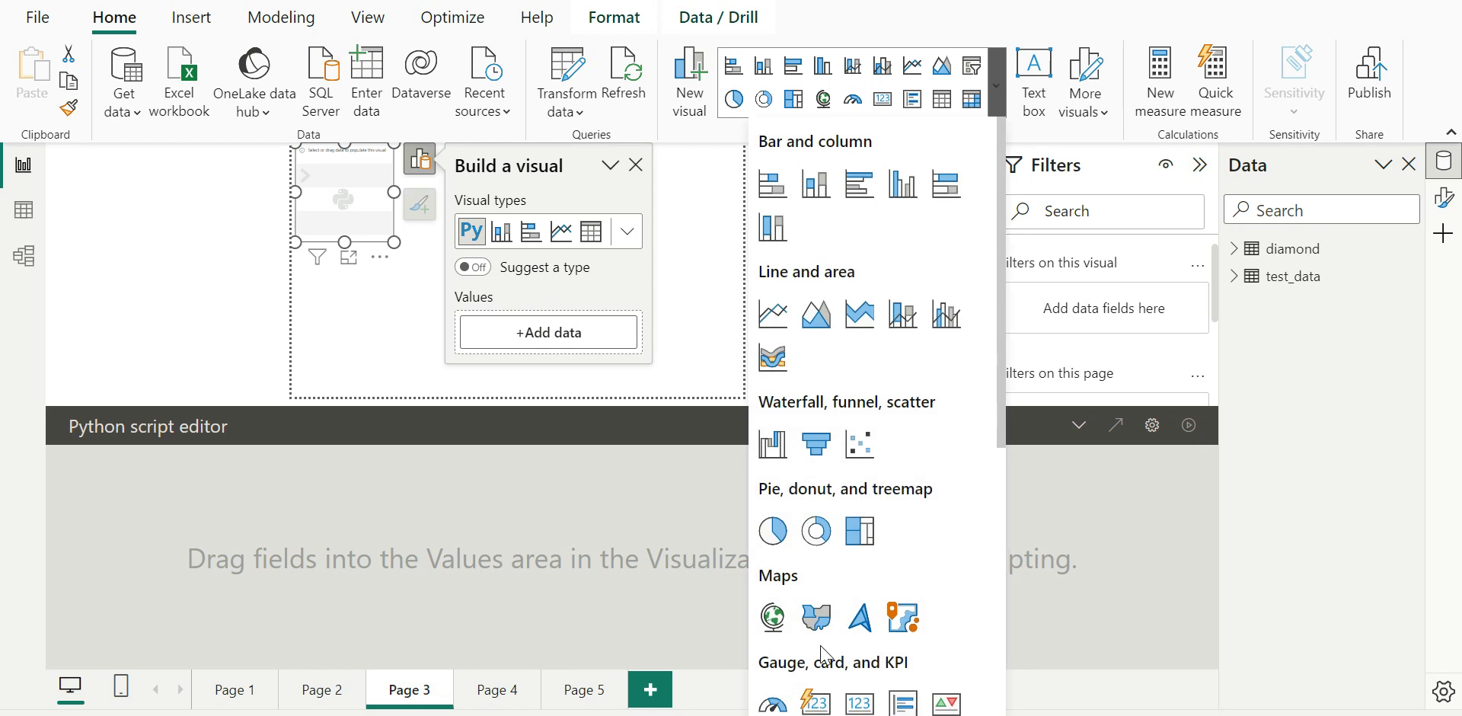
scroll(904, 495, down, 5)
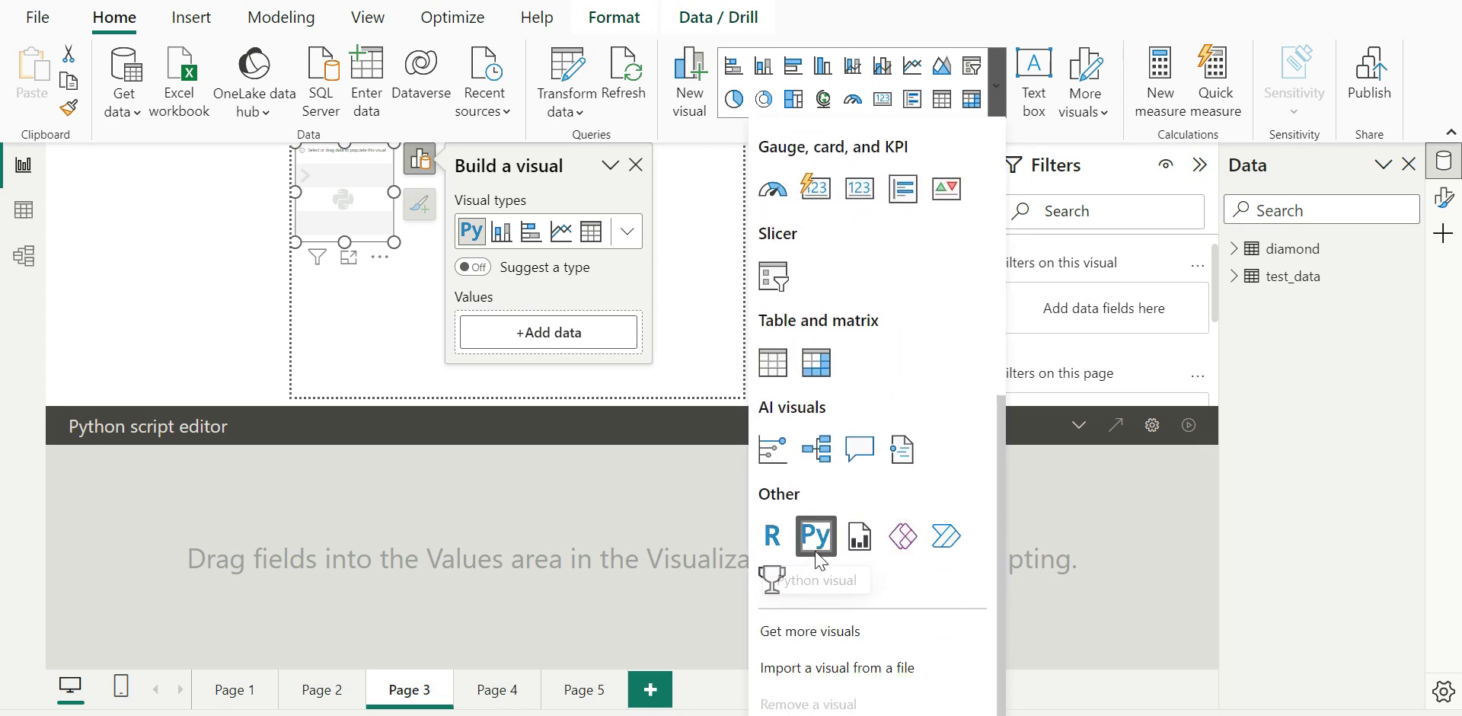
click(582, 289)
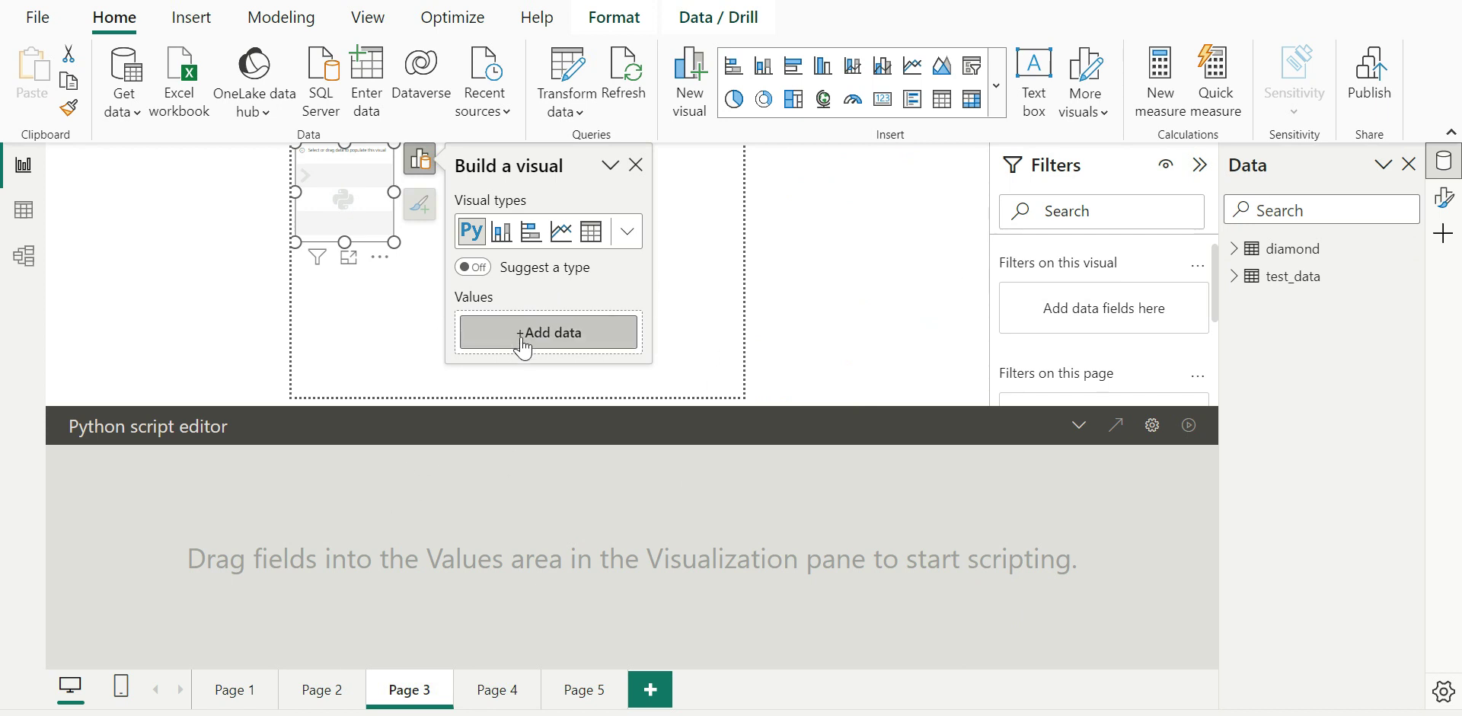
Add the diamond table's carat and price fields to the Page 3 Python visual and check the summarization option for price.
click(1234, 248)
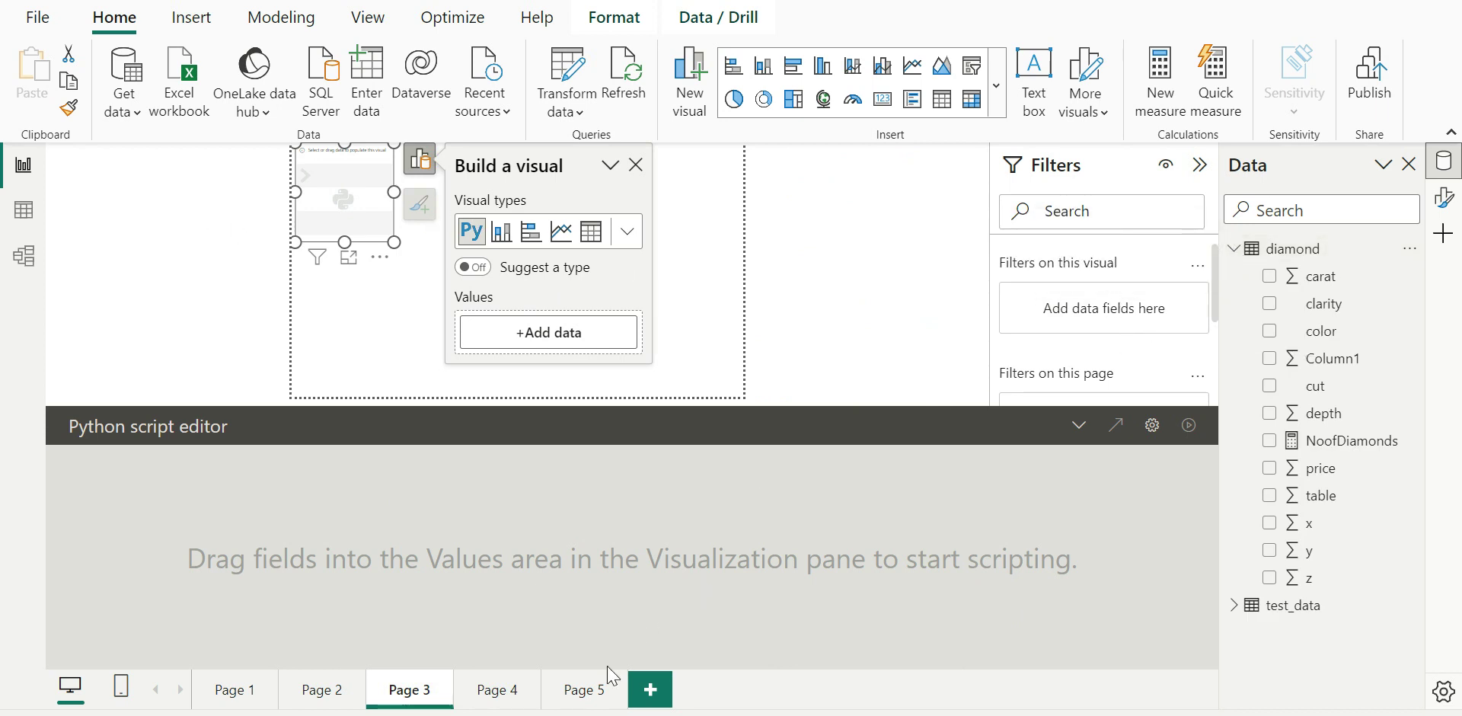
click(587, 692)
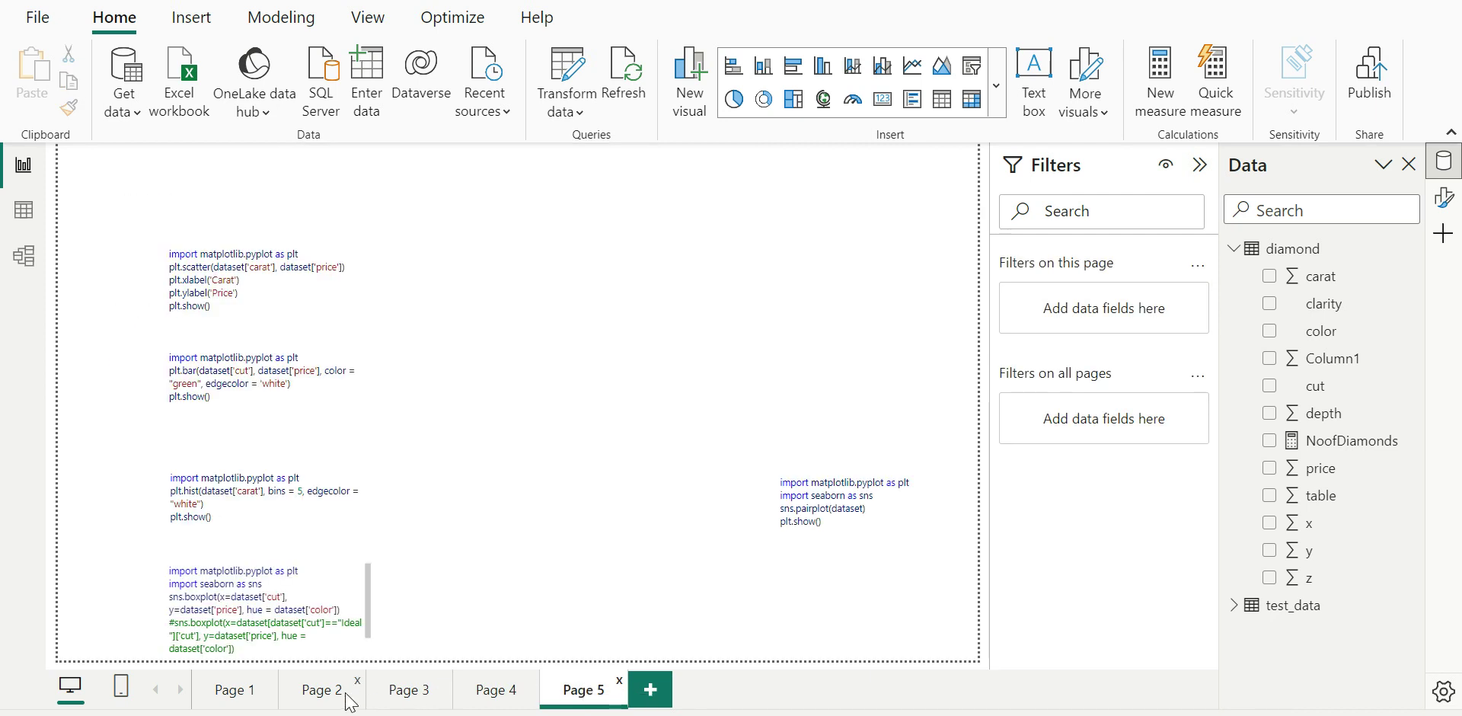
click(424, 682)
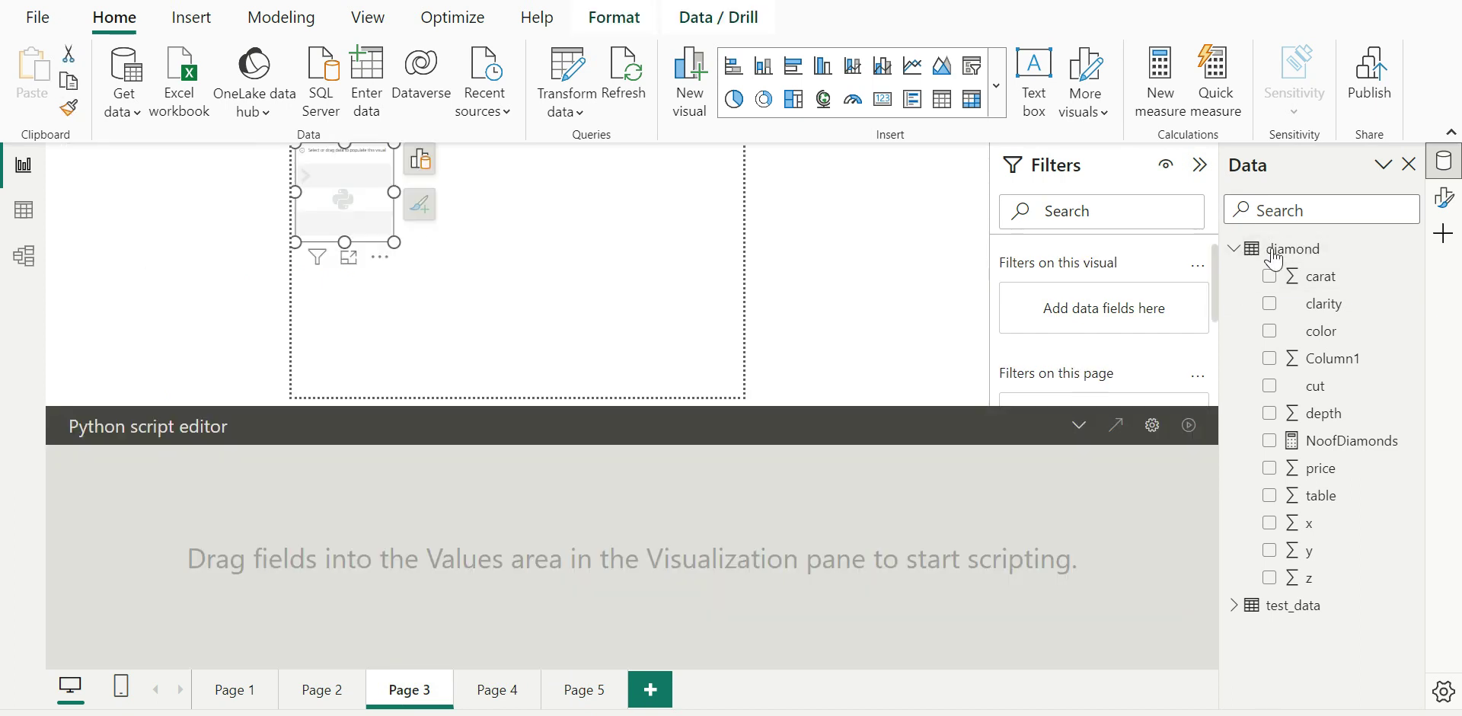
click(1270, 276)
click(1270, 468)
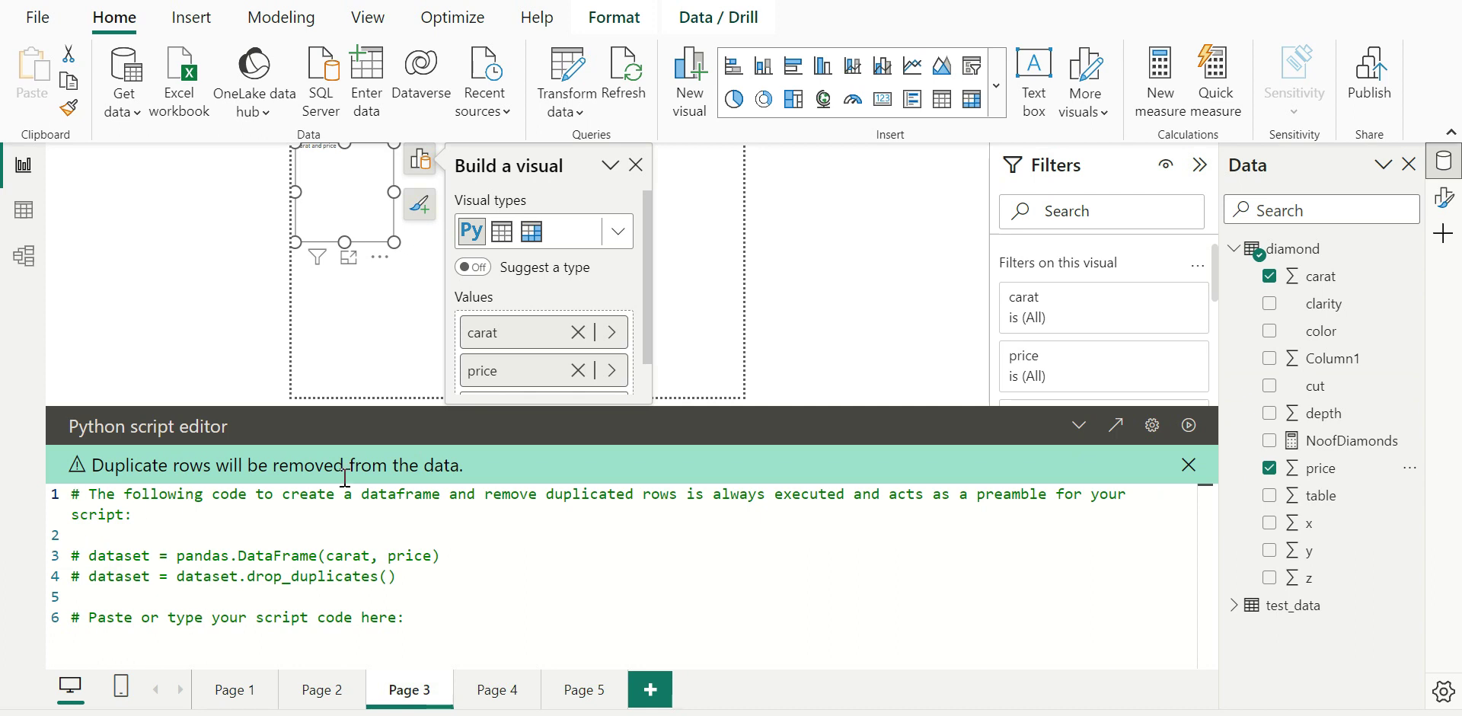
right_click(492, 373)
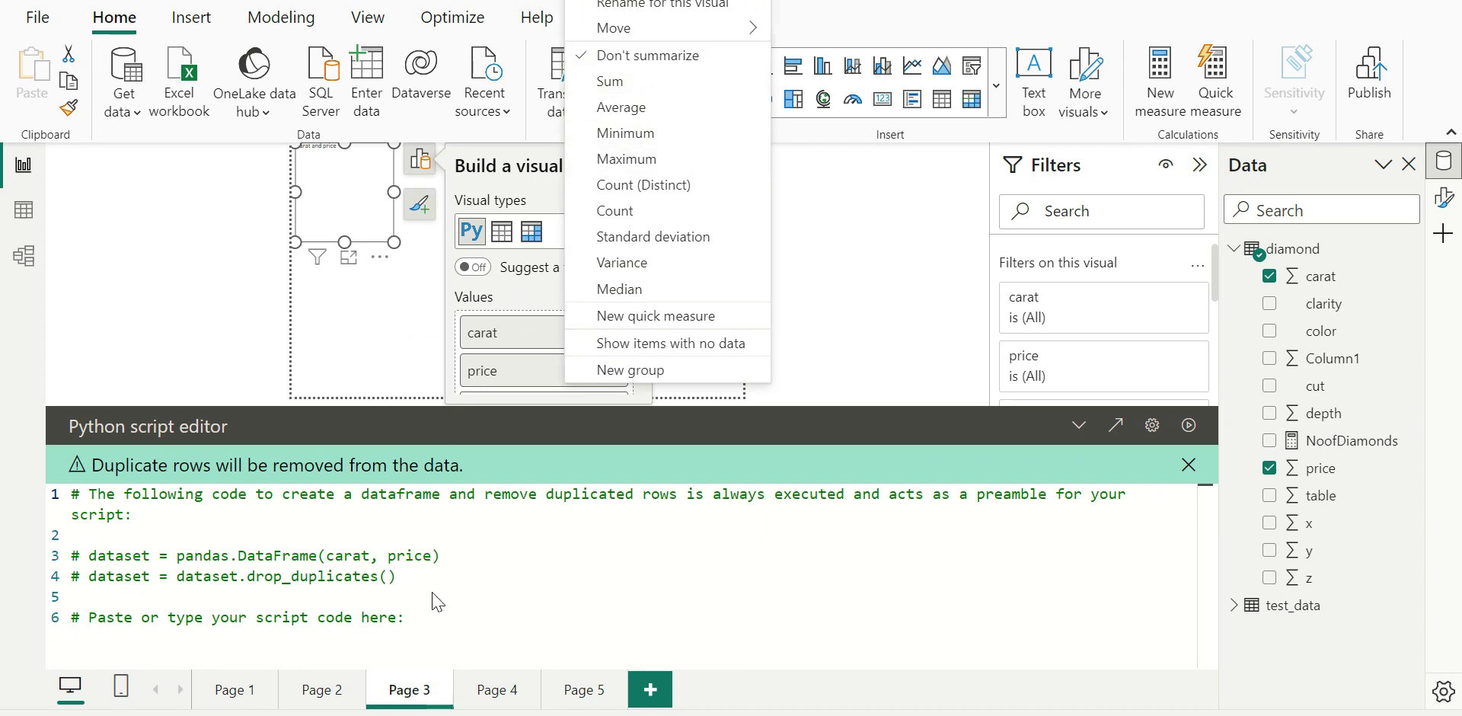
Copy the carat-price scatter plot script from Page 5 and paste it on a new line of Page 3's Python script.
click(442, 617)
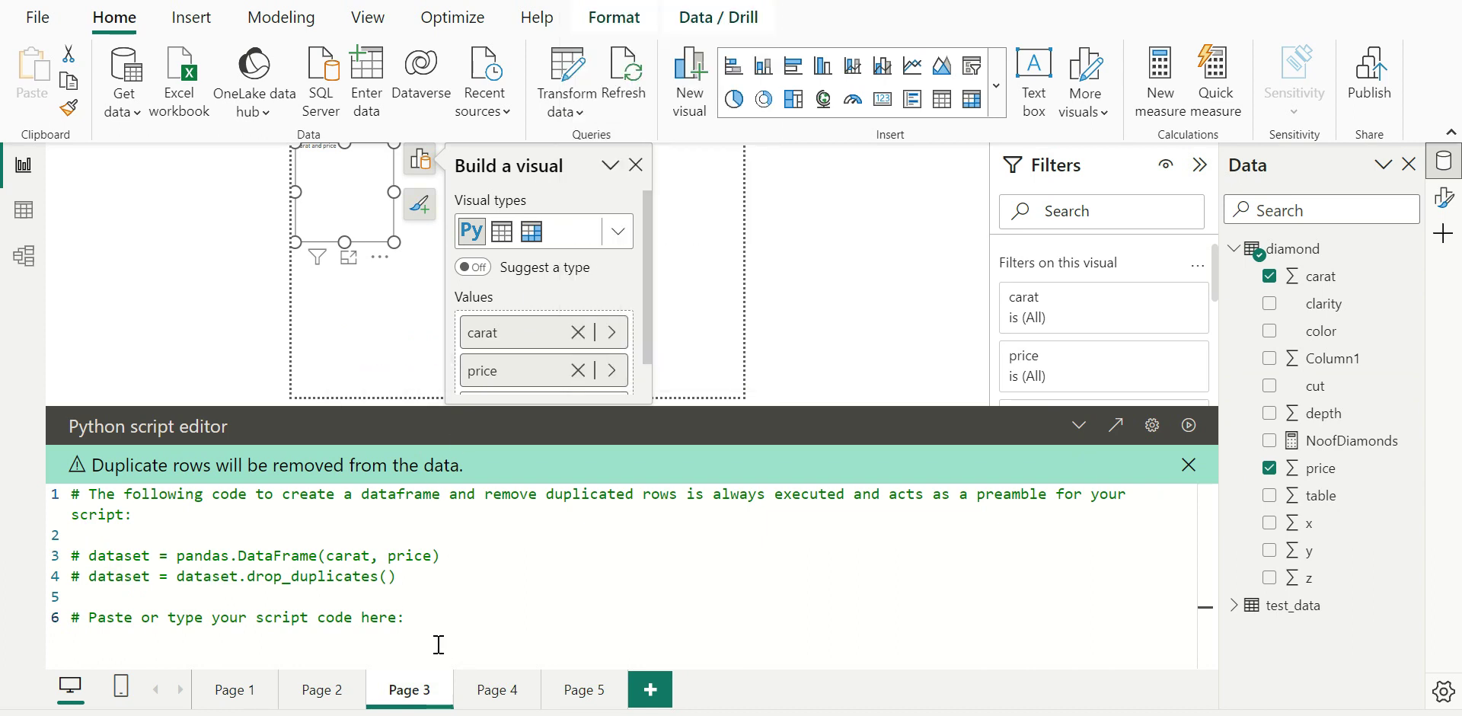
key(Return)
click(554, 693)
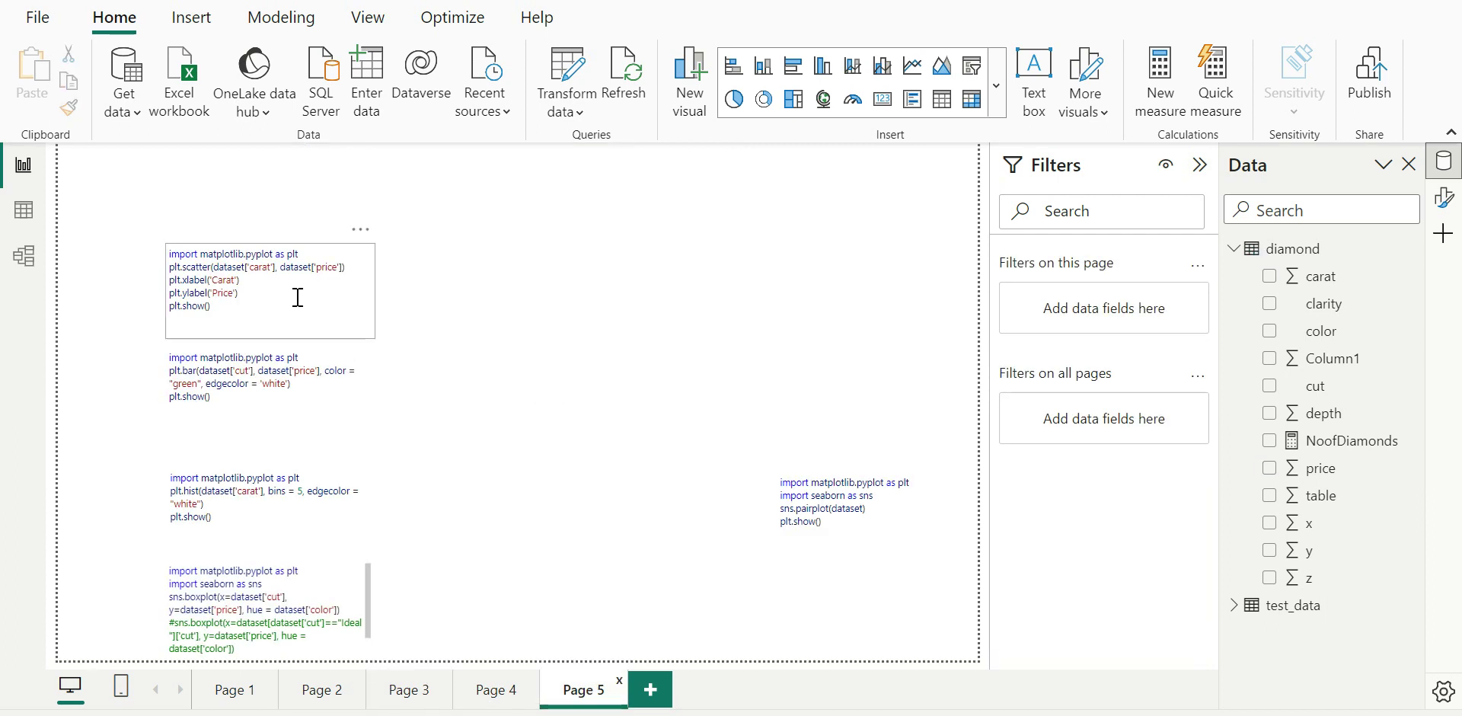
click(298, 297)
key(ctrl+a)
key(ctrl+c)
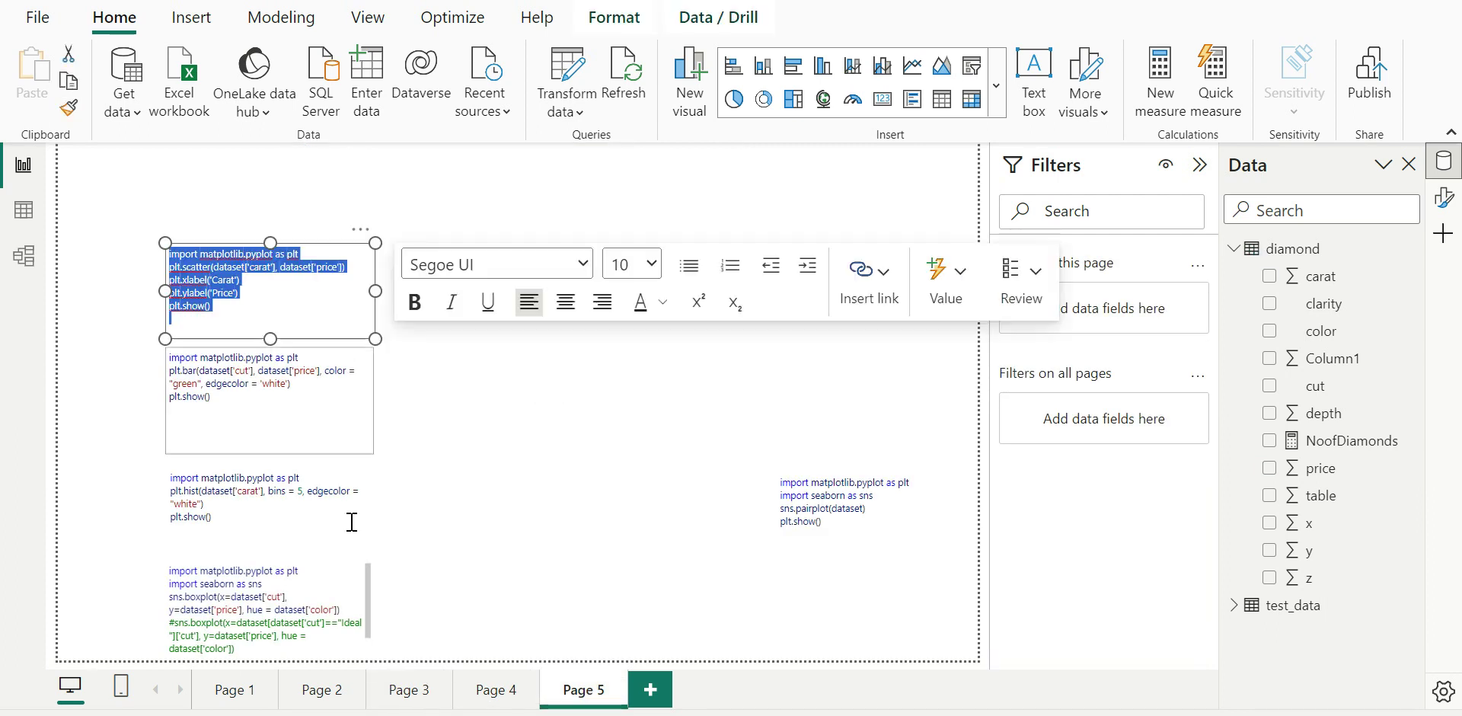
click(387, 697)
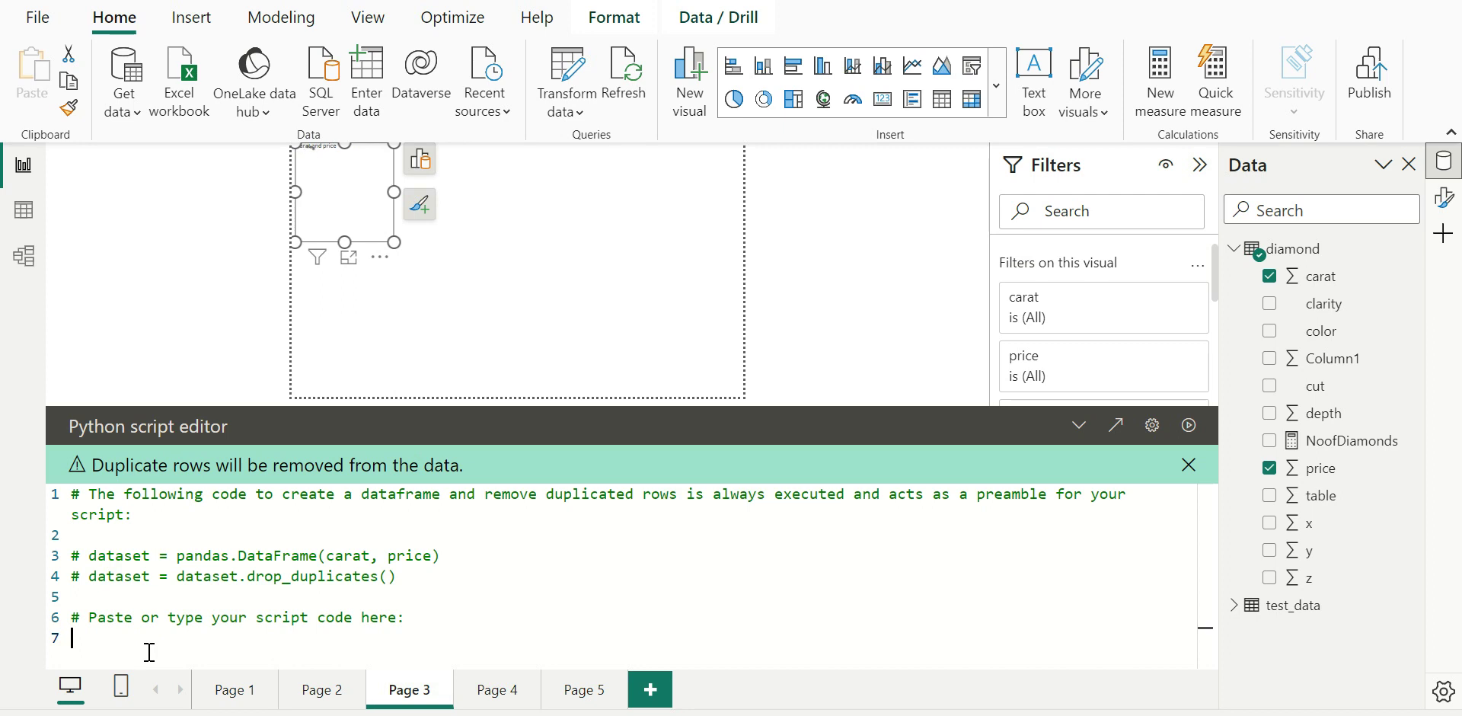
key(ctrl+v)
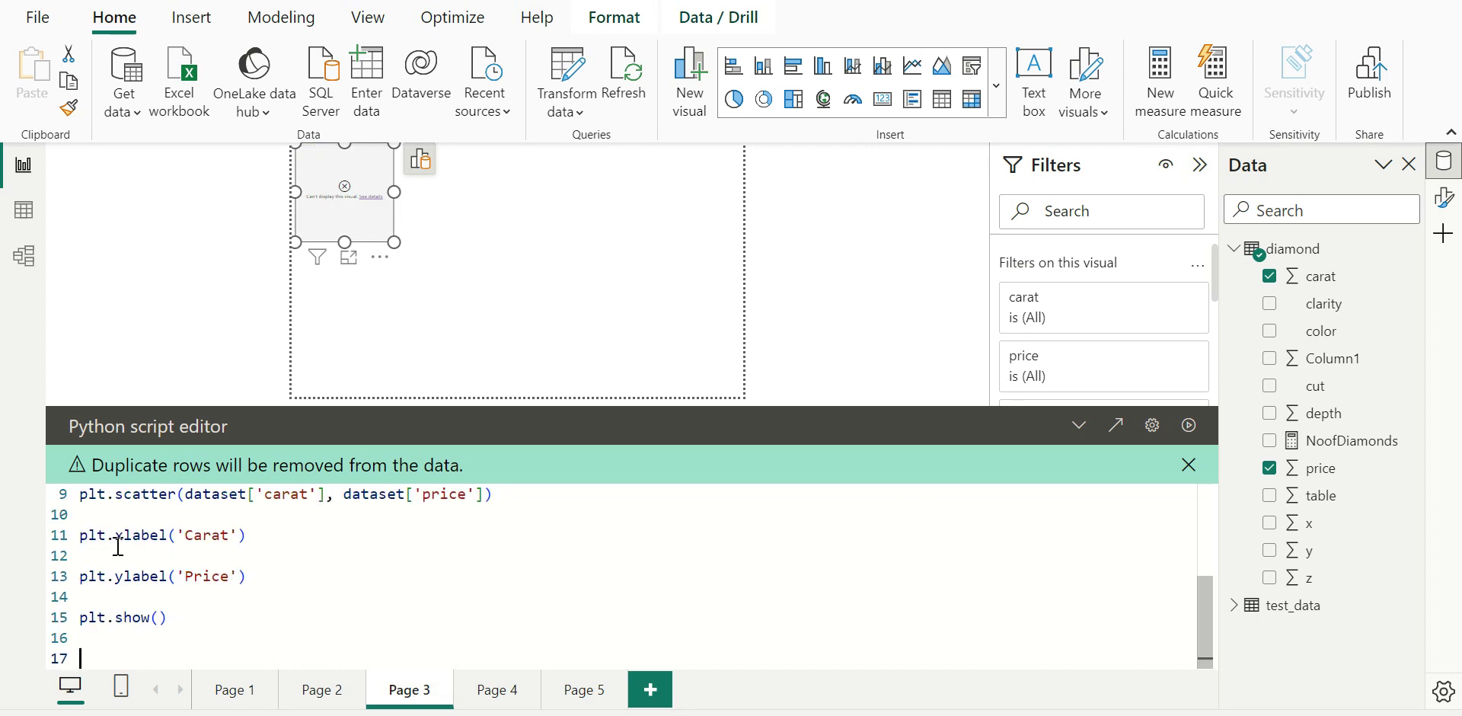
Remove the blank lines between the pasted scatter plot statements in the Python script.
scroll(114, 544, up, 3)
scroll(118, 560, down, 3)
scroll(120, 554, up, 2)
click(103, 572)
key(Delete)
click(104, 593)
key(Delete)
click(99, 615)
key(Delete)
click(99, 635)
key(Delete)
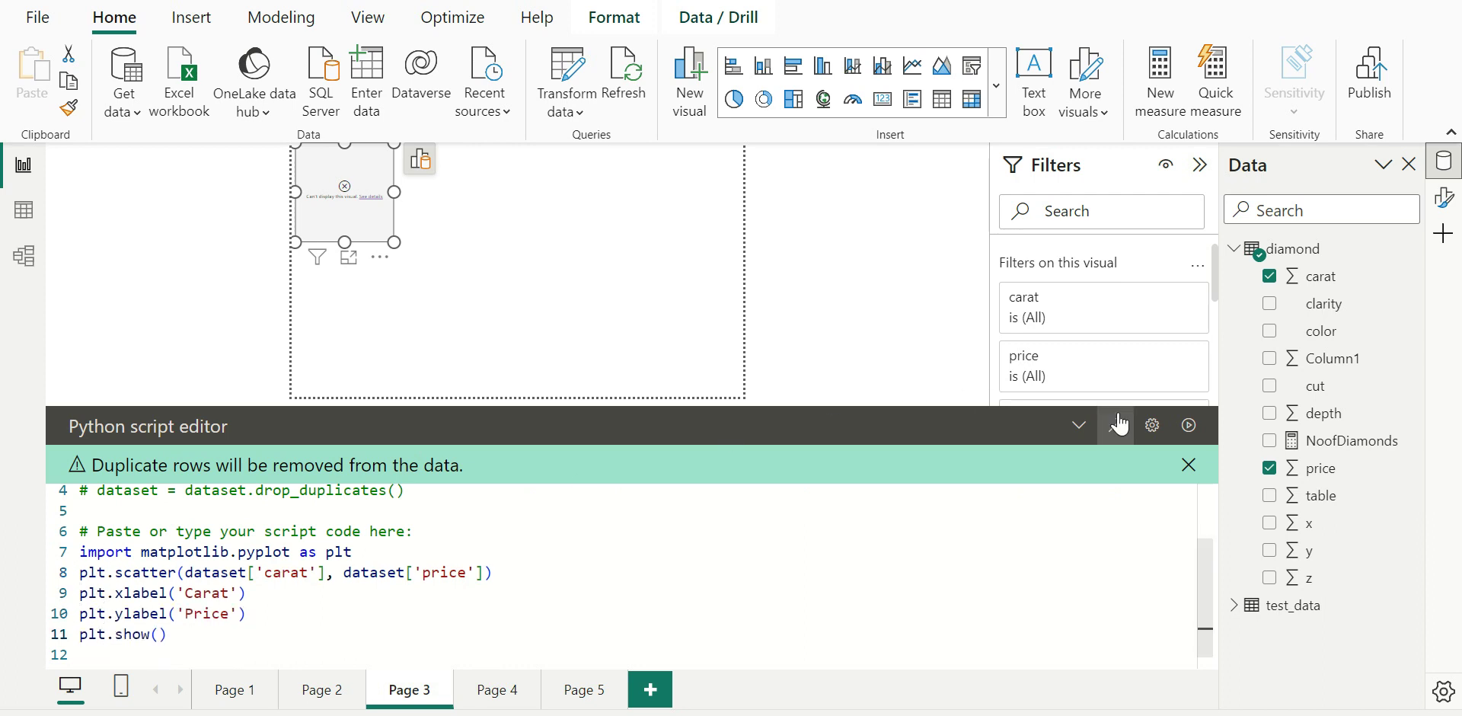
Run the scatter plot script and enlarge the Python visual in both width and height.
click(1187, 425)
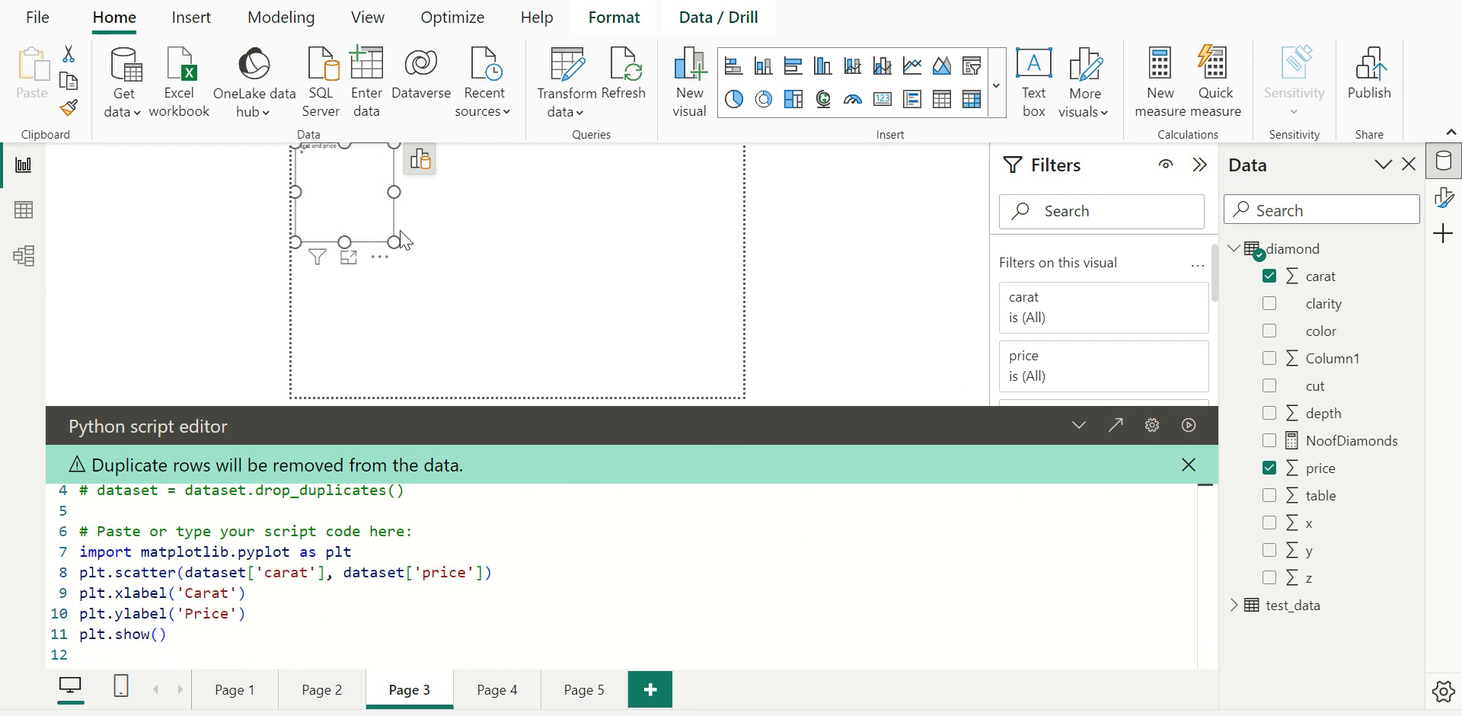
drag(394, 242, 456, 326)
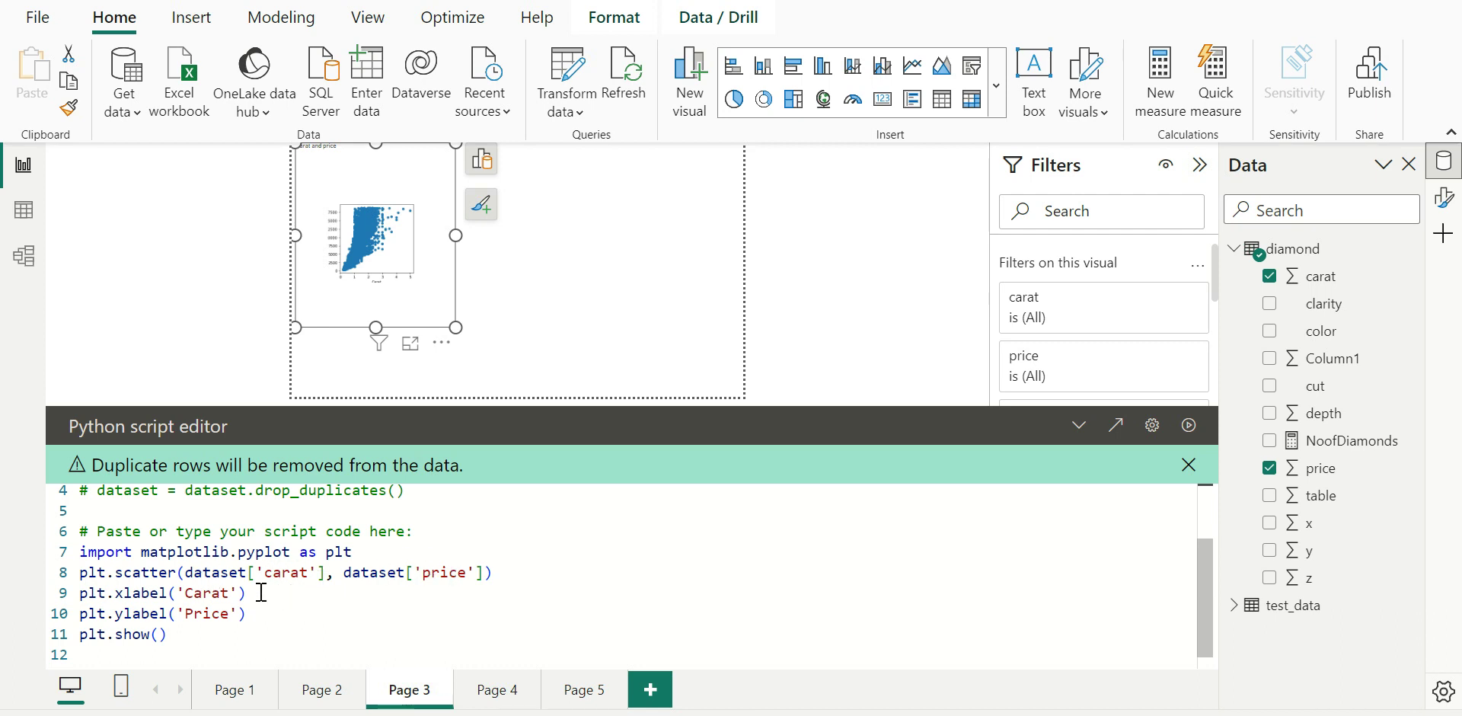
Try running the script with the plt.show() line commented out and view the error details.
click(181, 638)
key(Home)
text(#)
click(1187, 426)
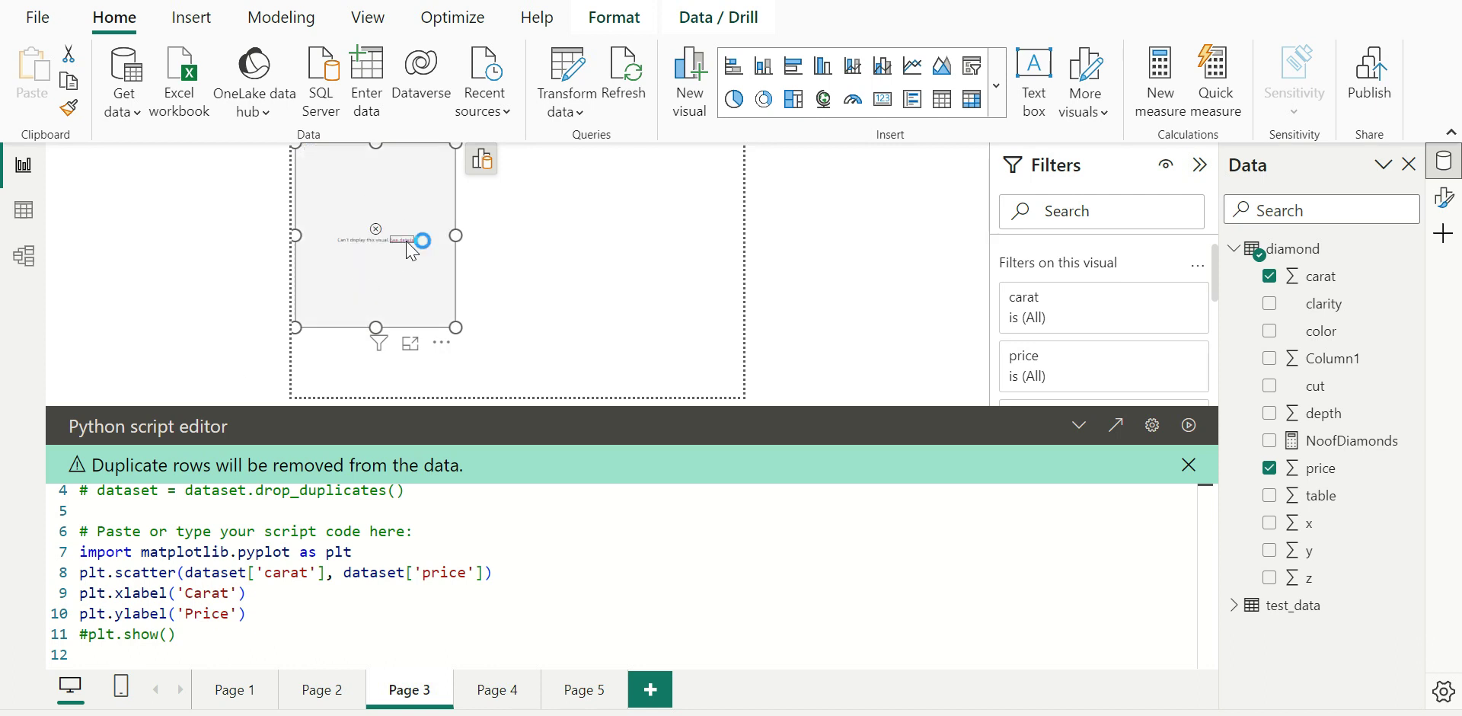
click(404, 241)
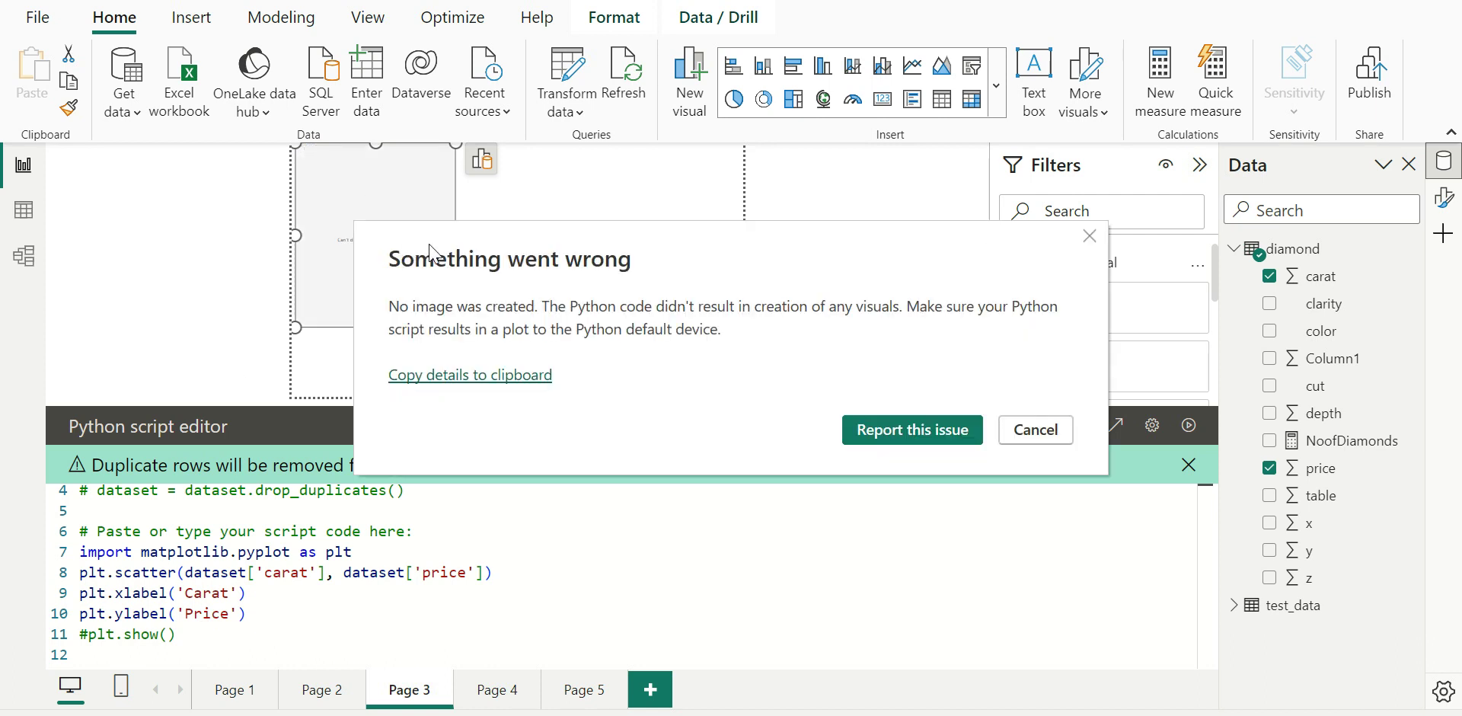
click(1036, 430)
Uncomment the plt.show() line and run the scatter plot script again.
click(248, 636)
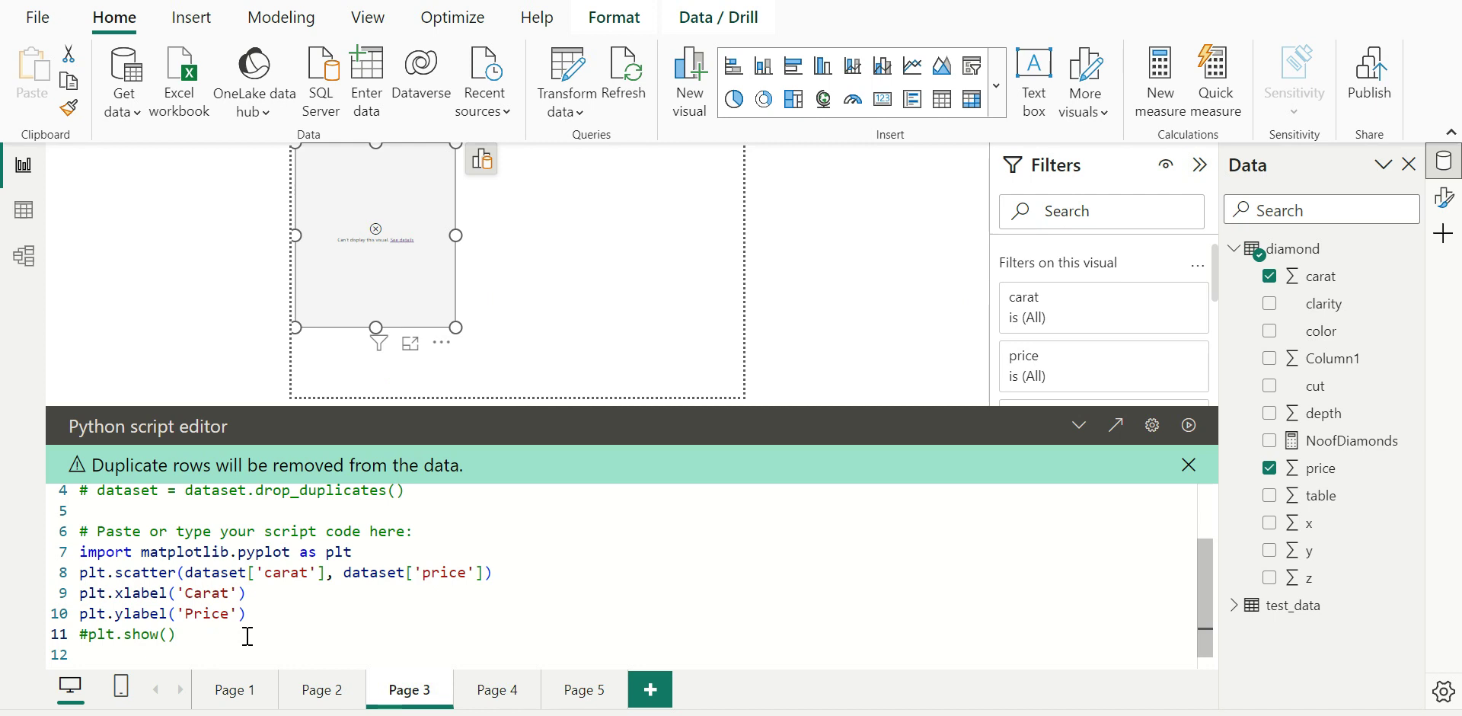
key(Delete)
click(1189, 425)
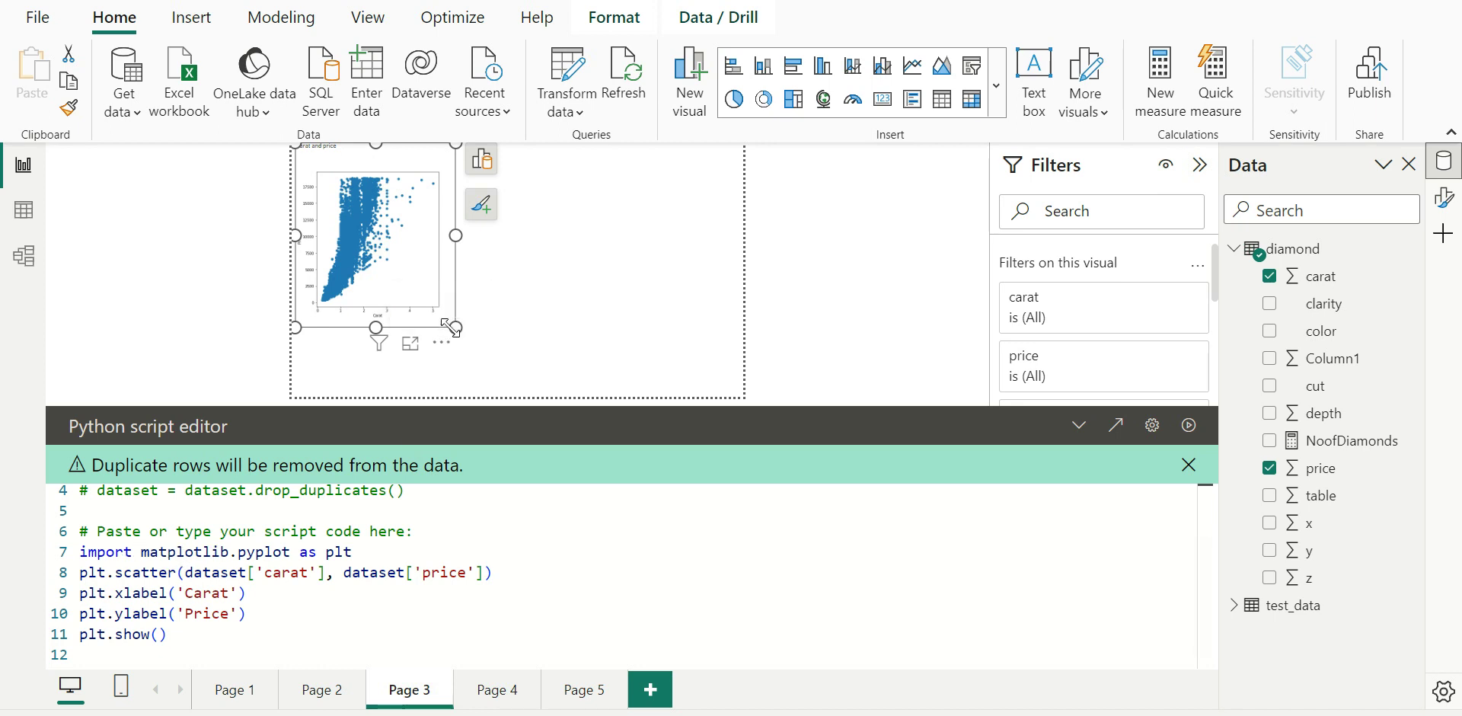
Make the scatter plot visual shorter and slightly wider, and insert a second Python visual below it.
drag(450, 326, 463, 286)
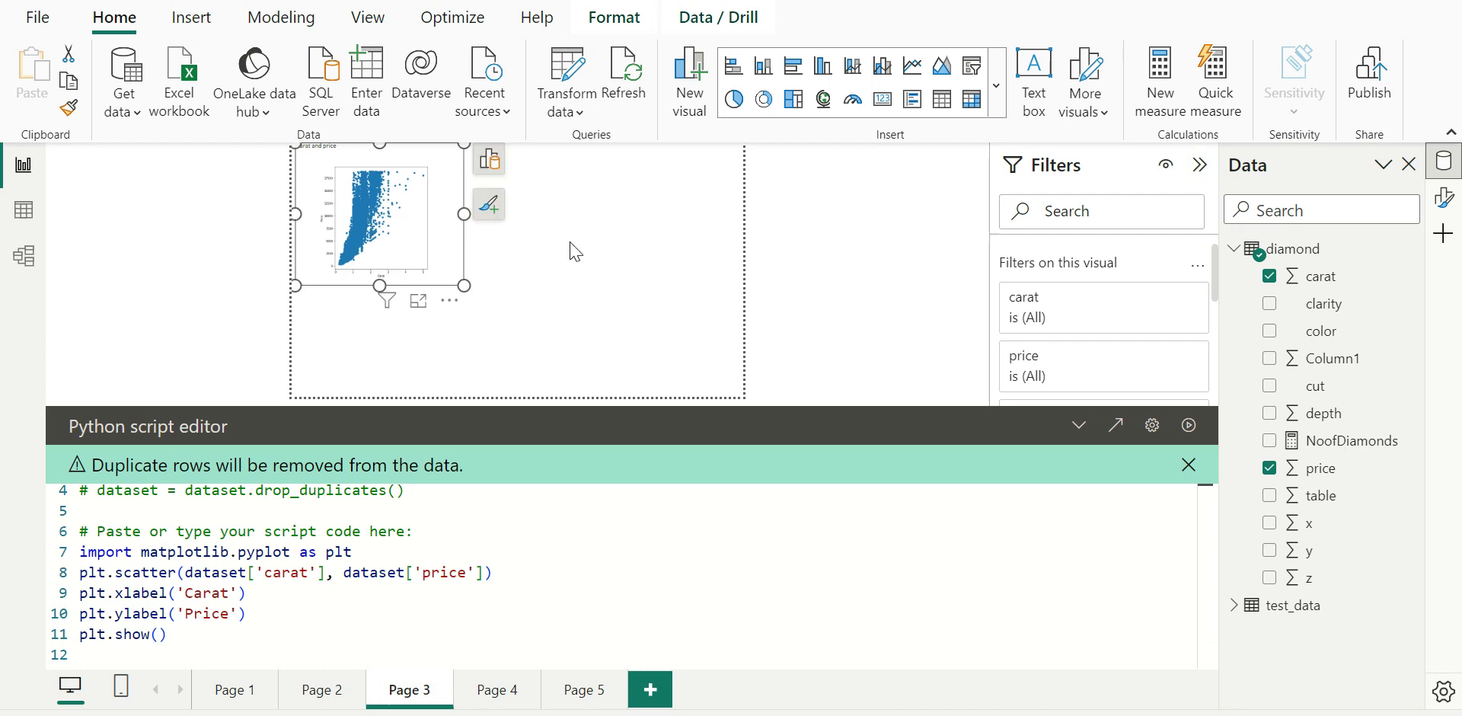
click(631, 222)
click(996, 86)
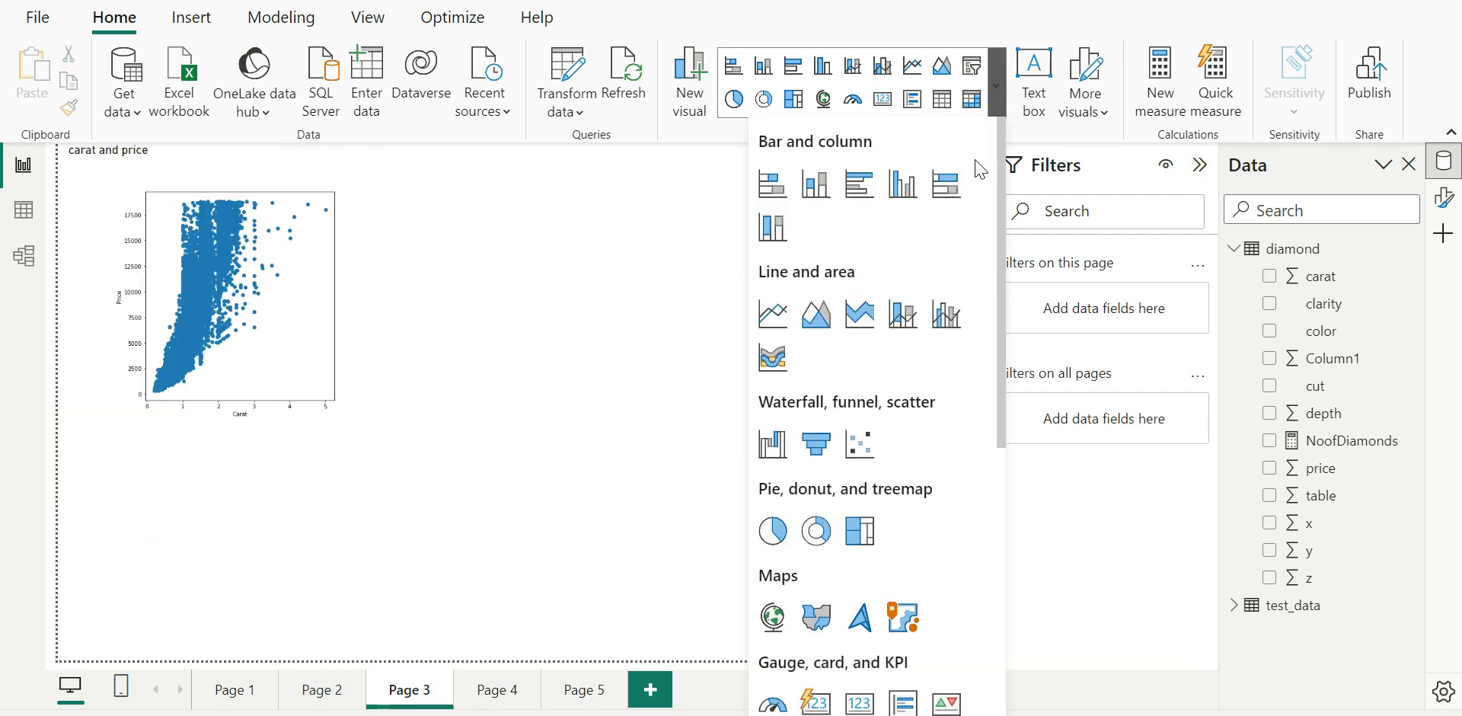
scroll(872, 579, down, 5)
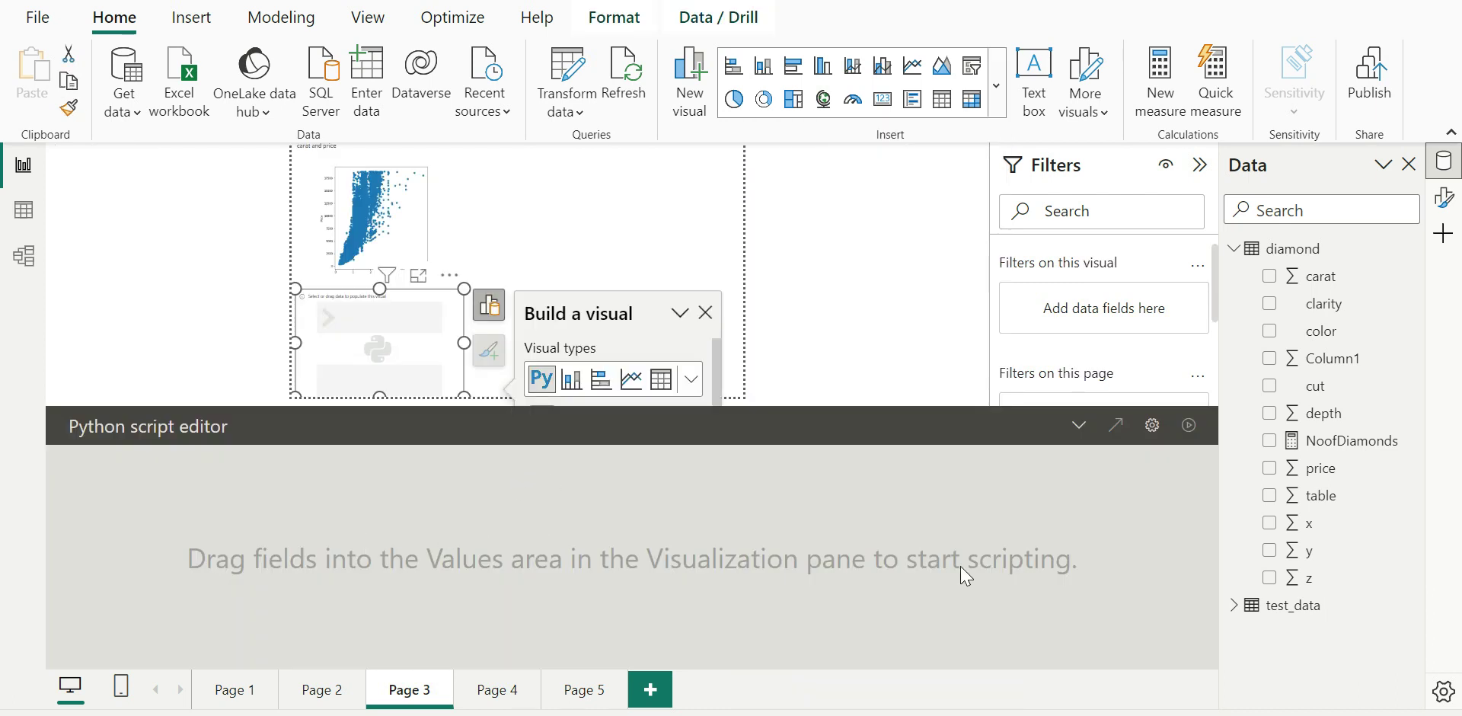
Copy the cut-price bar chart script from its text box on Page 5 and return to Page 3.
click(586, 689)
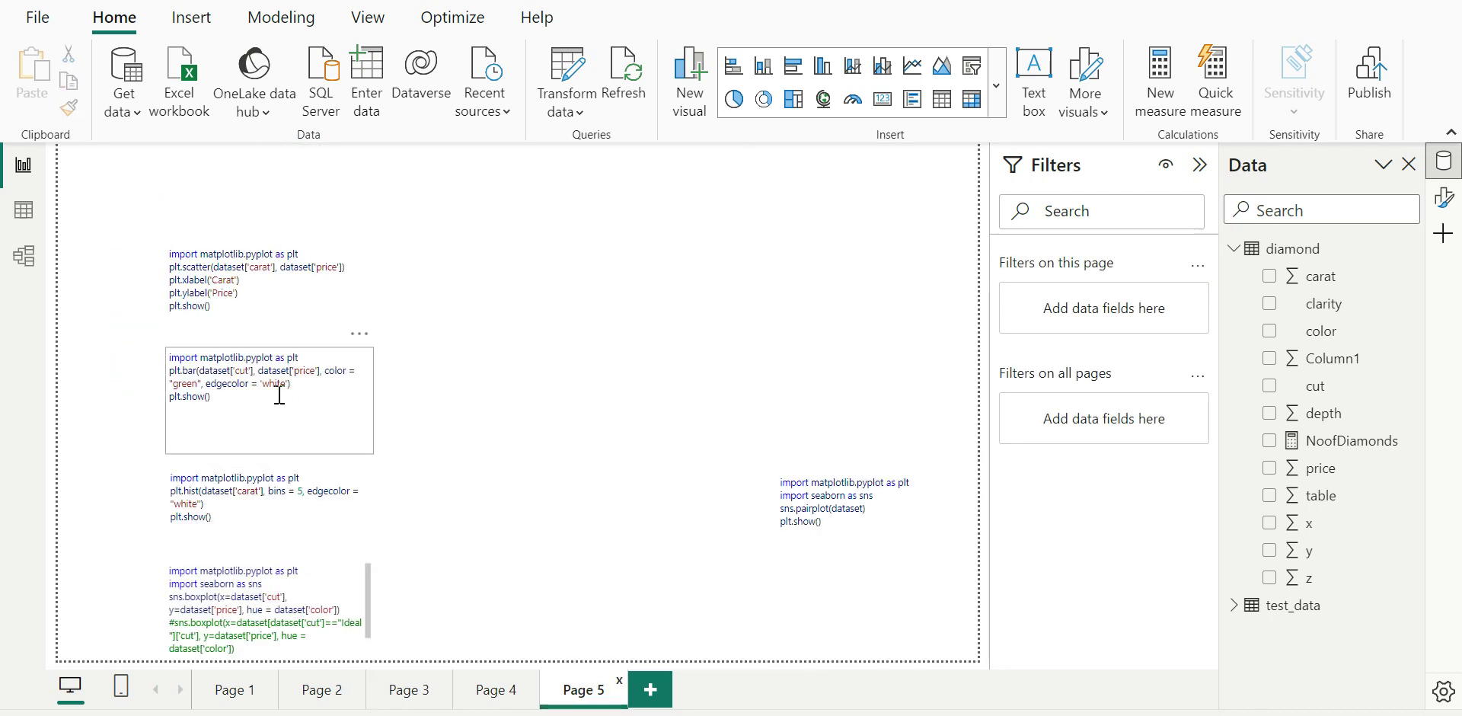
click(267, 410)
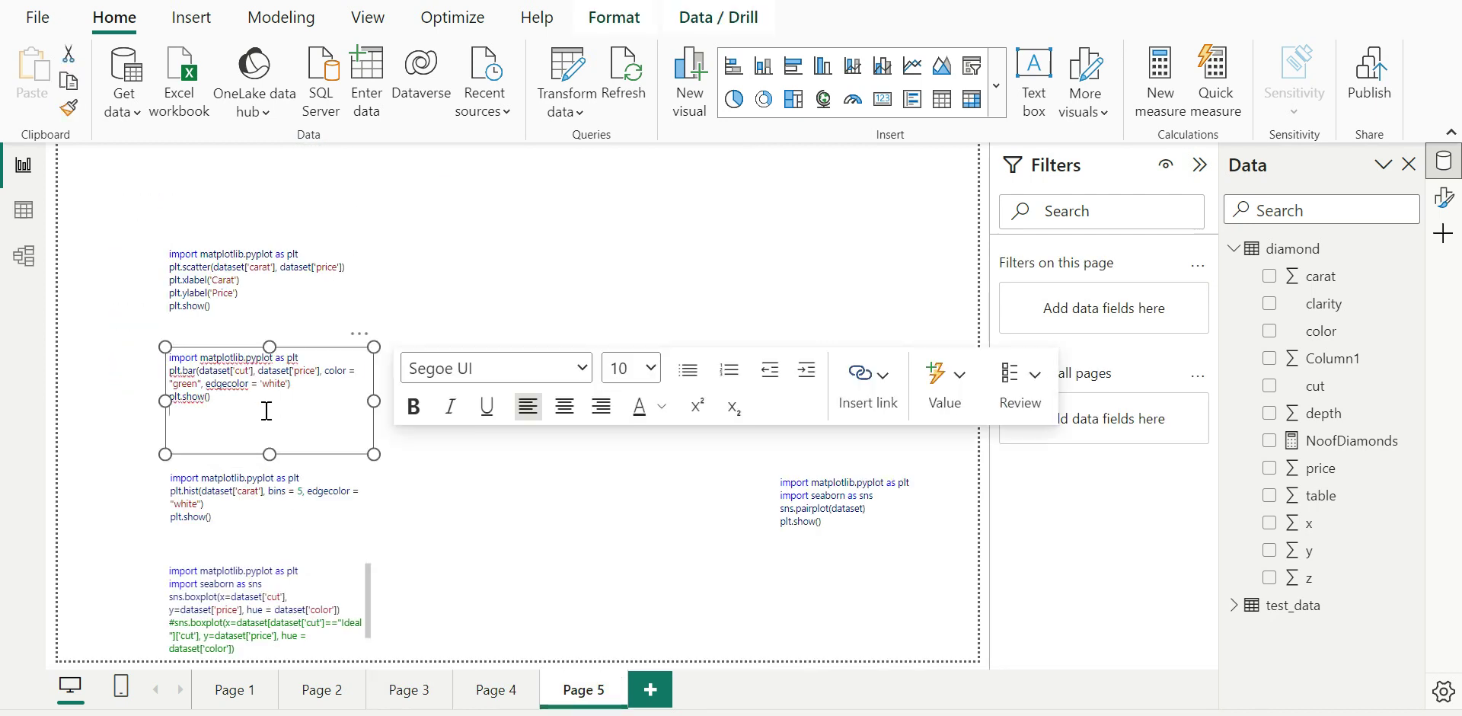
key(ctrl+a)
key(ctrl+c)
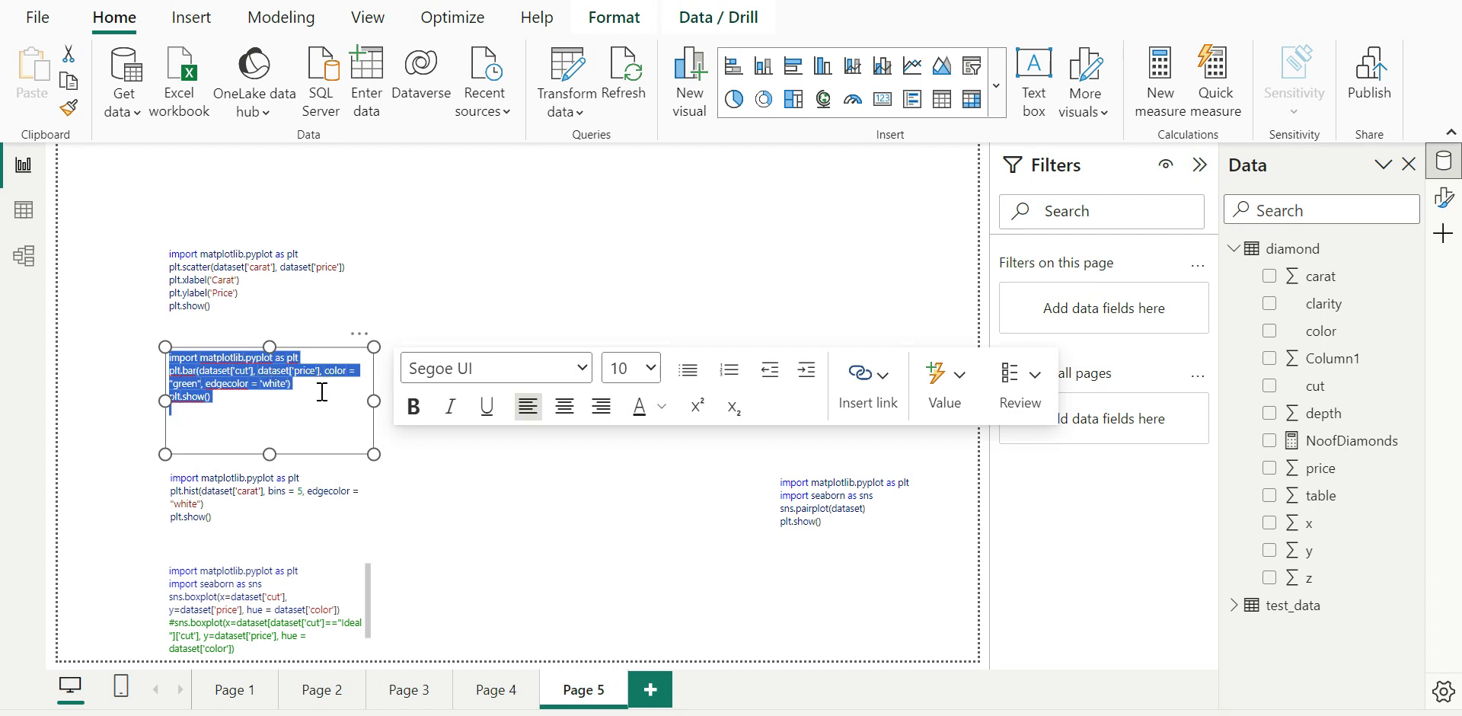
click(419, 692)
click(415, 690)
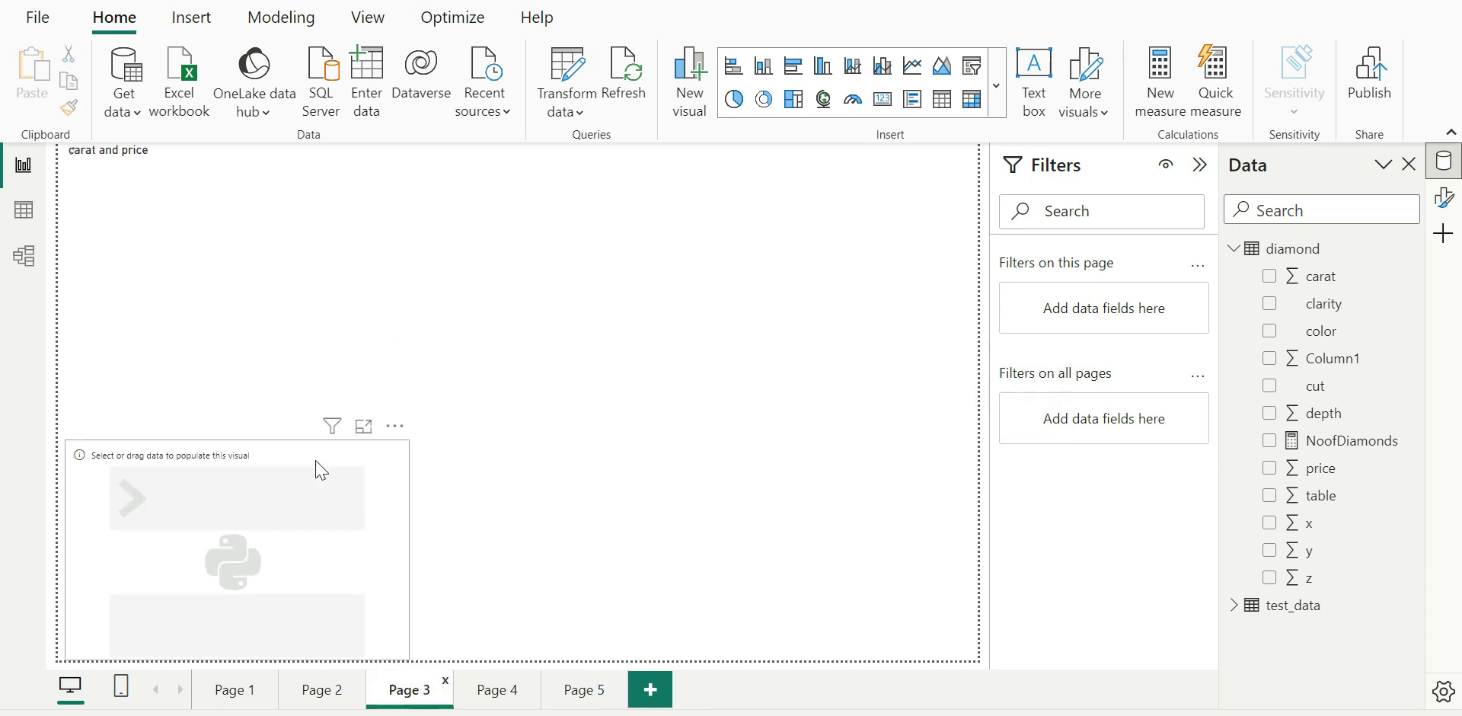
Add the cut and price fields to the second Python visual and check the summarization setting of price.
click(301, 497)
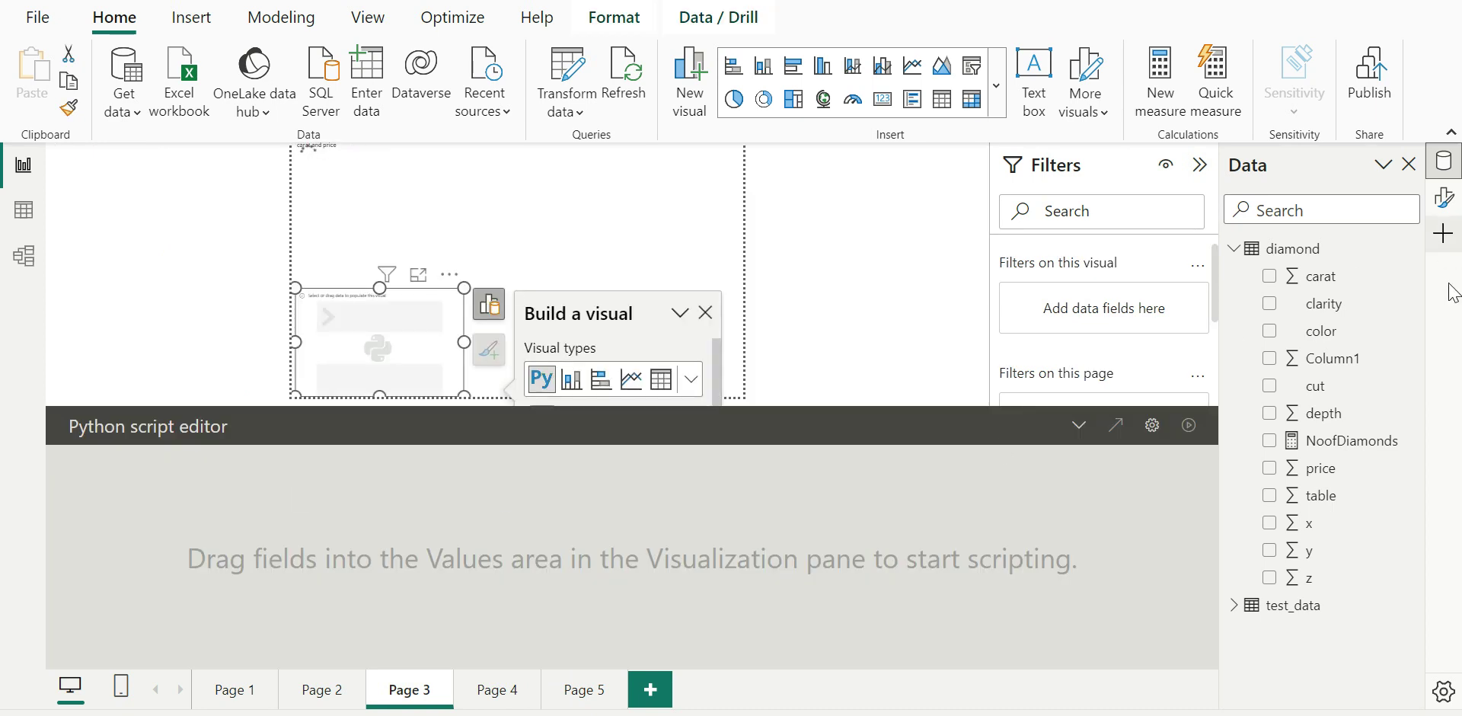
click(1270, 386)
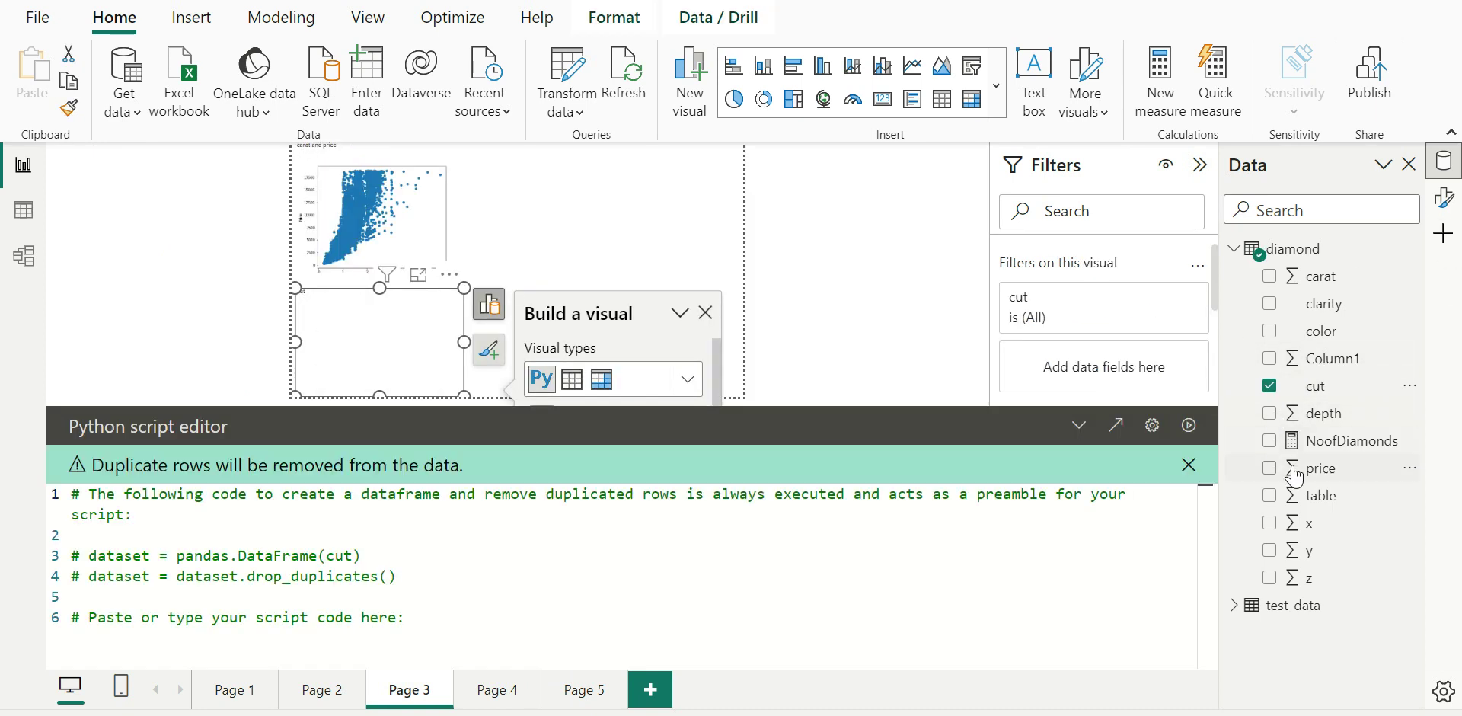
click(1270, 468)
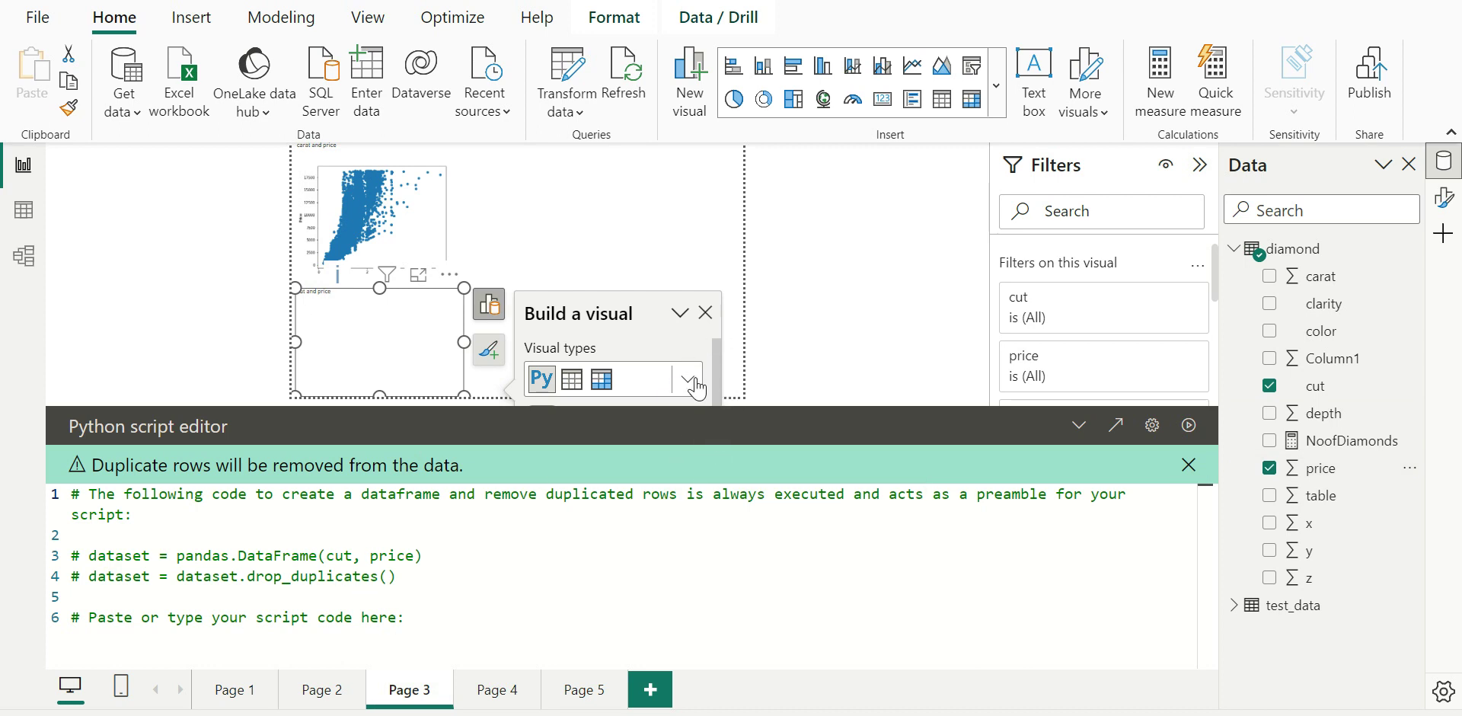
scroll(718, 386, down, 1)
scroll(719, 386, down, 2)
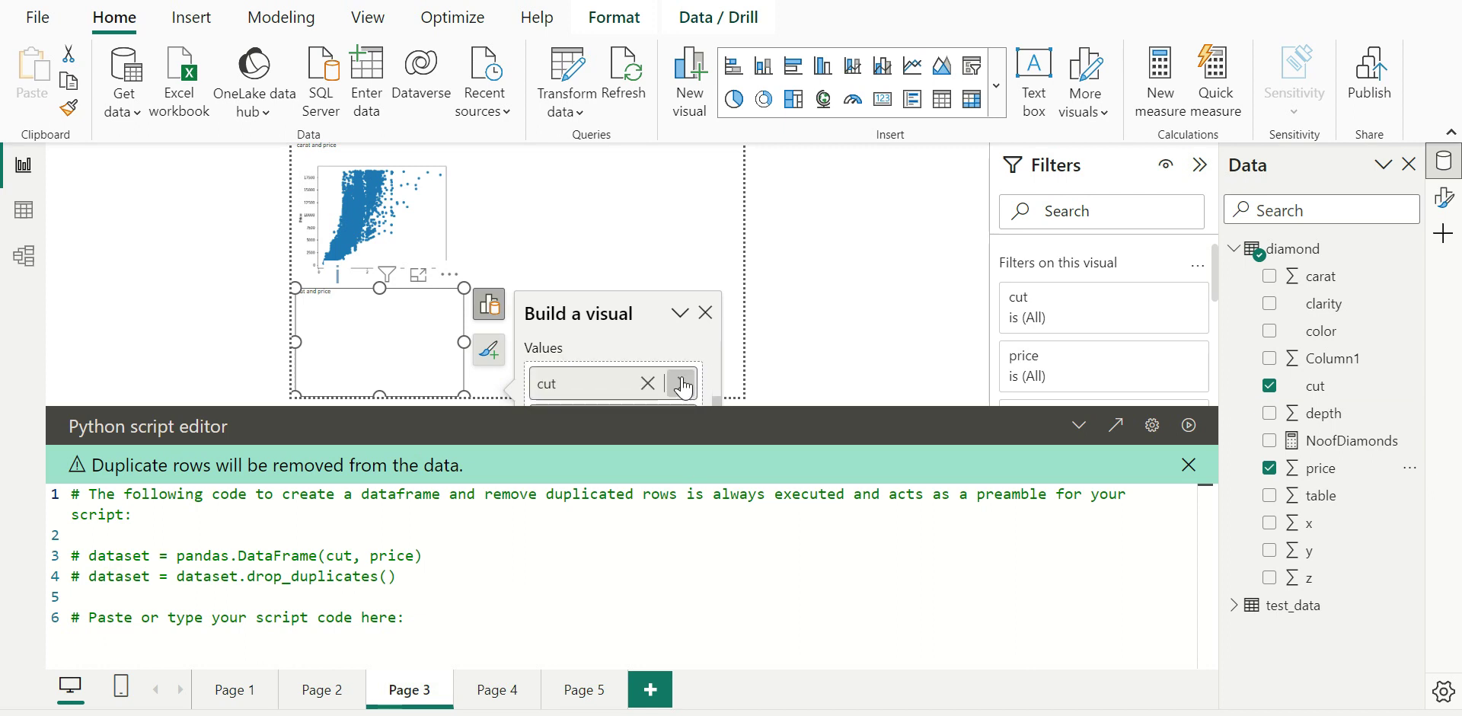
click(1077, 425)
right_click(535, 525)
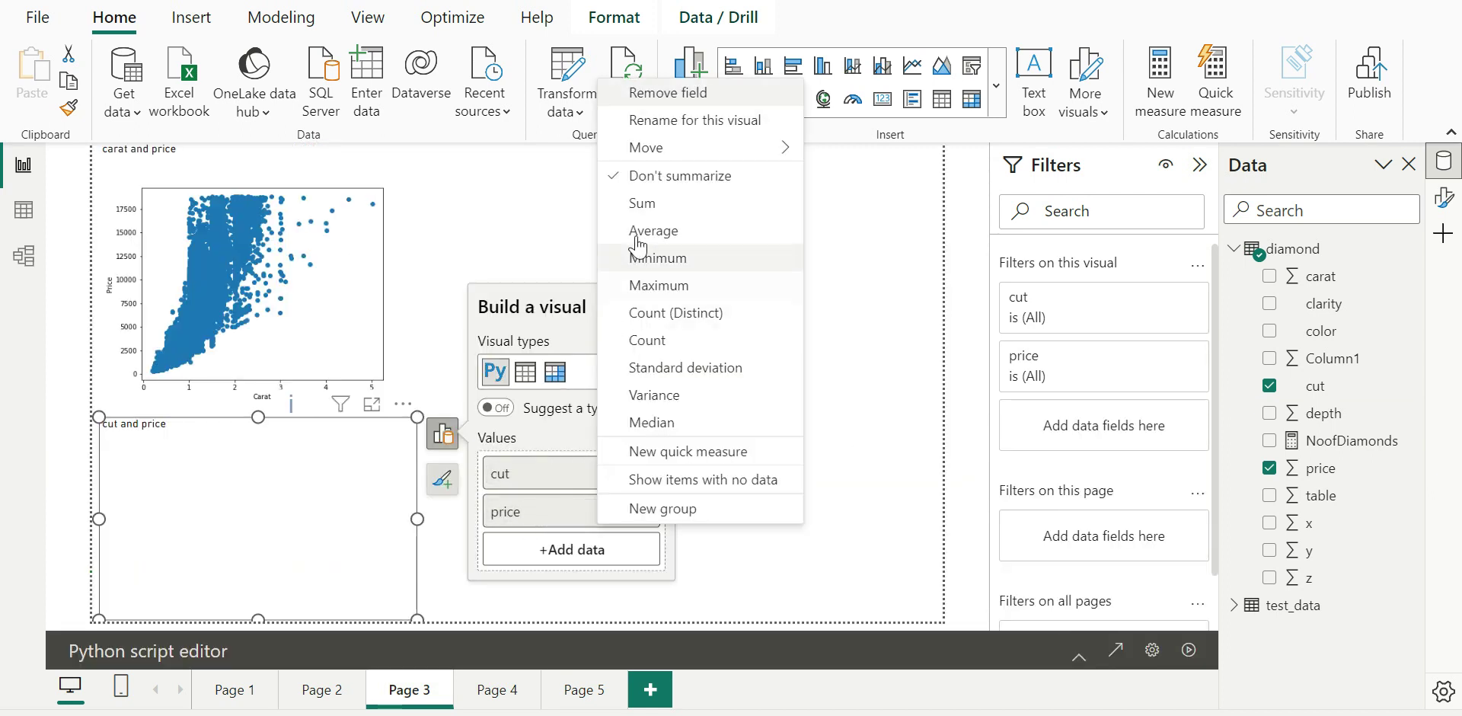
click(1079, 656)
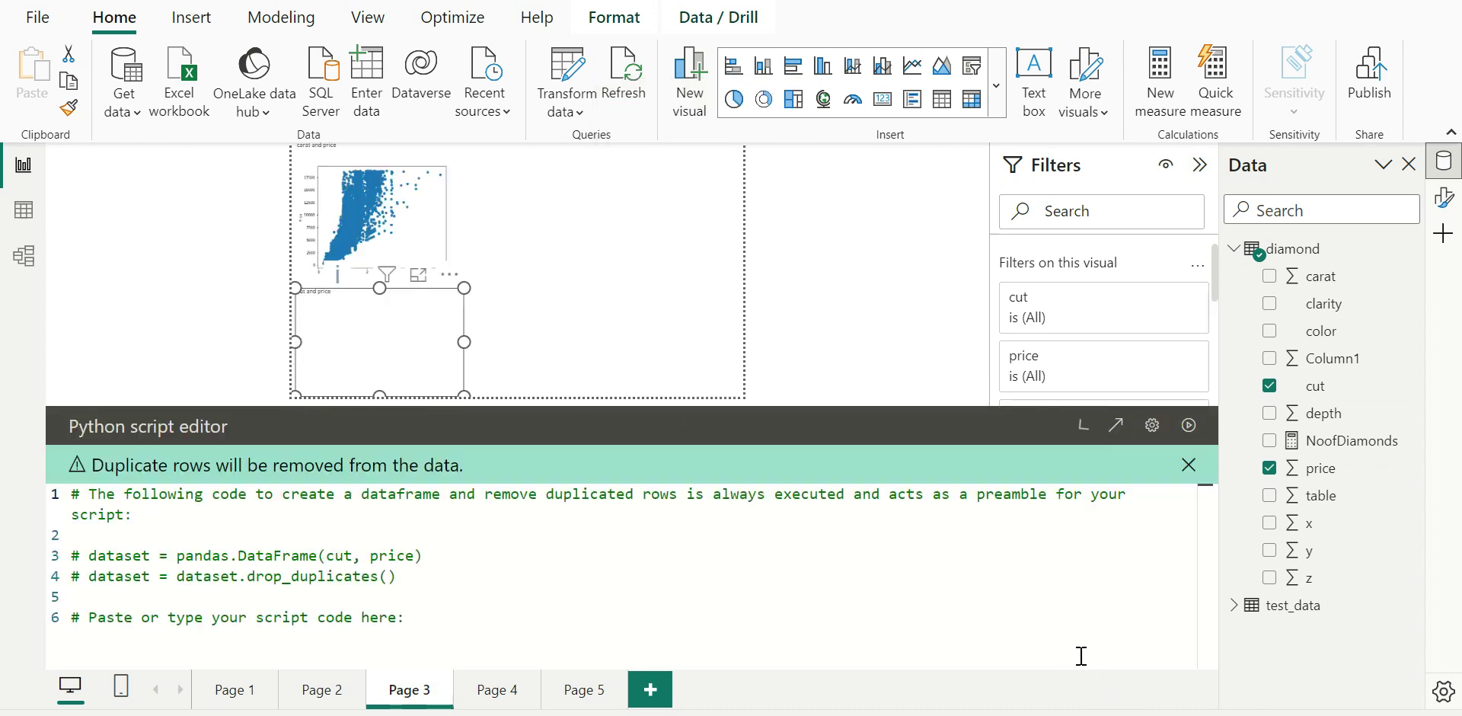
Paste the cut-price bar chart script below the script comment, delete the blank lines between its statements, and deselect the visual.
click(308, 636)
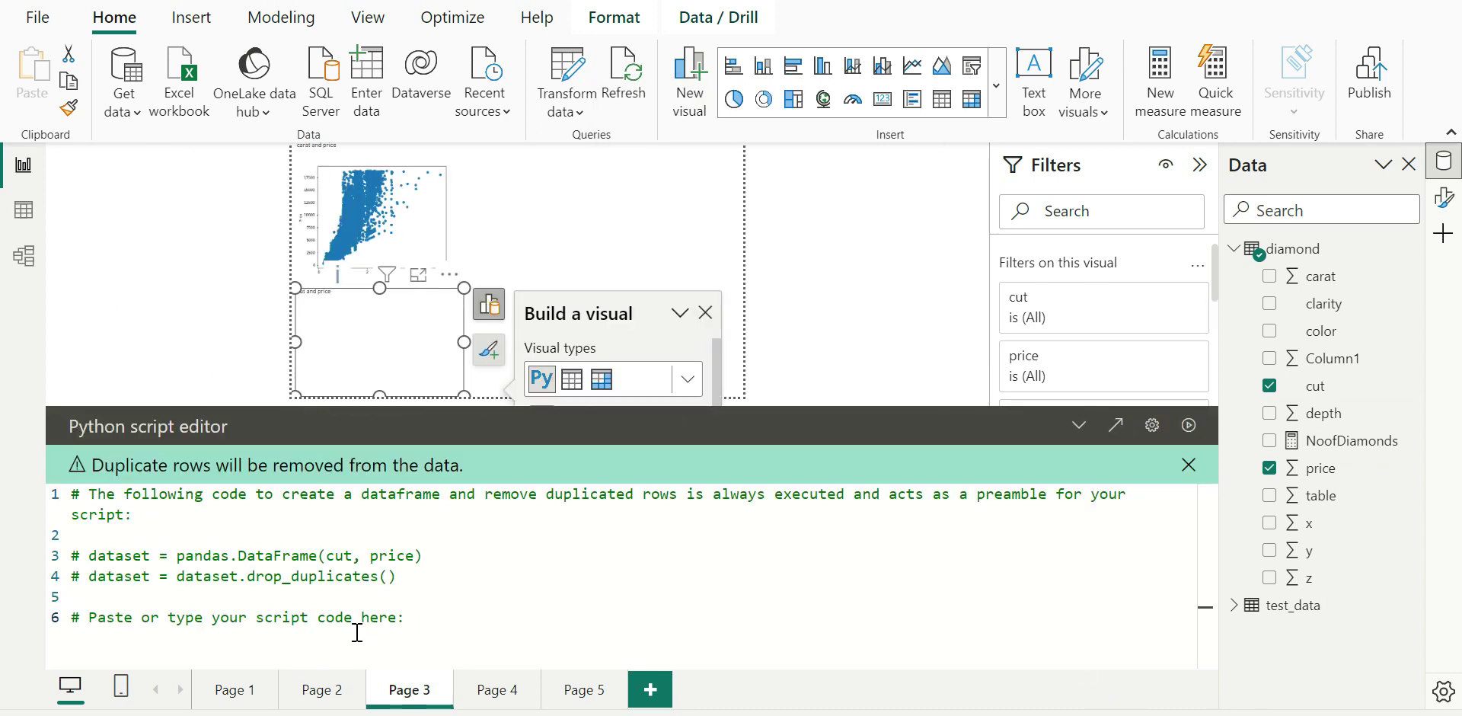
key(Return)
key(ctrl+v)
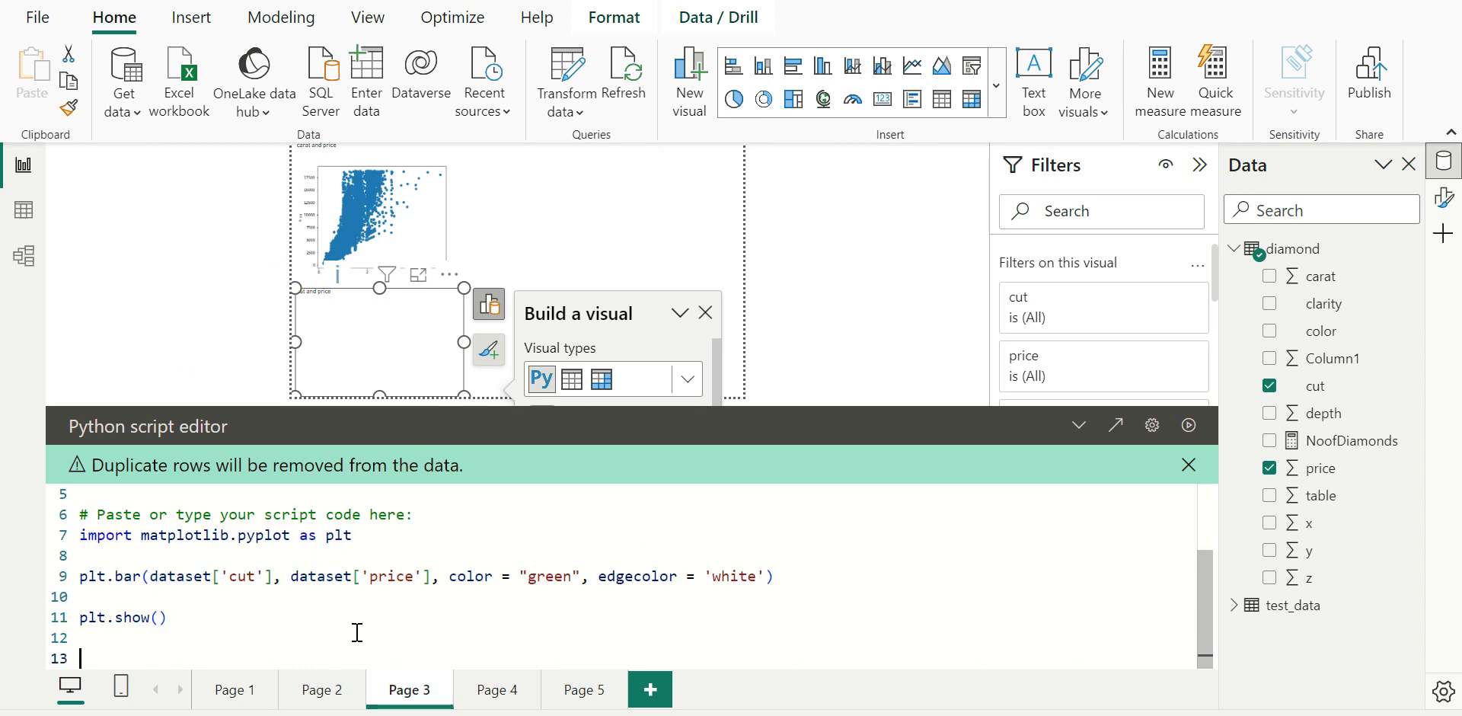
click(207, 562)
key(Delete)
key(Down)
key(Delete)
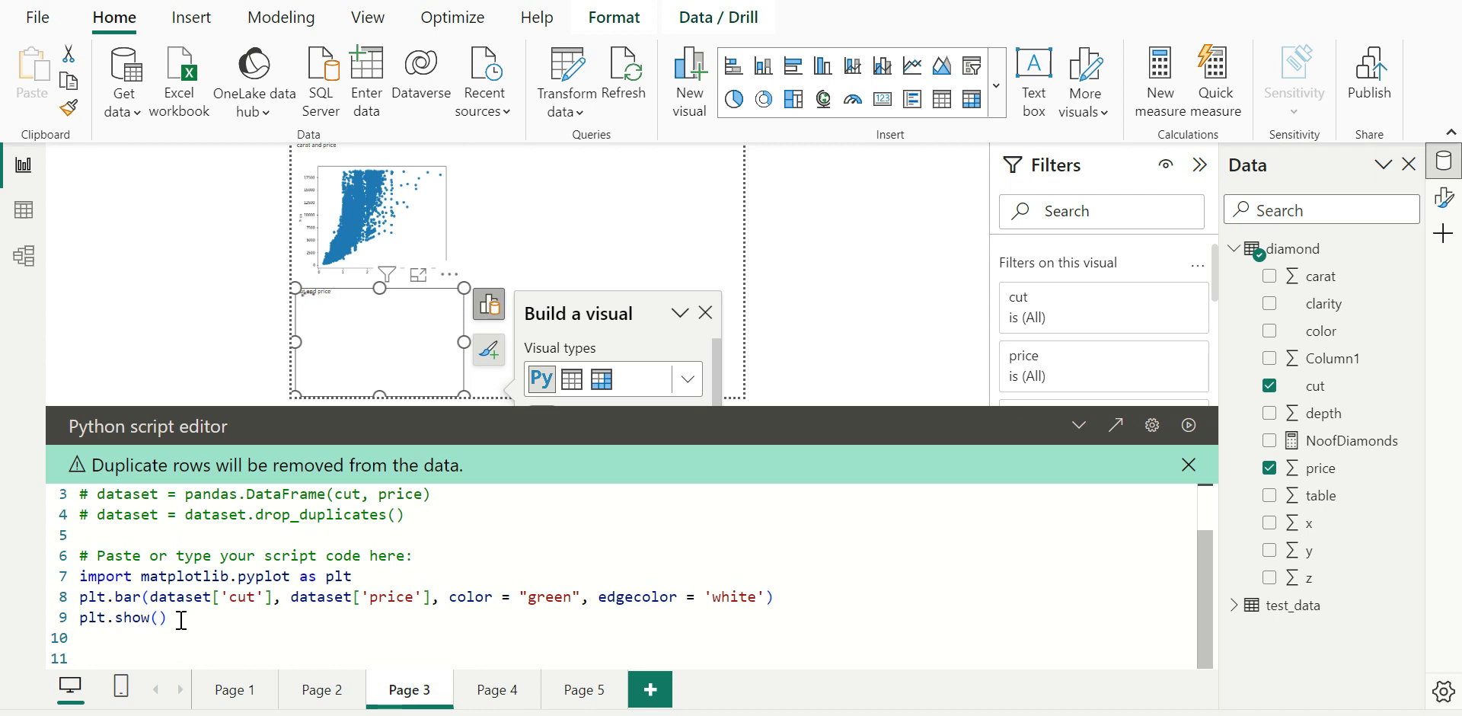
click(584, 257)
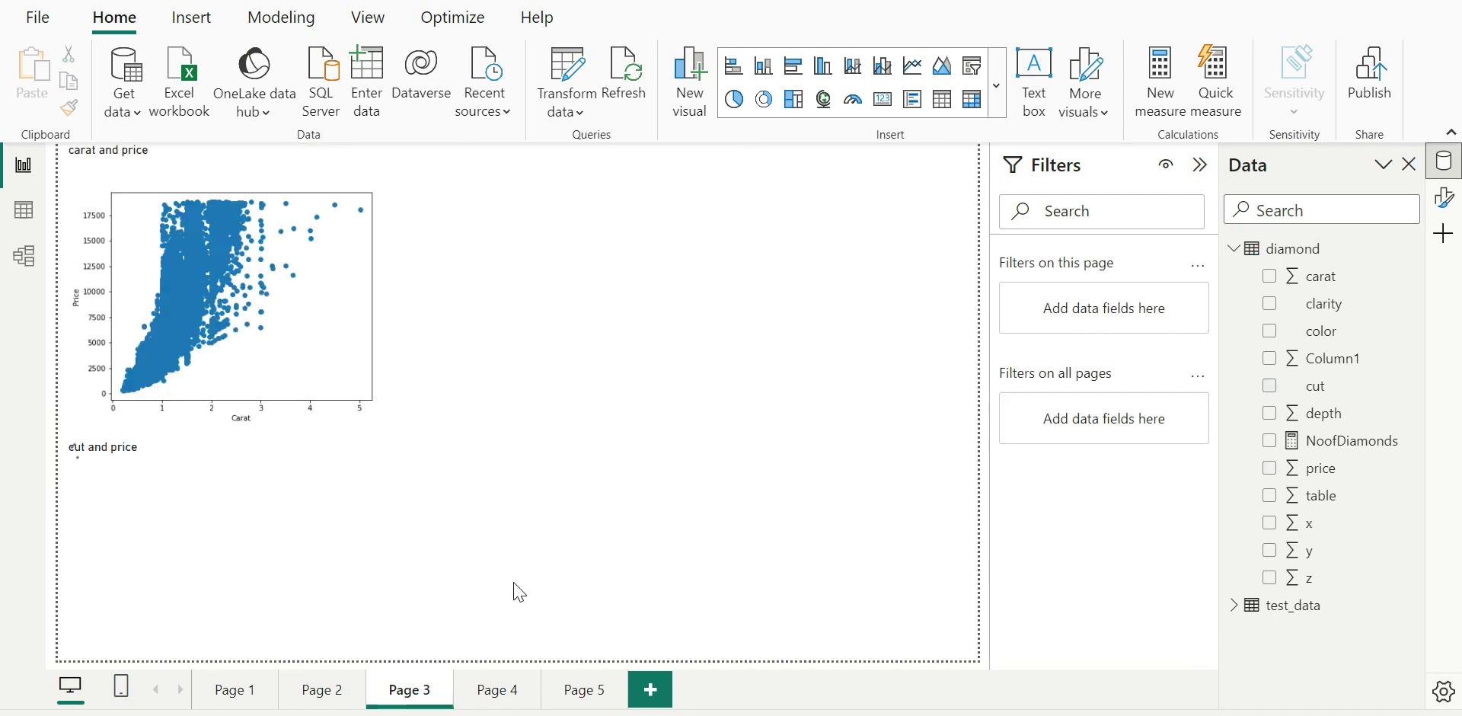
Copy the carat histogram script from its text box on Page 5 and return to Page 3.
click(602, 693)
click(225, 506)
key(ctrl+a)
key(ctrl+c)
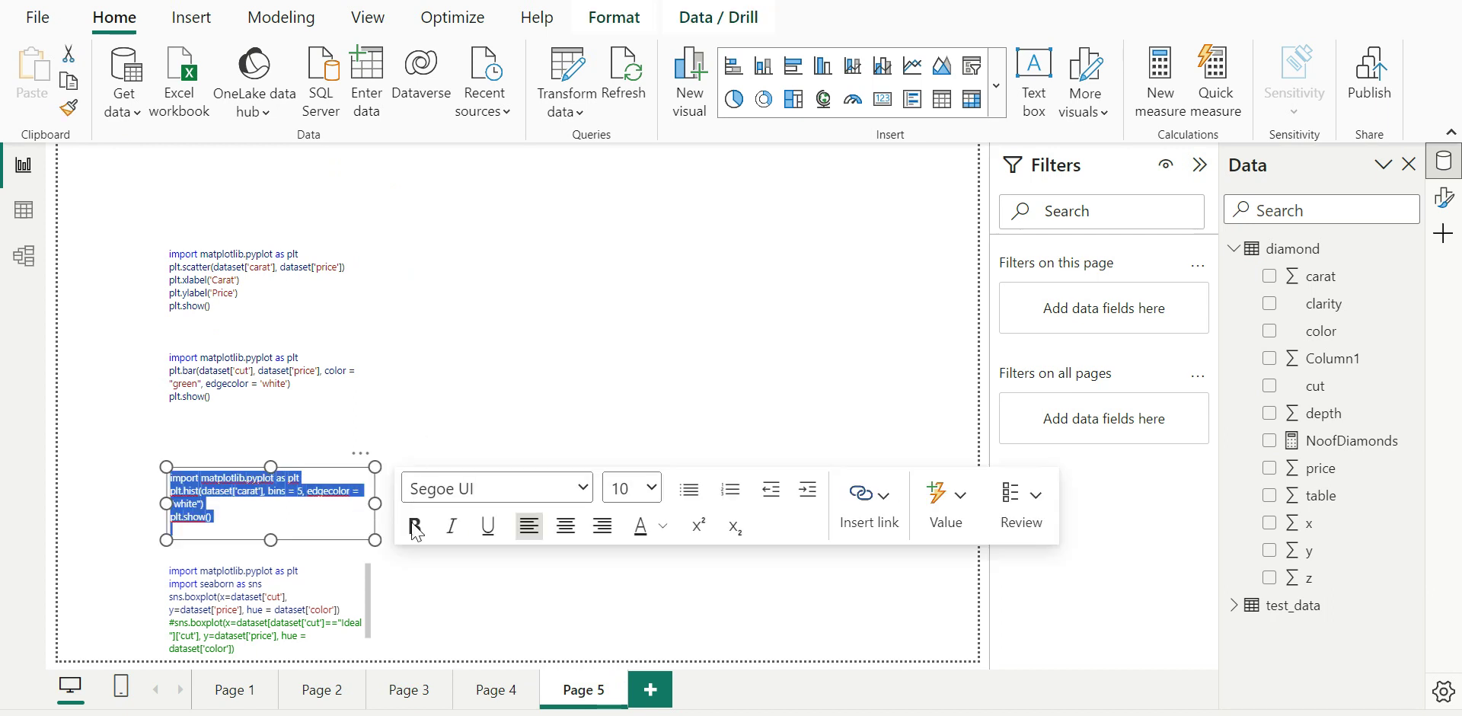
click(326, 665)
click(323, 691)
click(407, 689)
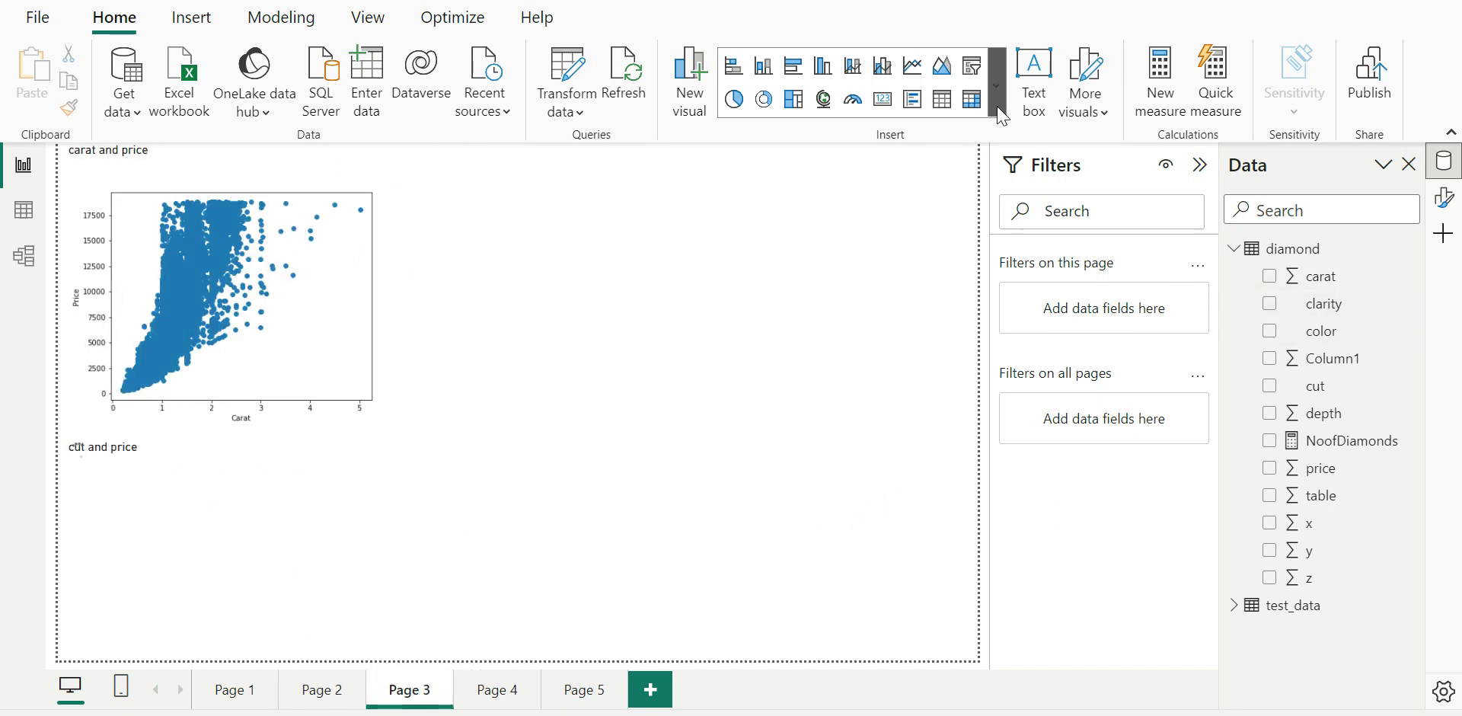
Insert a third Python visual with the carat field and check the field's summarization setting.
click(996, 86)
scroll(861, 655, down, 6)
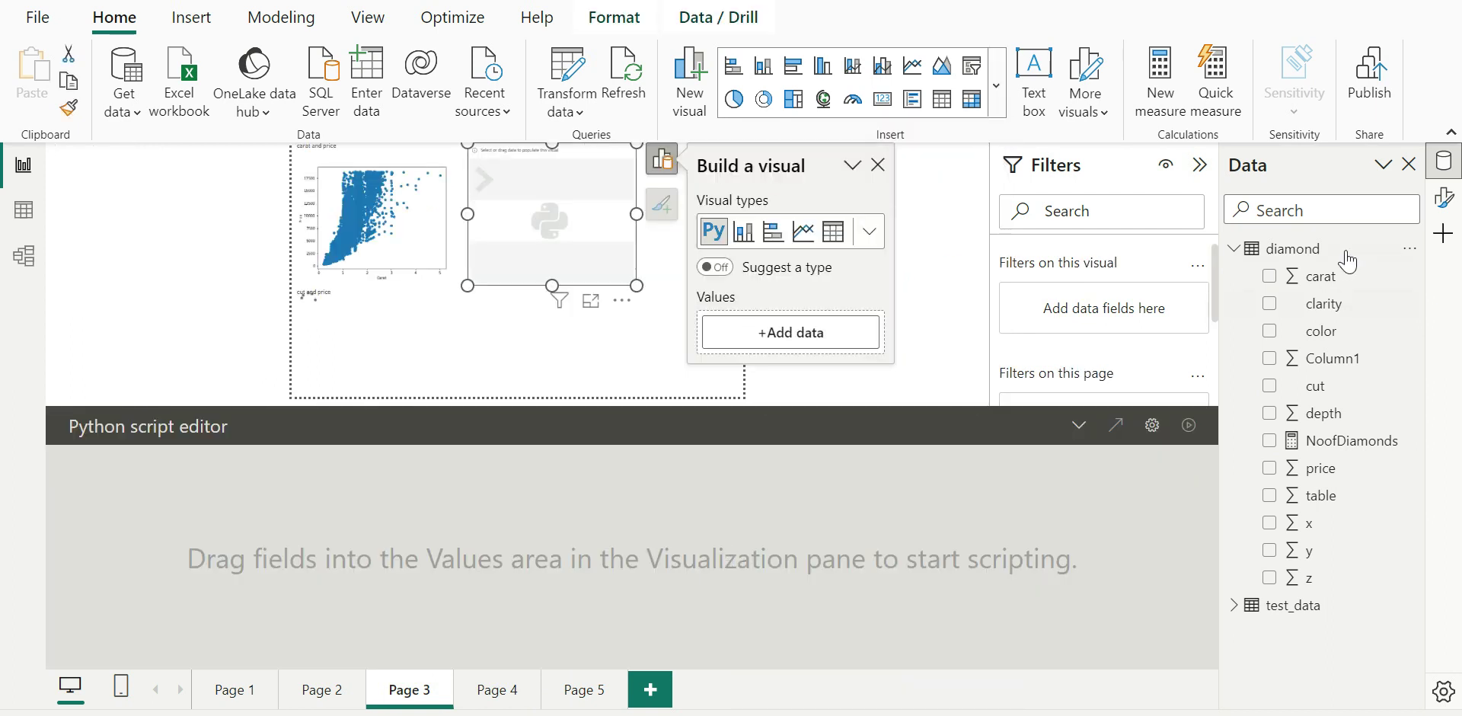
click(1270, 279)
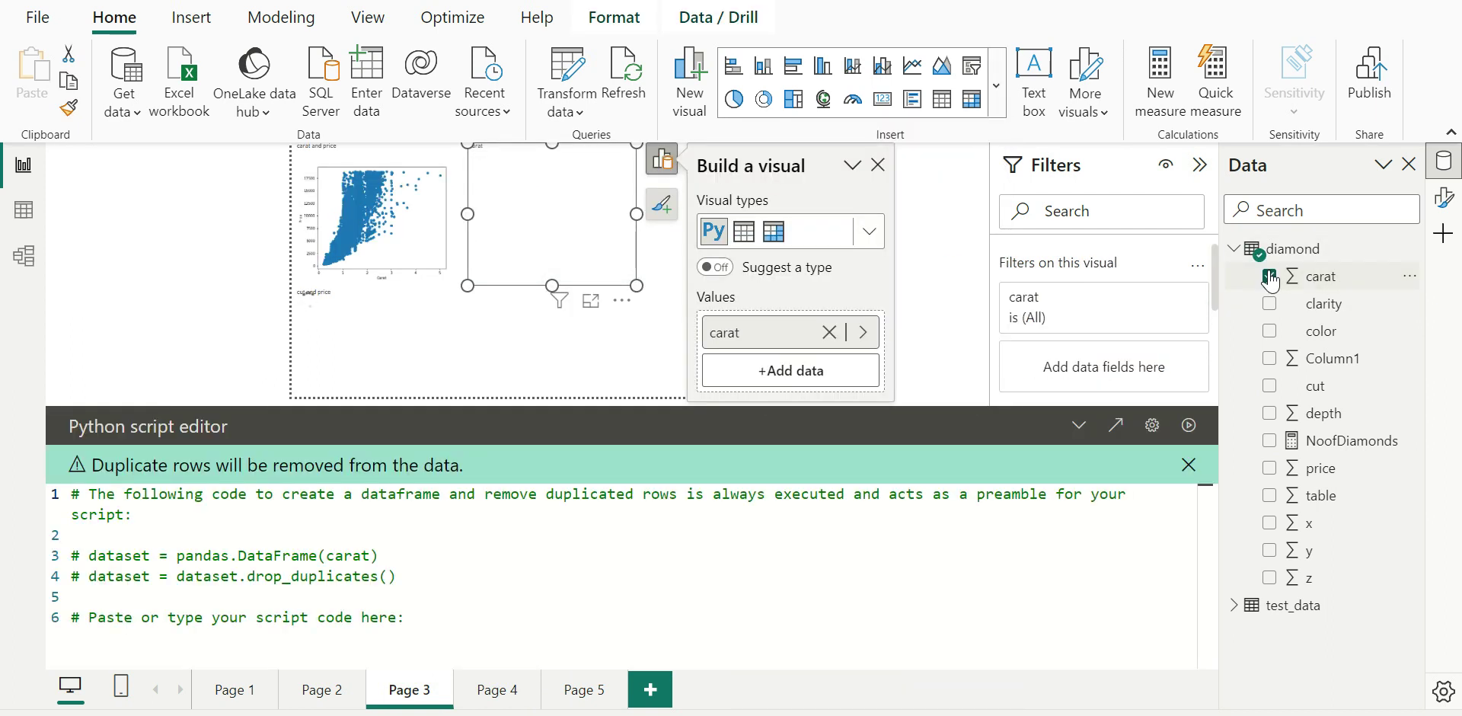
right_click(731, 335)
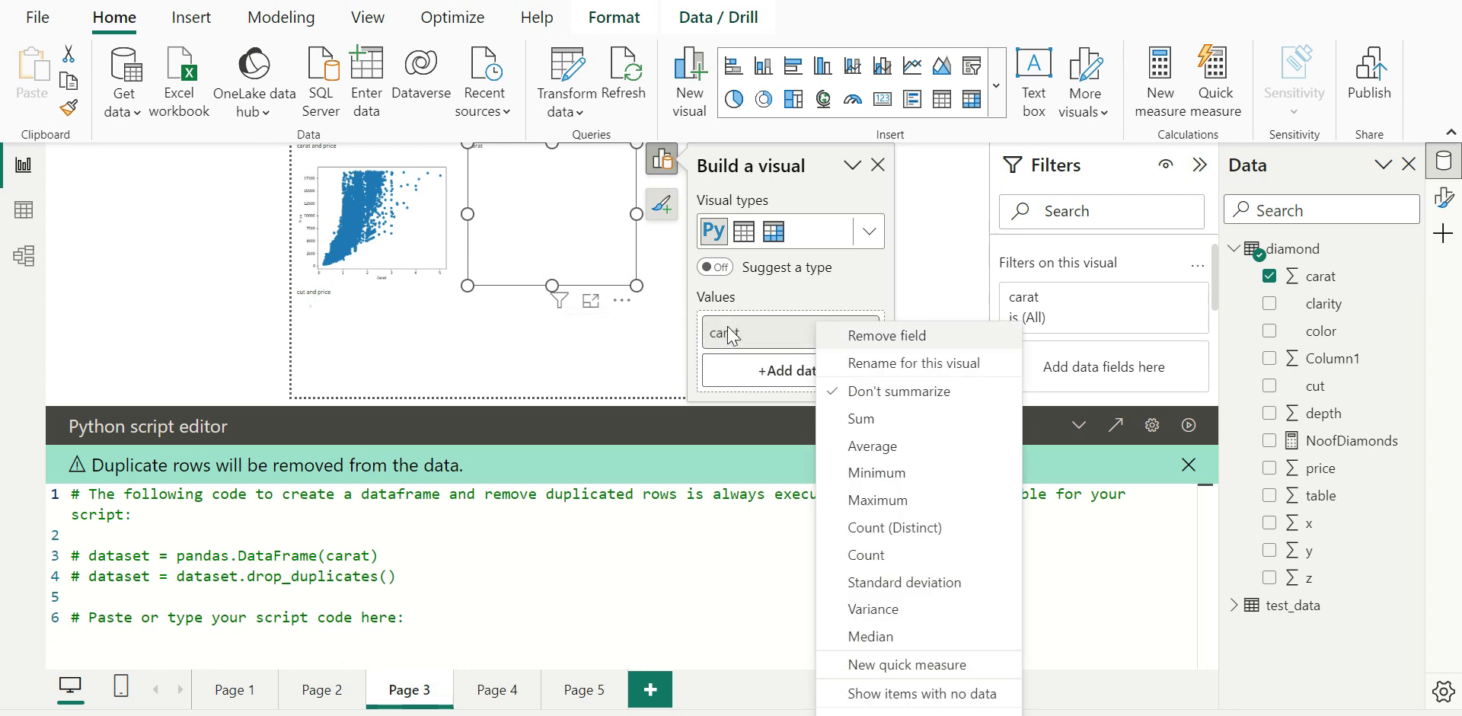
Paste the carat histogram script into the script editor, delete its blank lines between statements, and run it.
click(429, 631)
key(Return)
key(ctrl+v)
click(329, 560)
key(Delete)
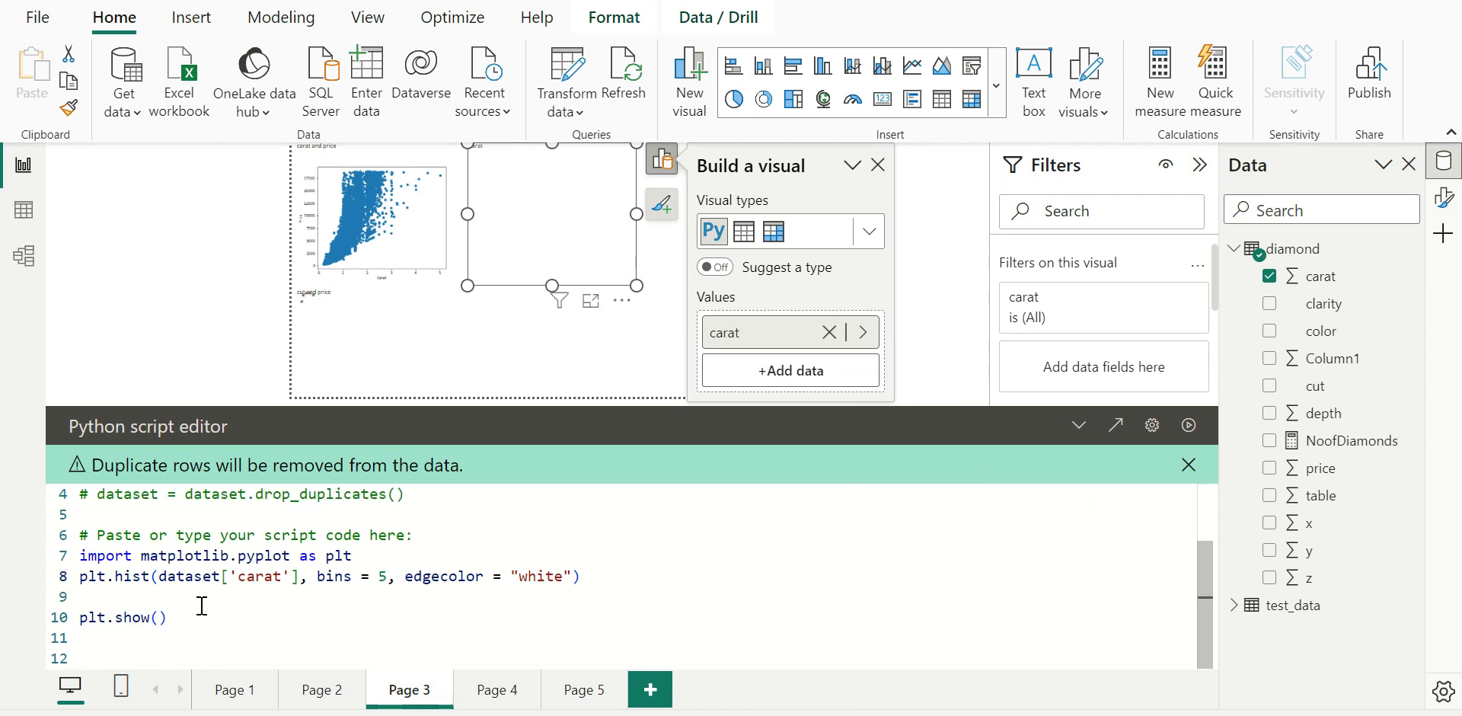
click(202, 600)
key(Delete)
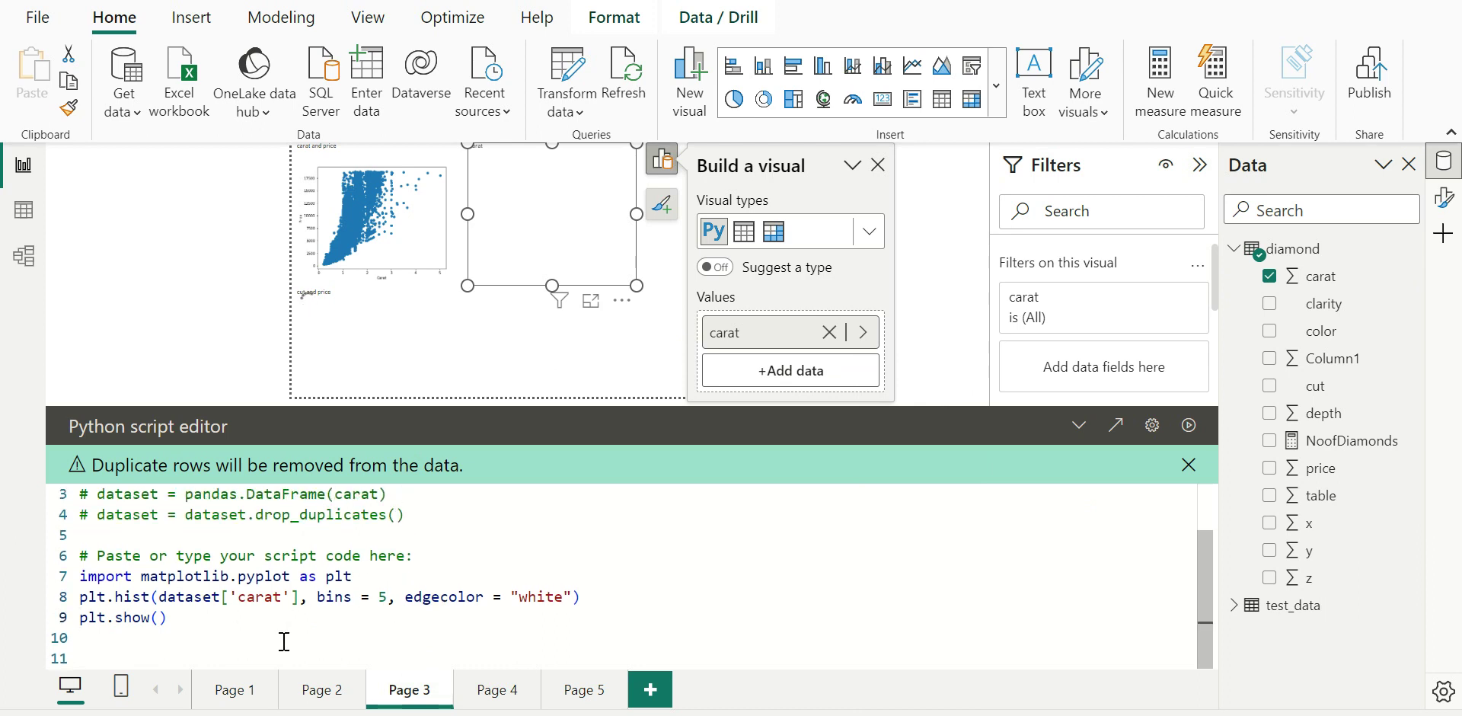
click(1189, 425)
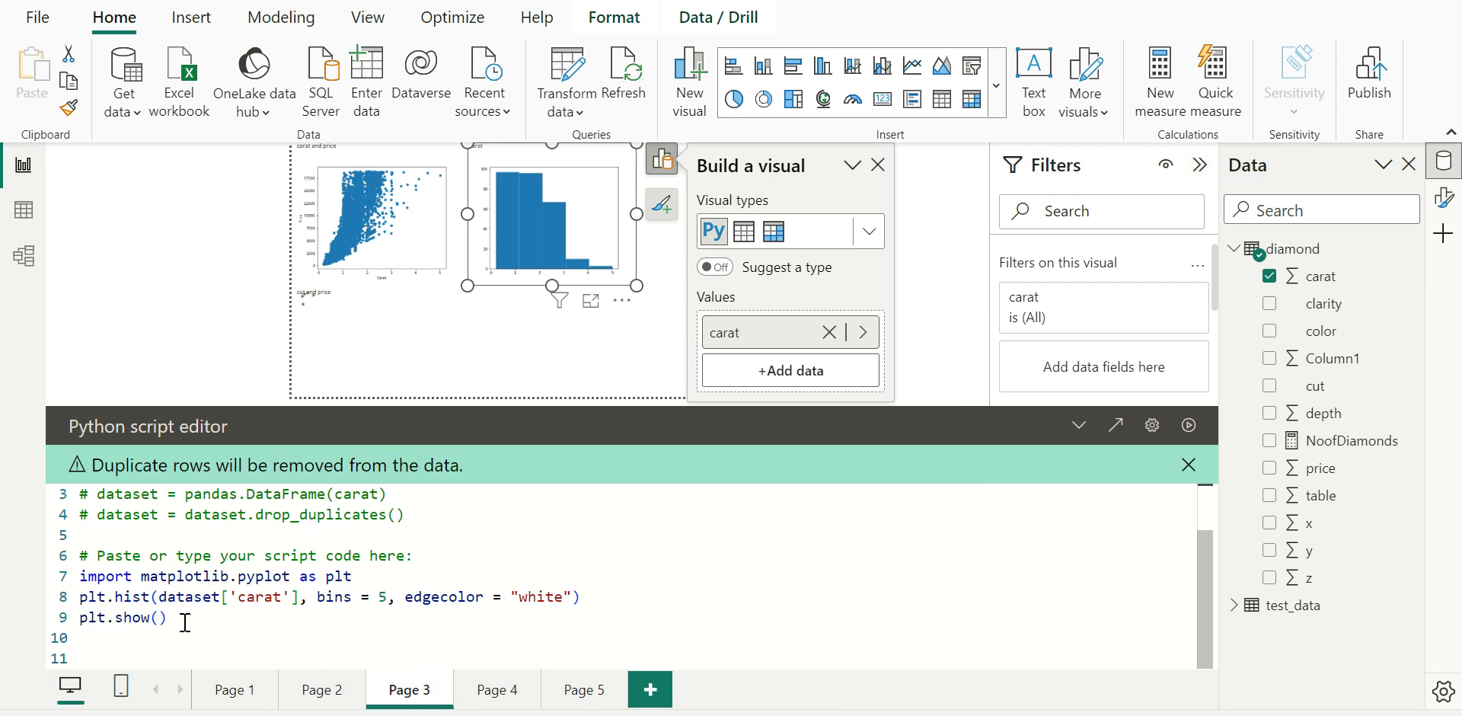
drag(167, 618, 94, 621)
click(82, 628)
key(shift+End)
click(213, 616)
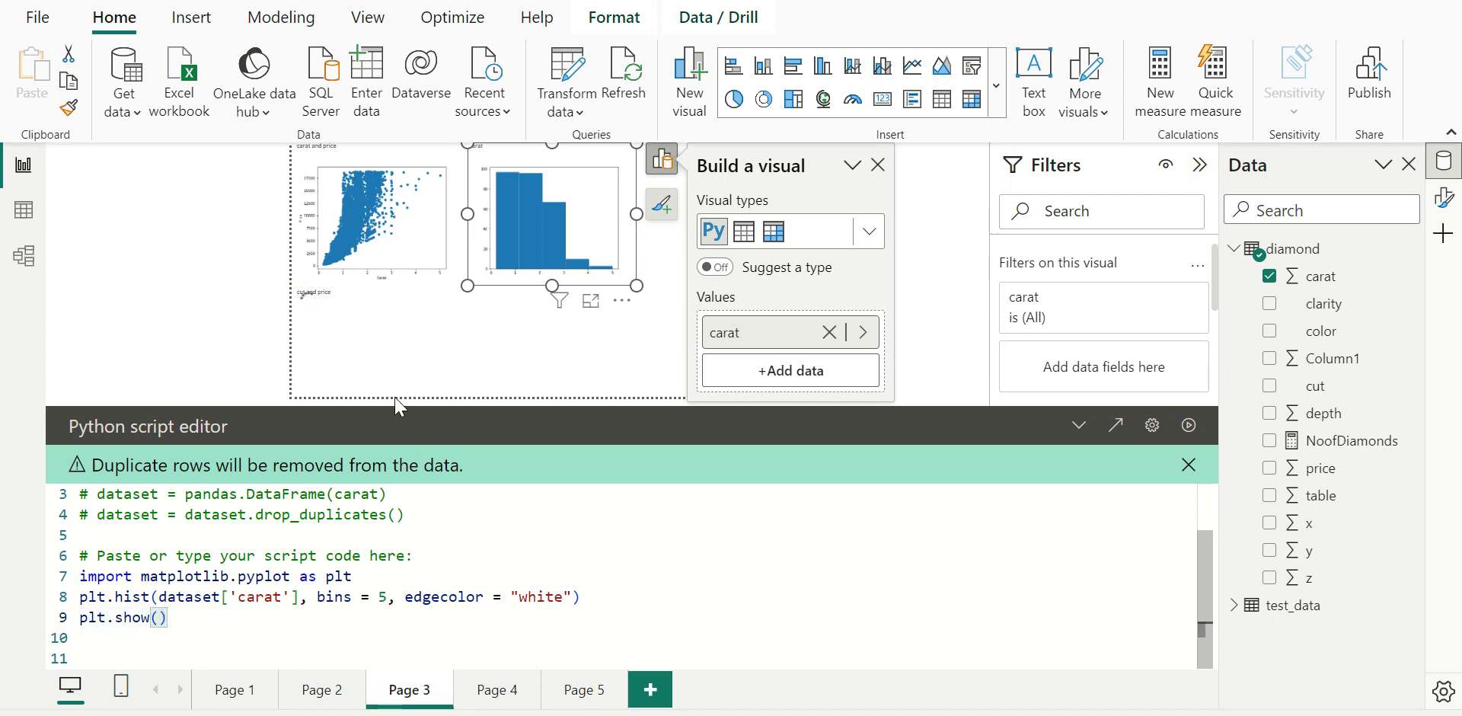
Make the carat histogram visual slightly shorter and narrower, and deselect it.
drag(630, 284, 628, 269)
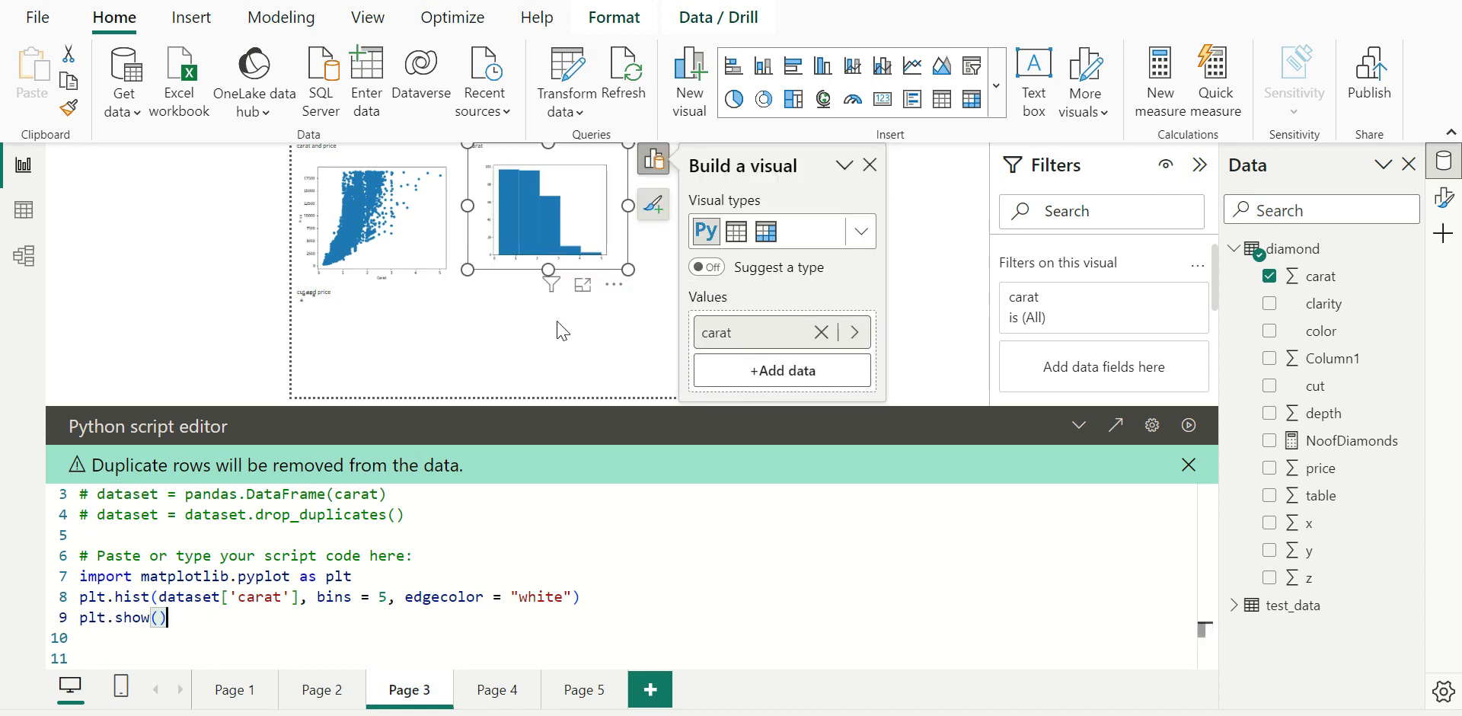
click(561, 329)
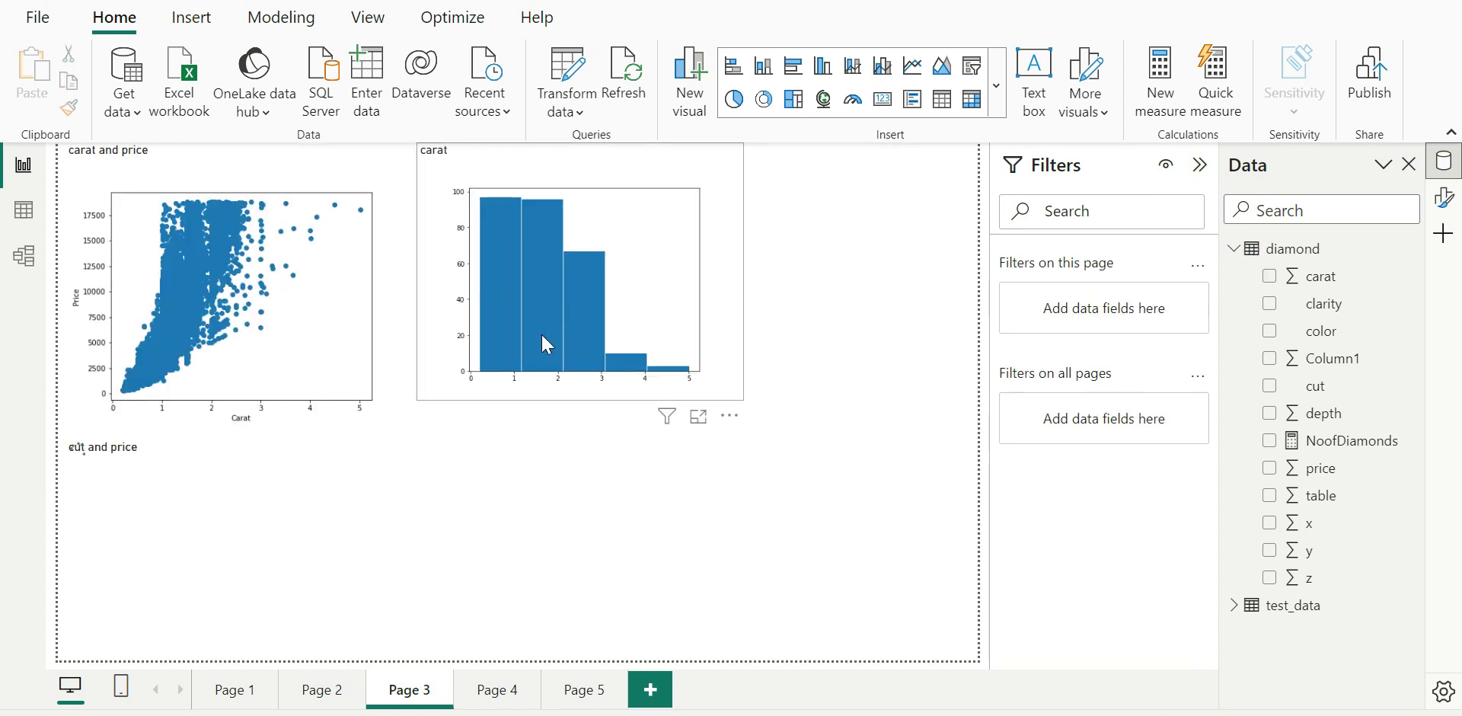
Copy the seaborn box plot script from its text box on Page 5 and return to Page 3.
click(576, 706)
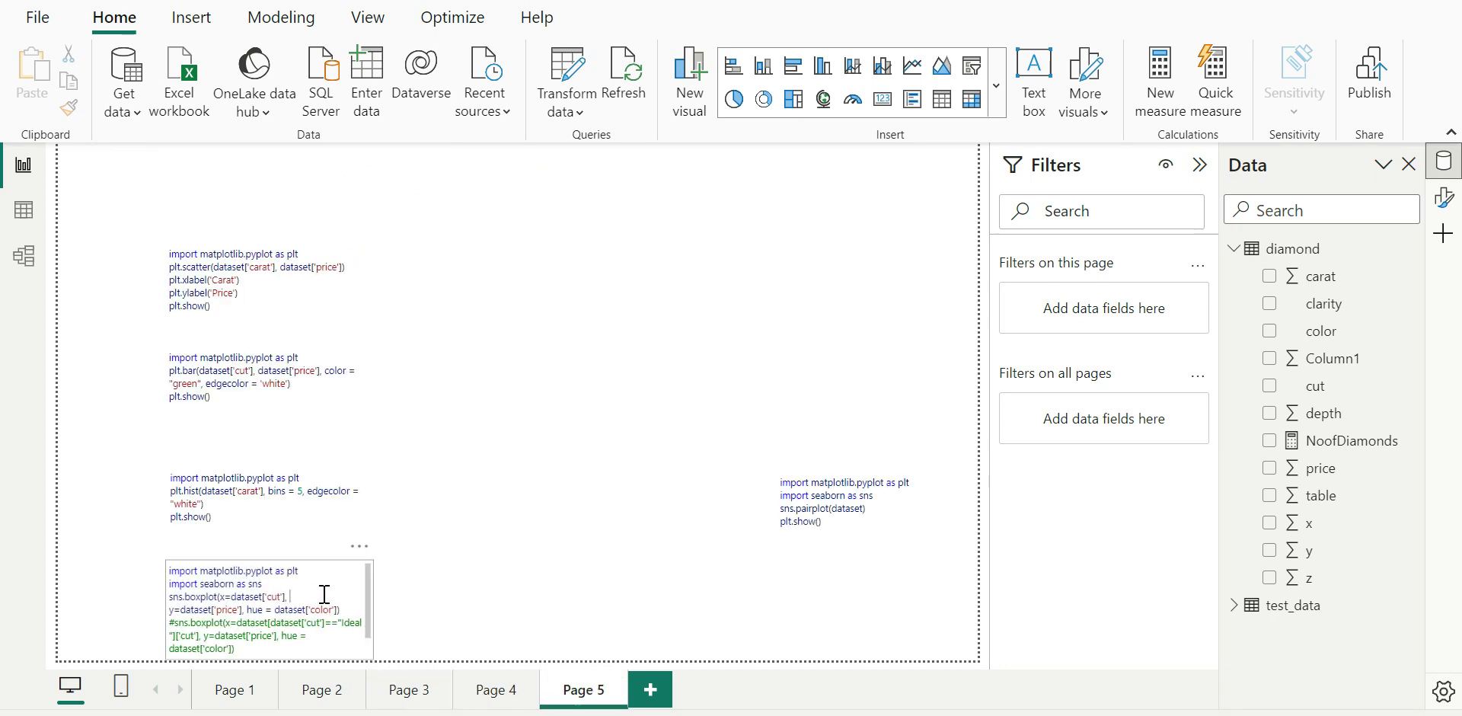
click(323, 593)
key(ctrl+a)
key(ctrl+c)
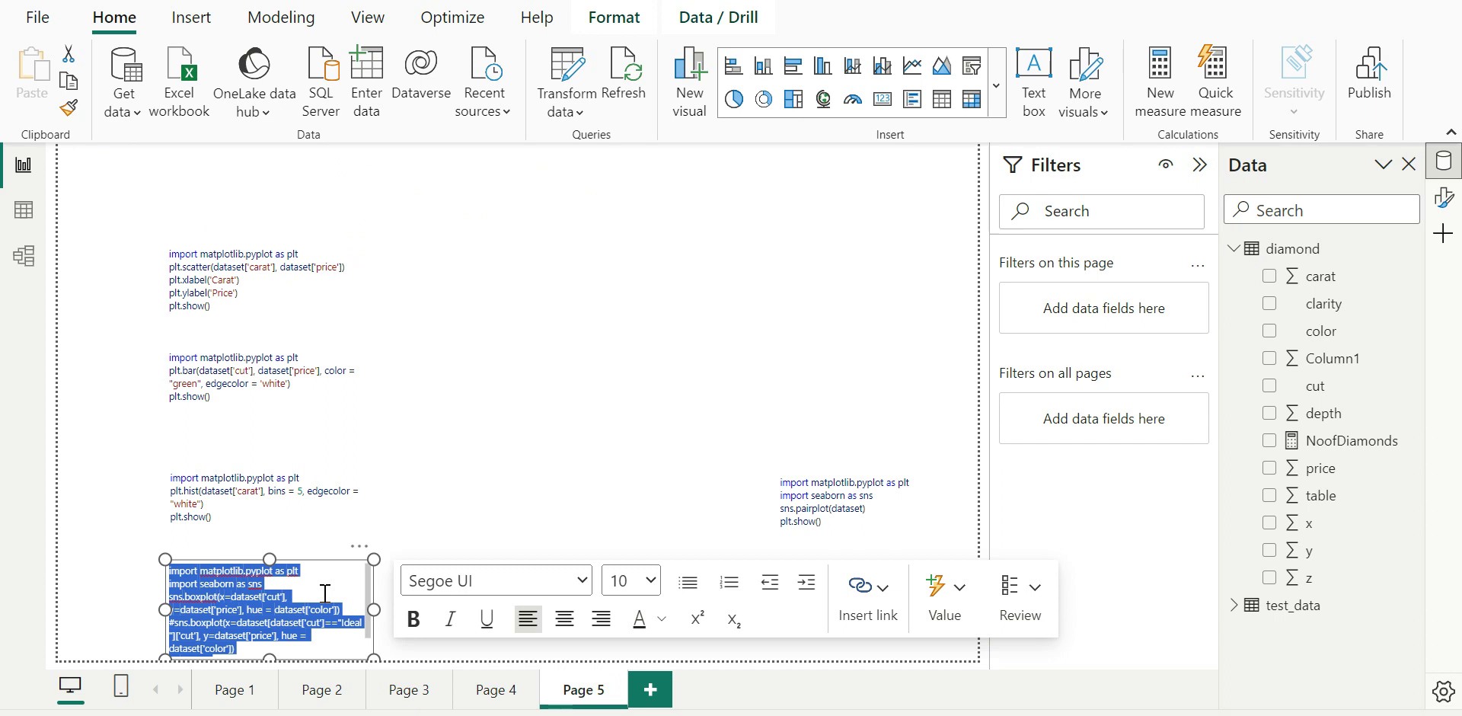
key(Escape)
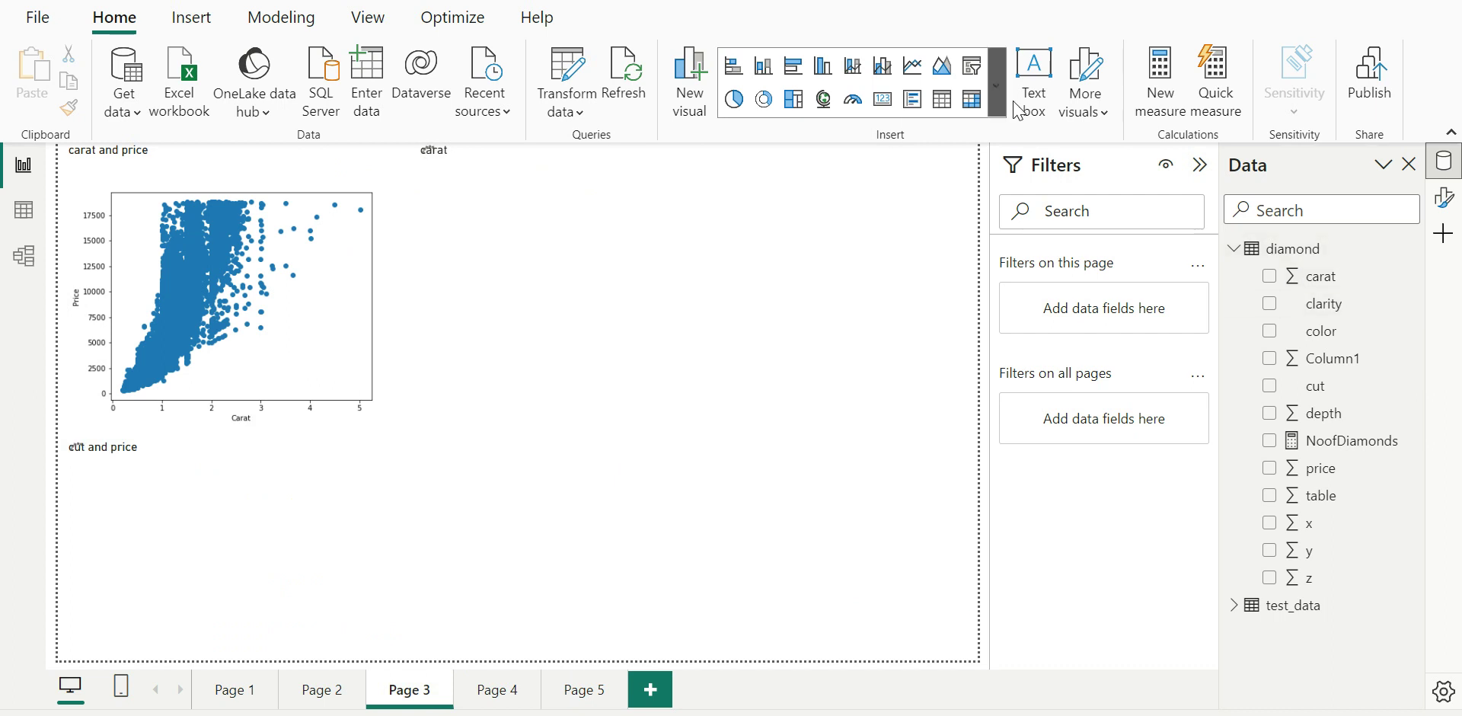
Insert a fourth Python visual and add the cut, price and color fields to it.
click(996, 85)
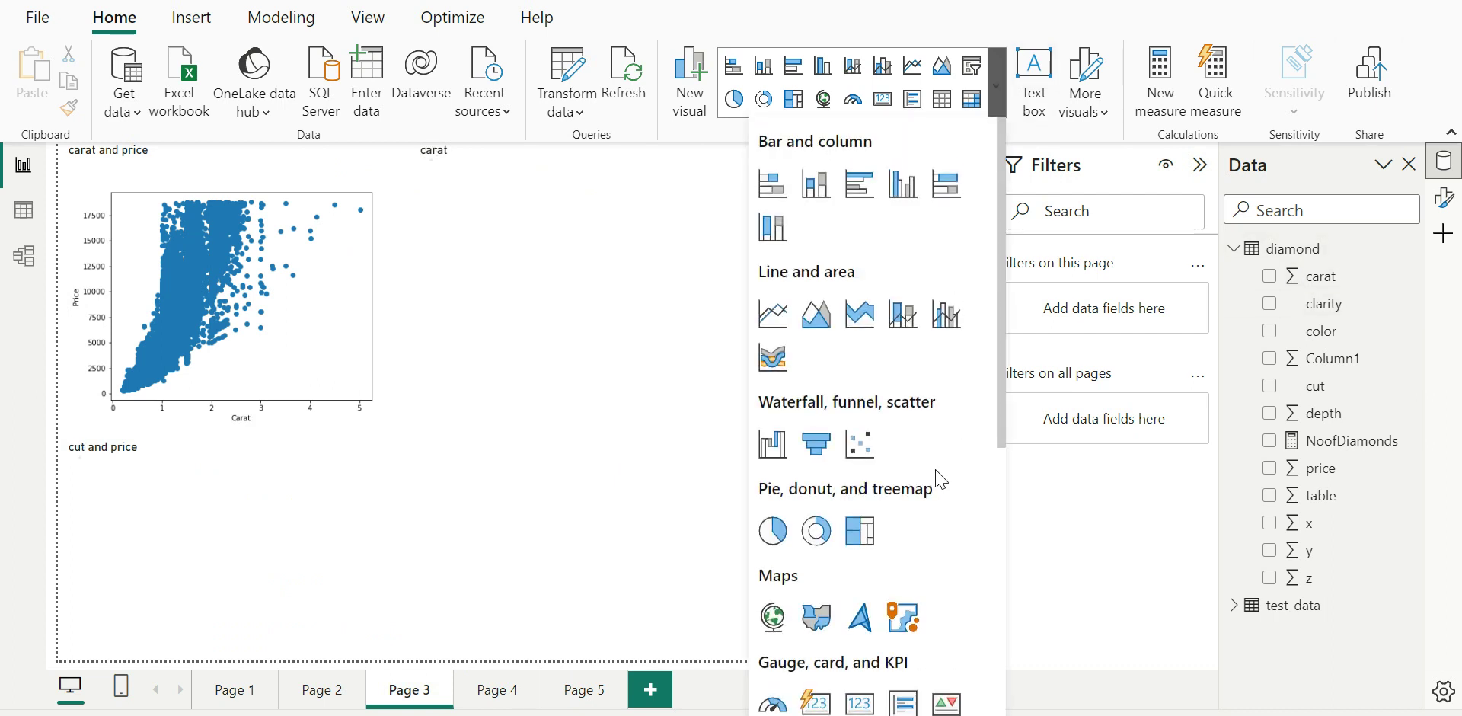
scroll(939, 469, down, 5)
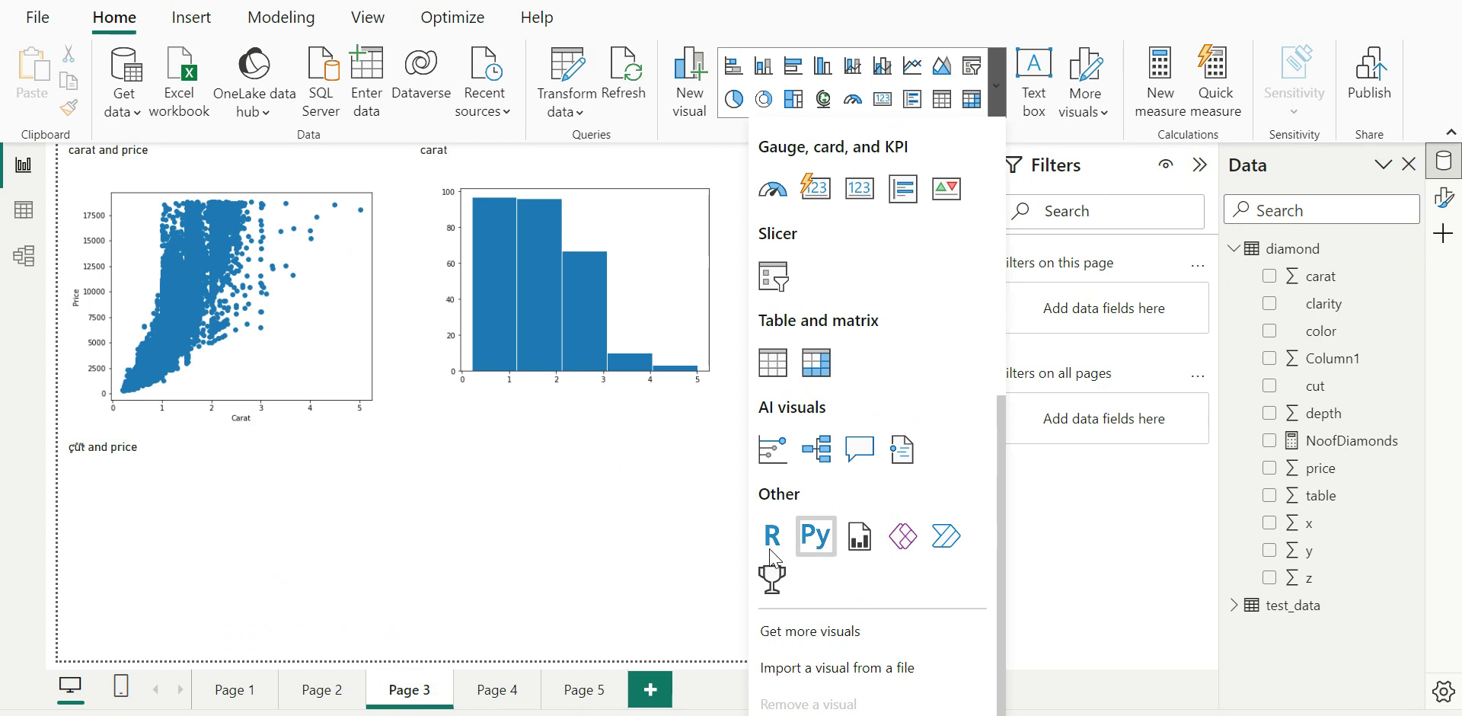
click(805, 537)
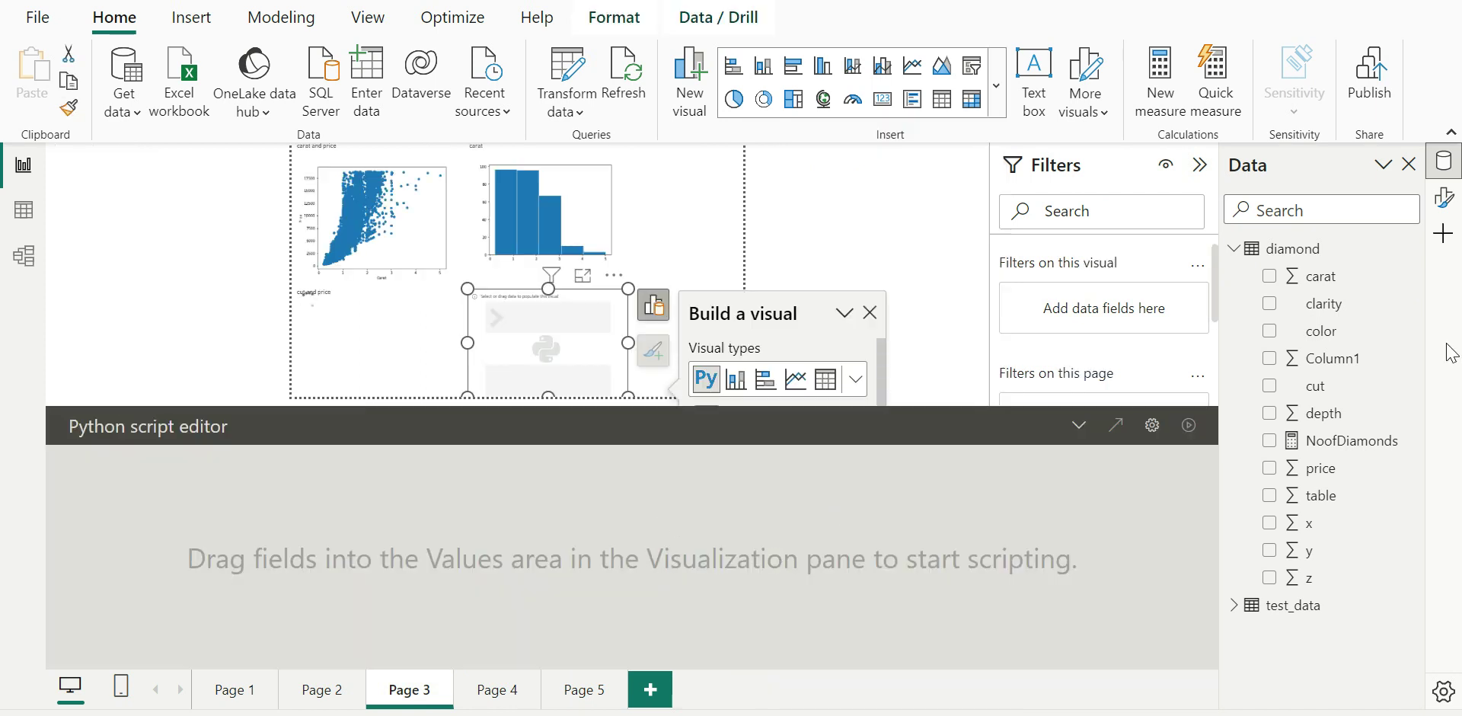
click(1270, 387)
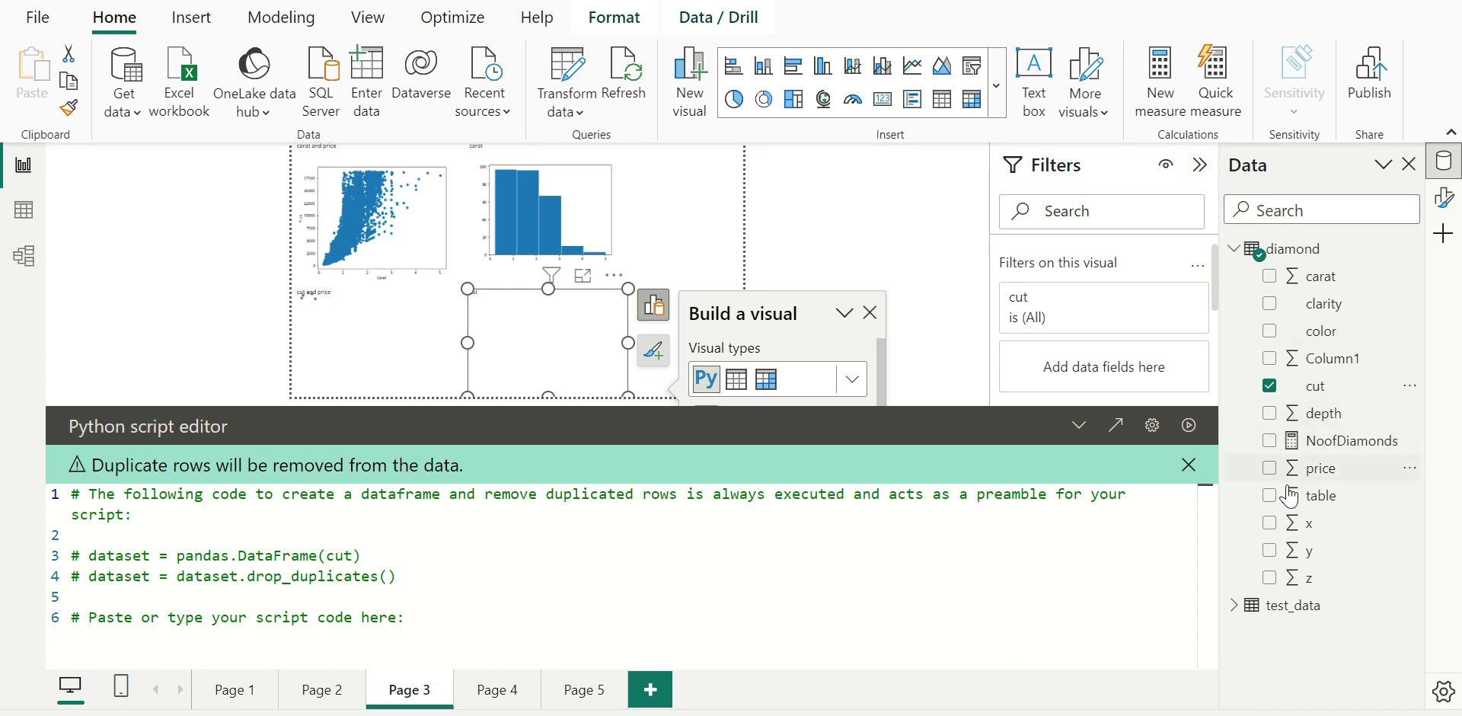
click(1269, 467)
click(1270, 330)
Paste the seaborn box plot script into the script editor and delete the blank lines between its statements.
click(475, 637)
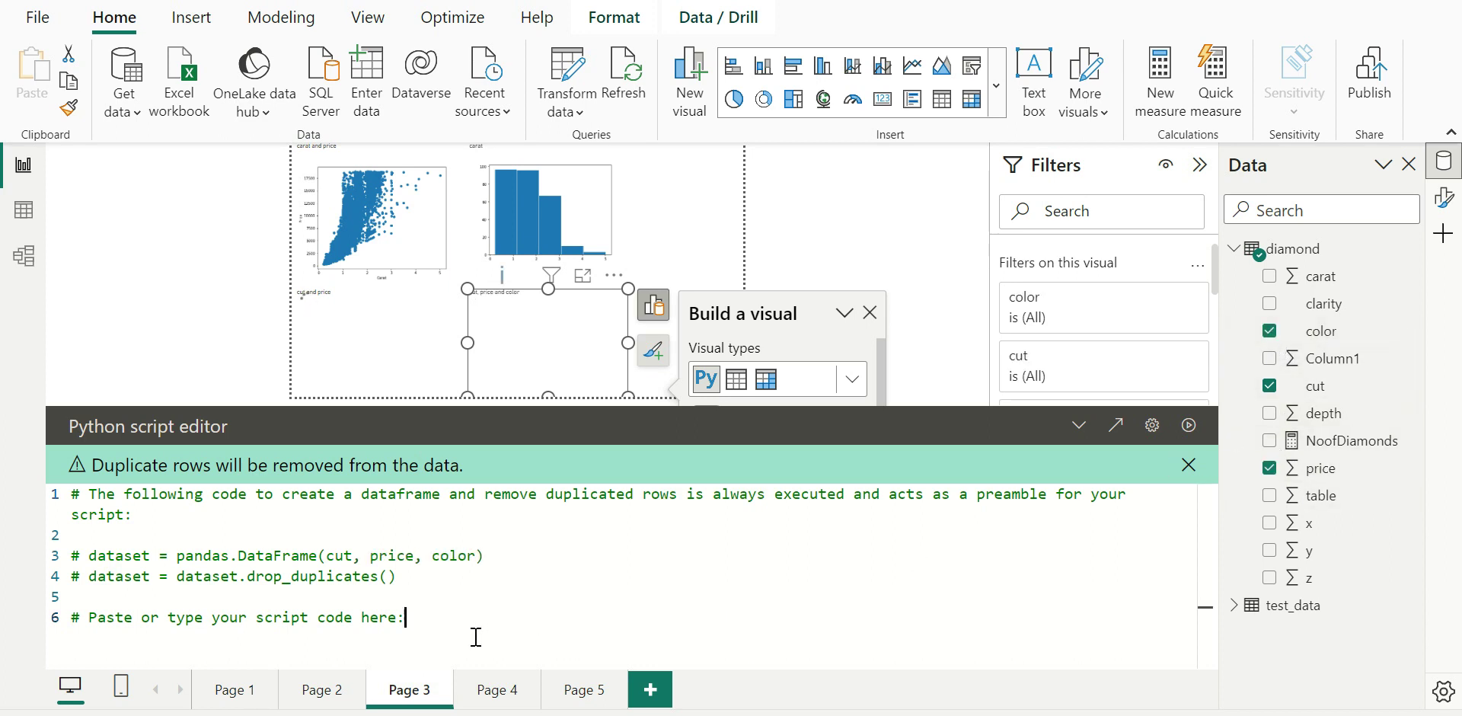
key(ctrl+v)
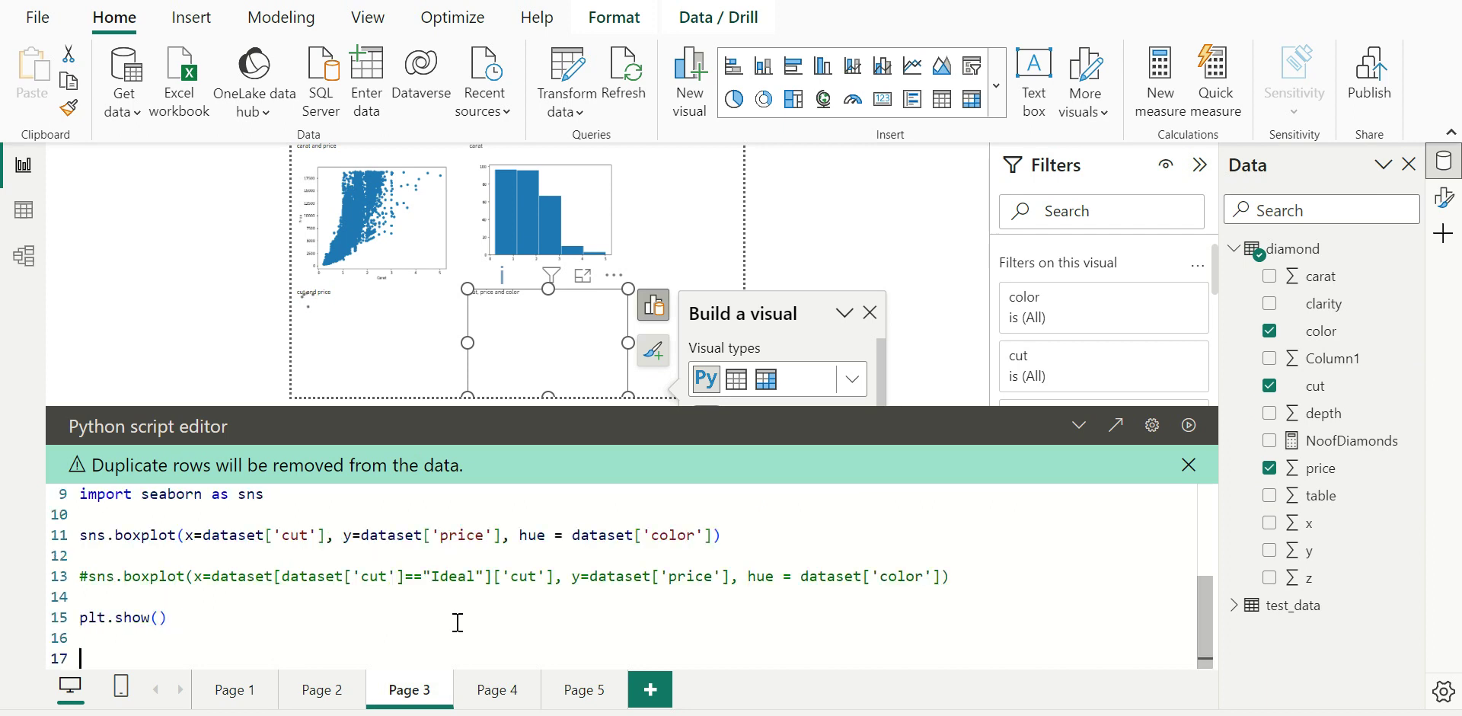
scroll(228, 609, up, 2)
click(165, 559)
click(105, 599)
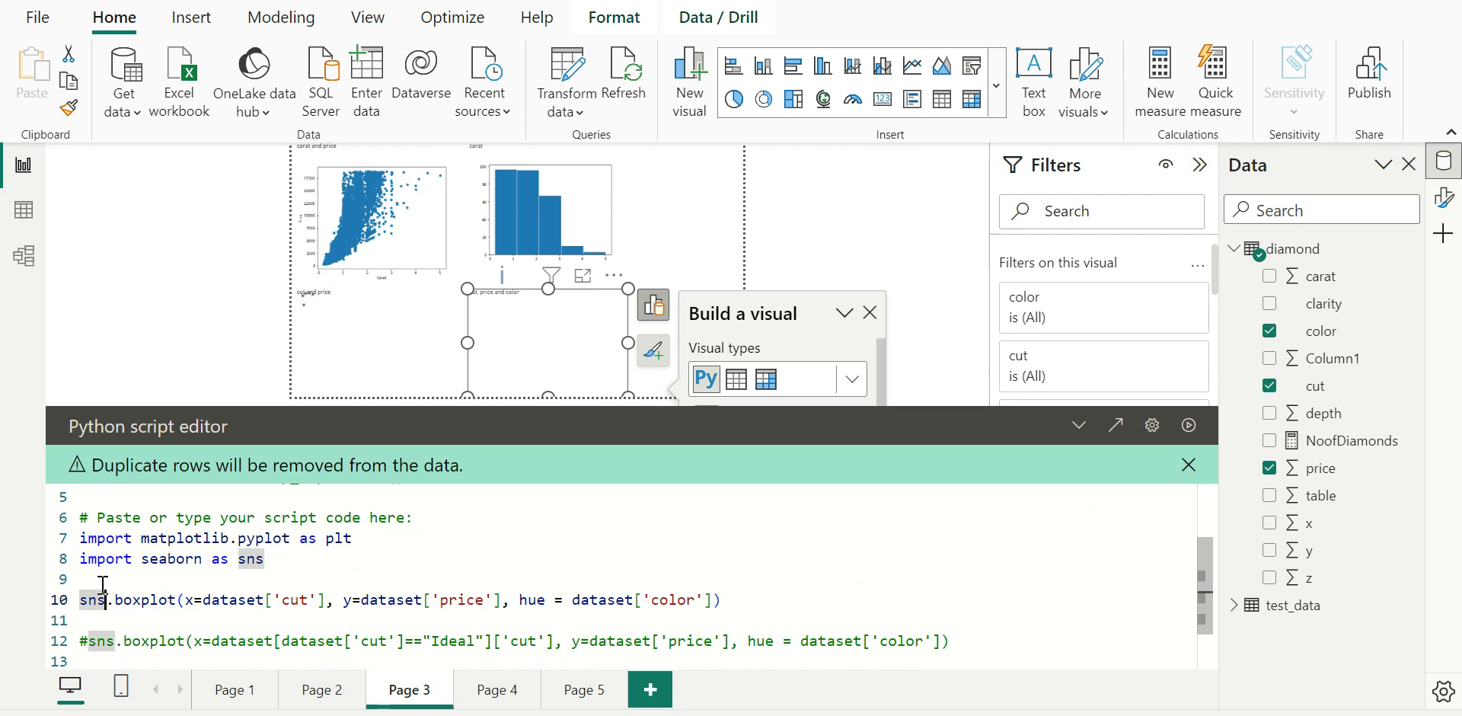
click(99, 578)
key(Delete)
click(88, 601)
key(Delete)
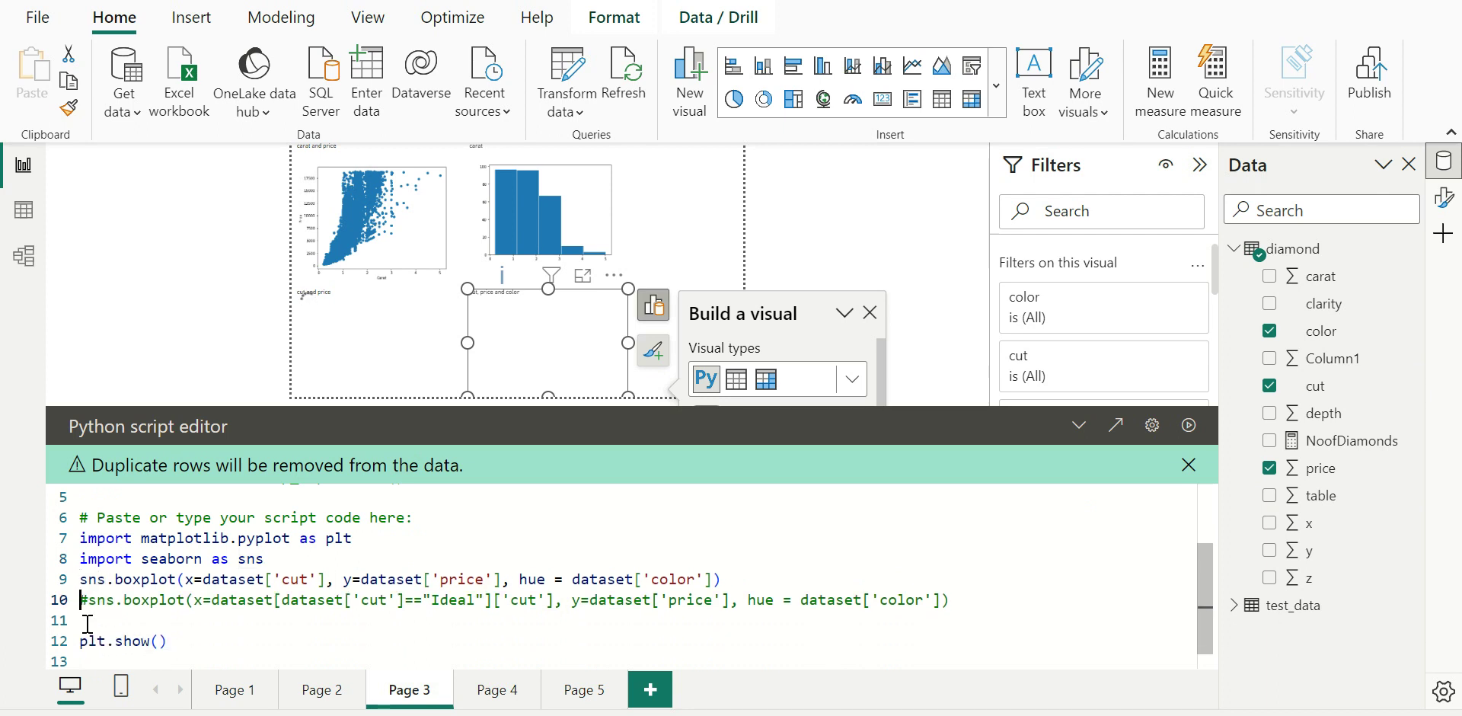
key(Delete)
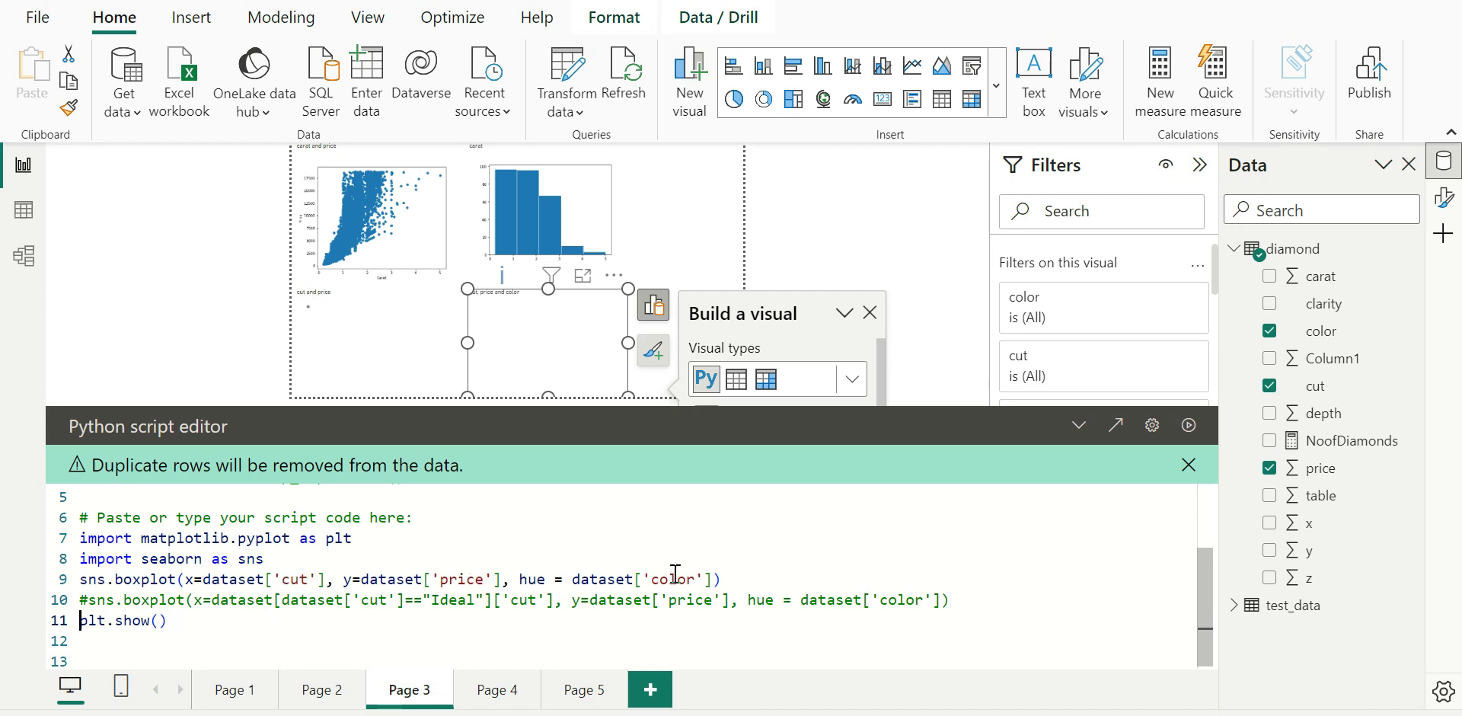
Copy and remove the argument ", hue = dataset['color']" from the active sns.boxplot line.
drag(501, 580, 712, 583)
key(ctrl+c)
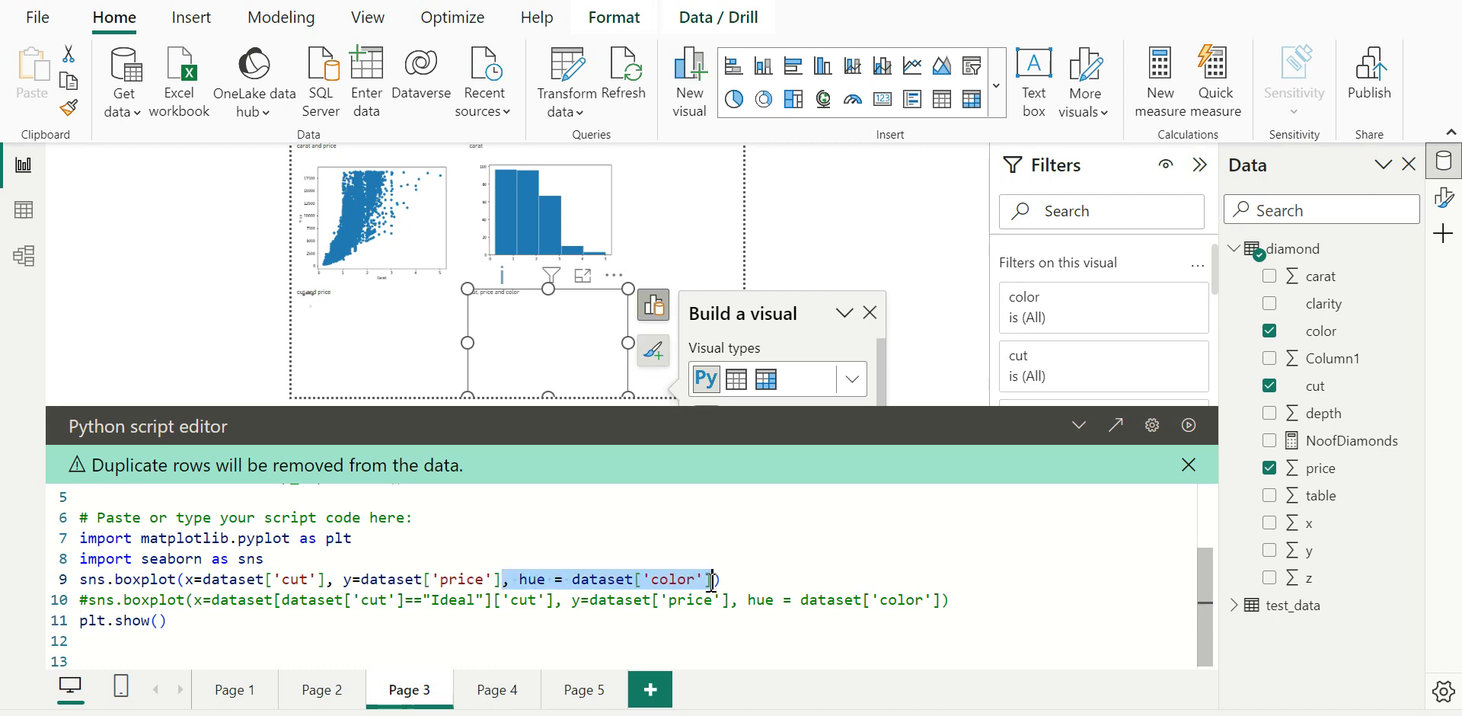
key(BackSpace)
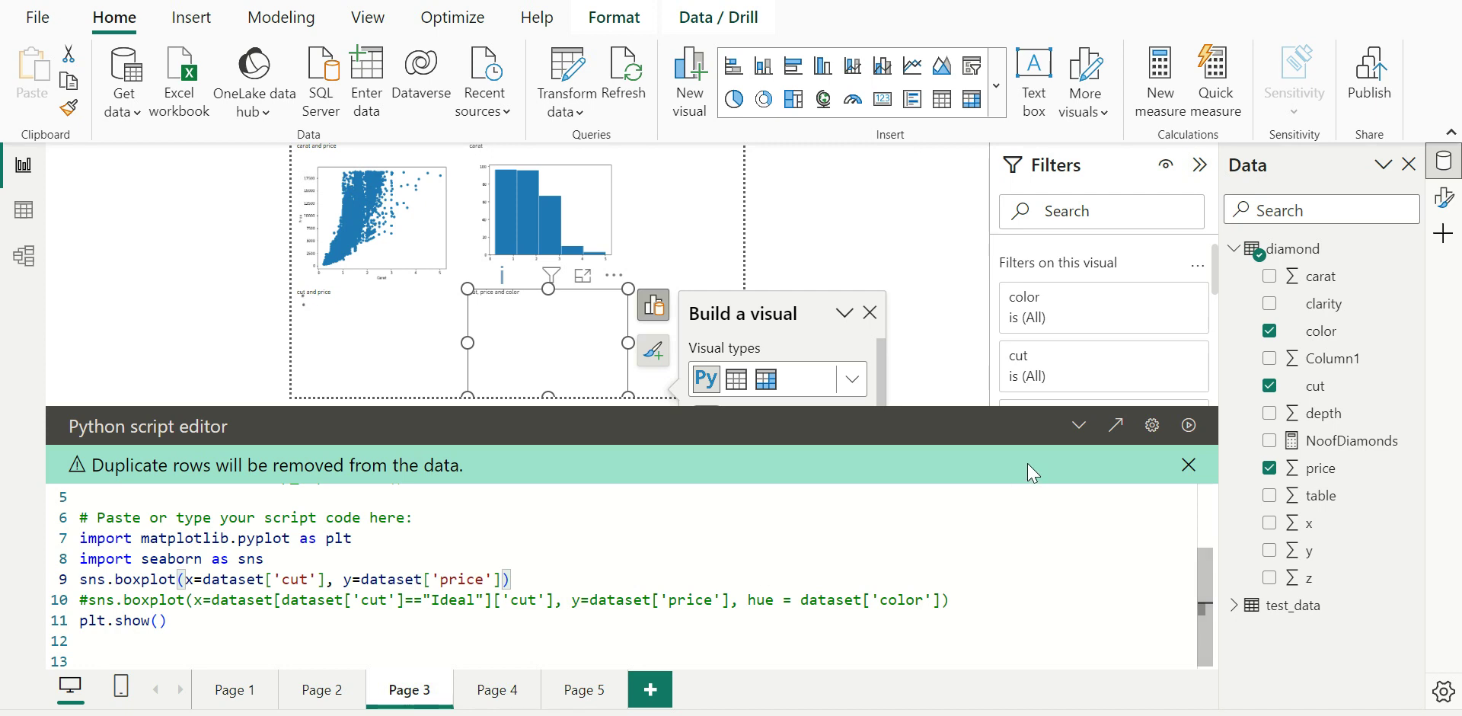
Run the box plot script without the hue argument and open the visual in focus mode.
click(1189, 425)
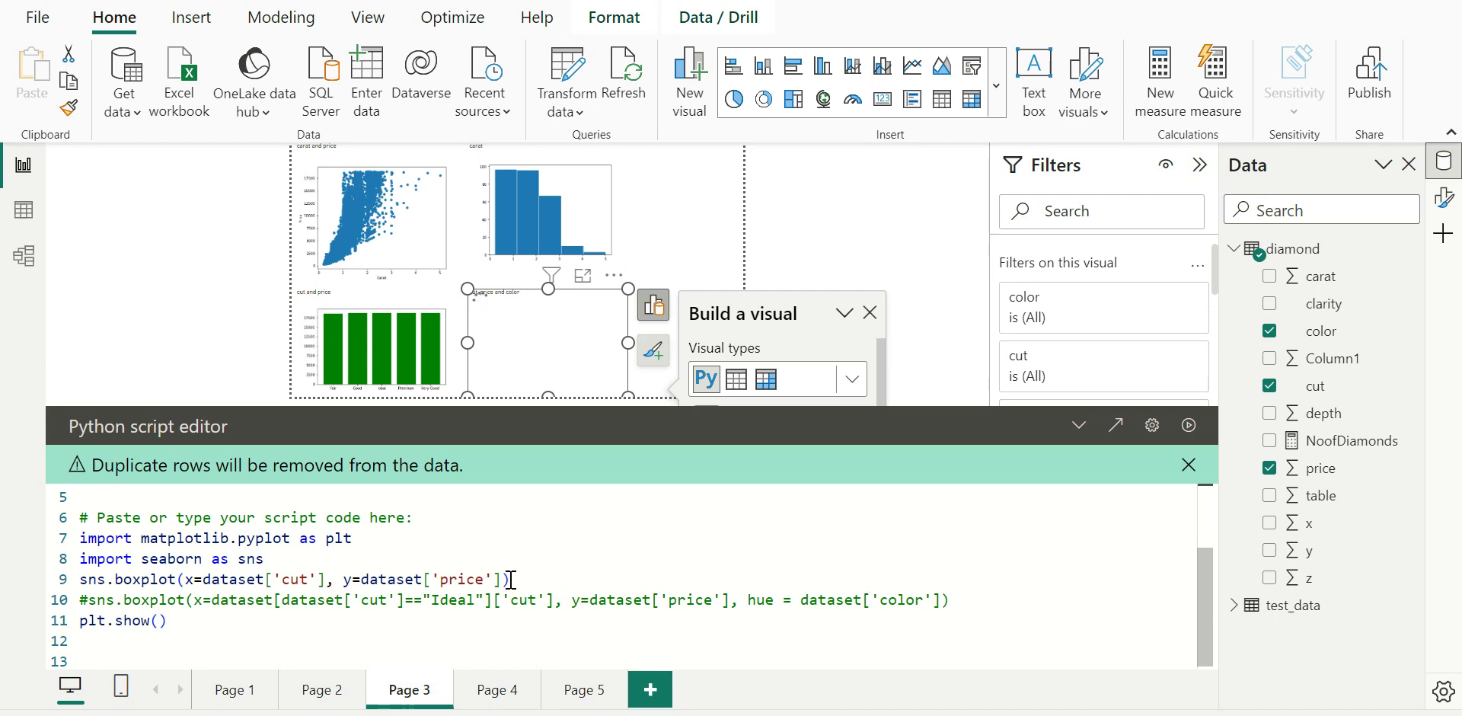
click(583, 281)
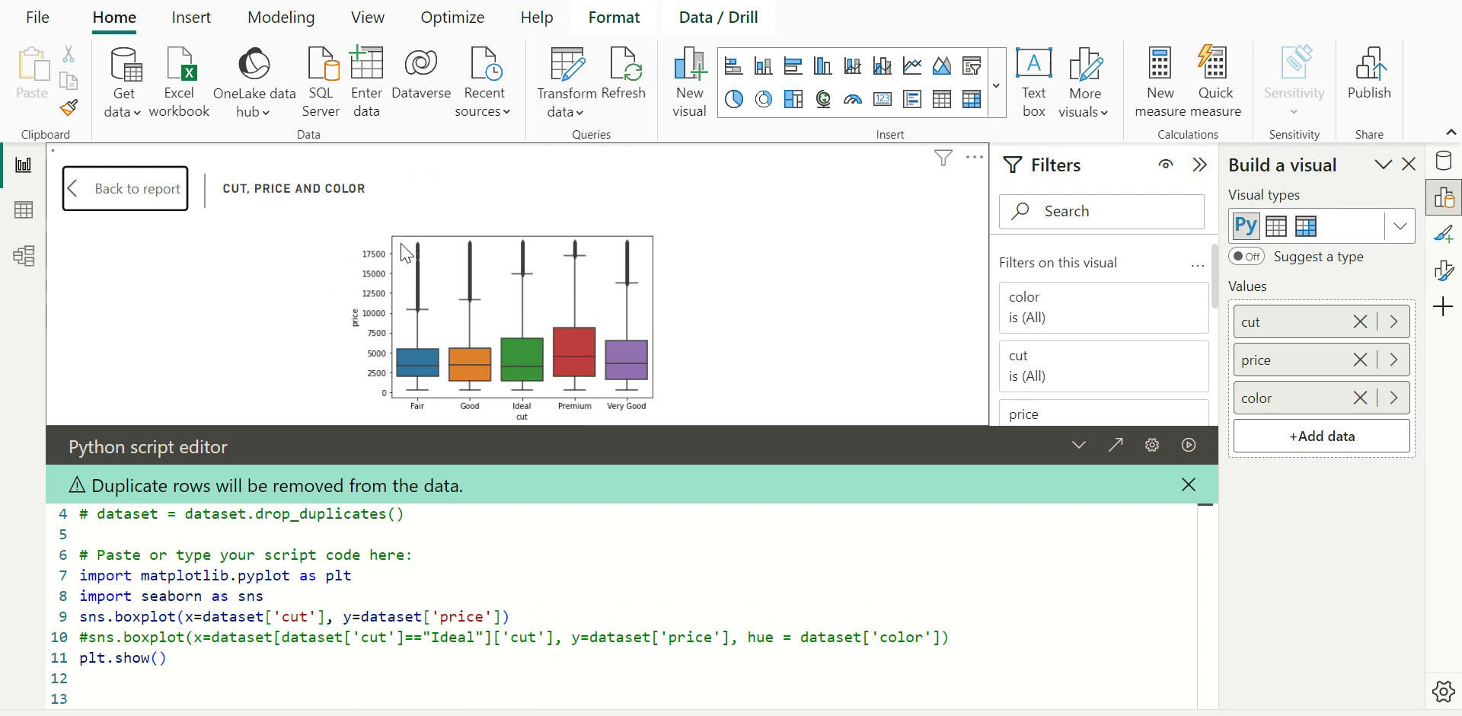
Restore the argument ", hue = dataset['color']" in the active sns.boxplot line and run the script.
click(503, 617)
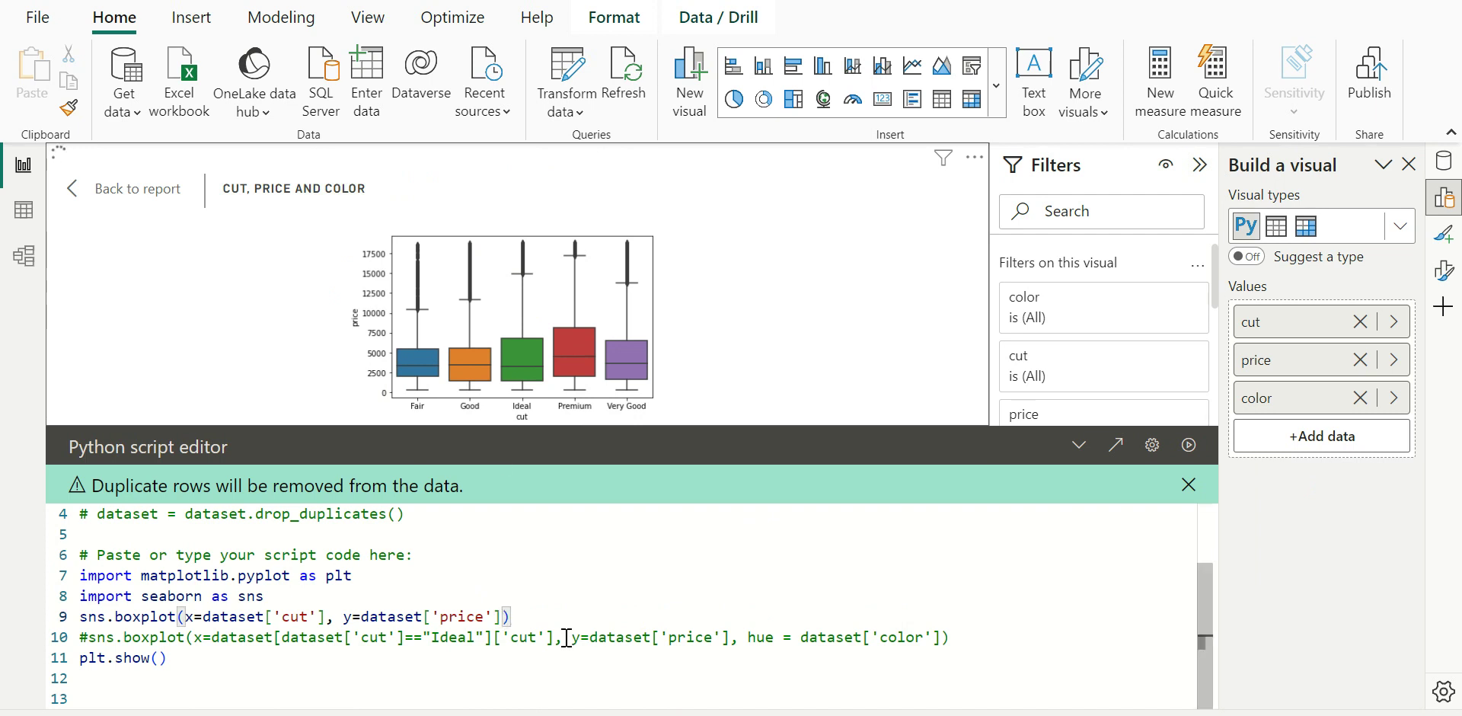
key(ctrl+v)
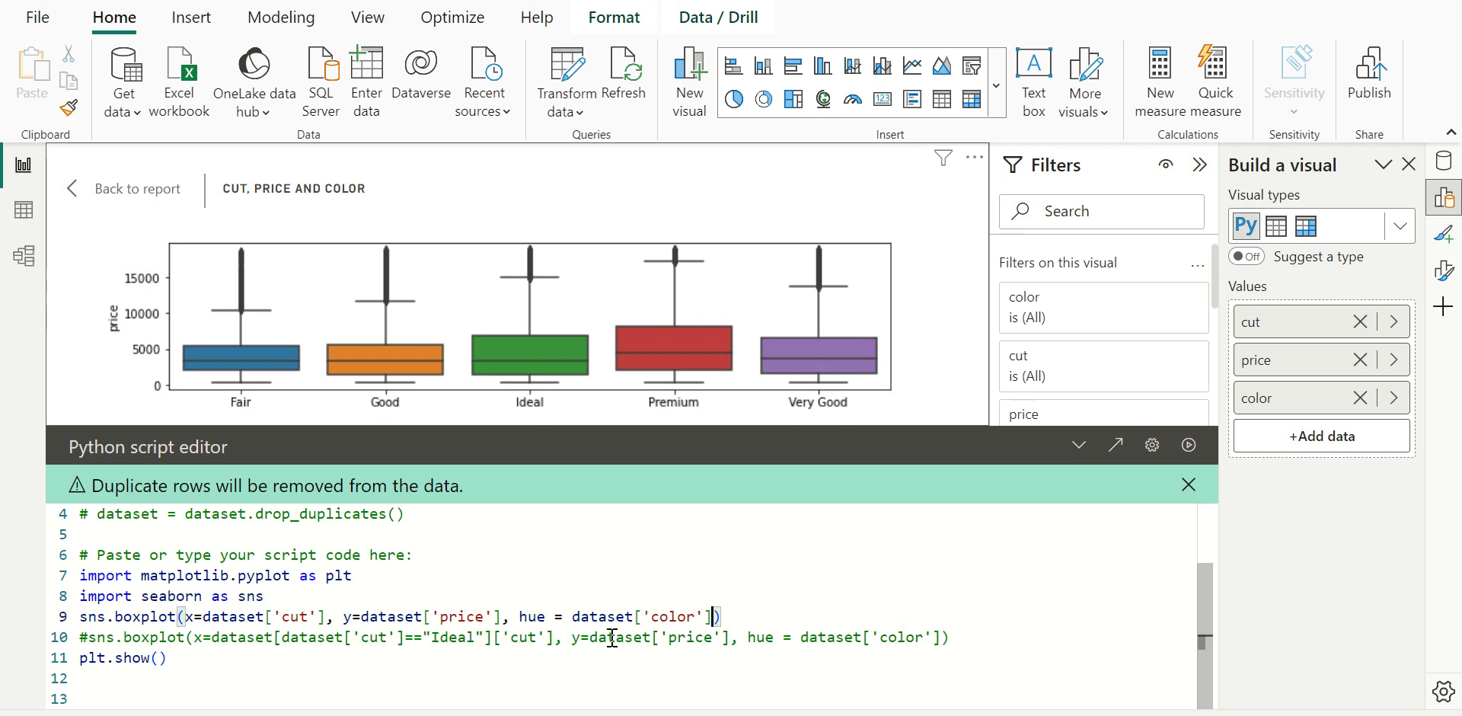
click(1189, 445)
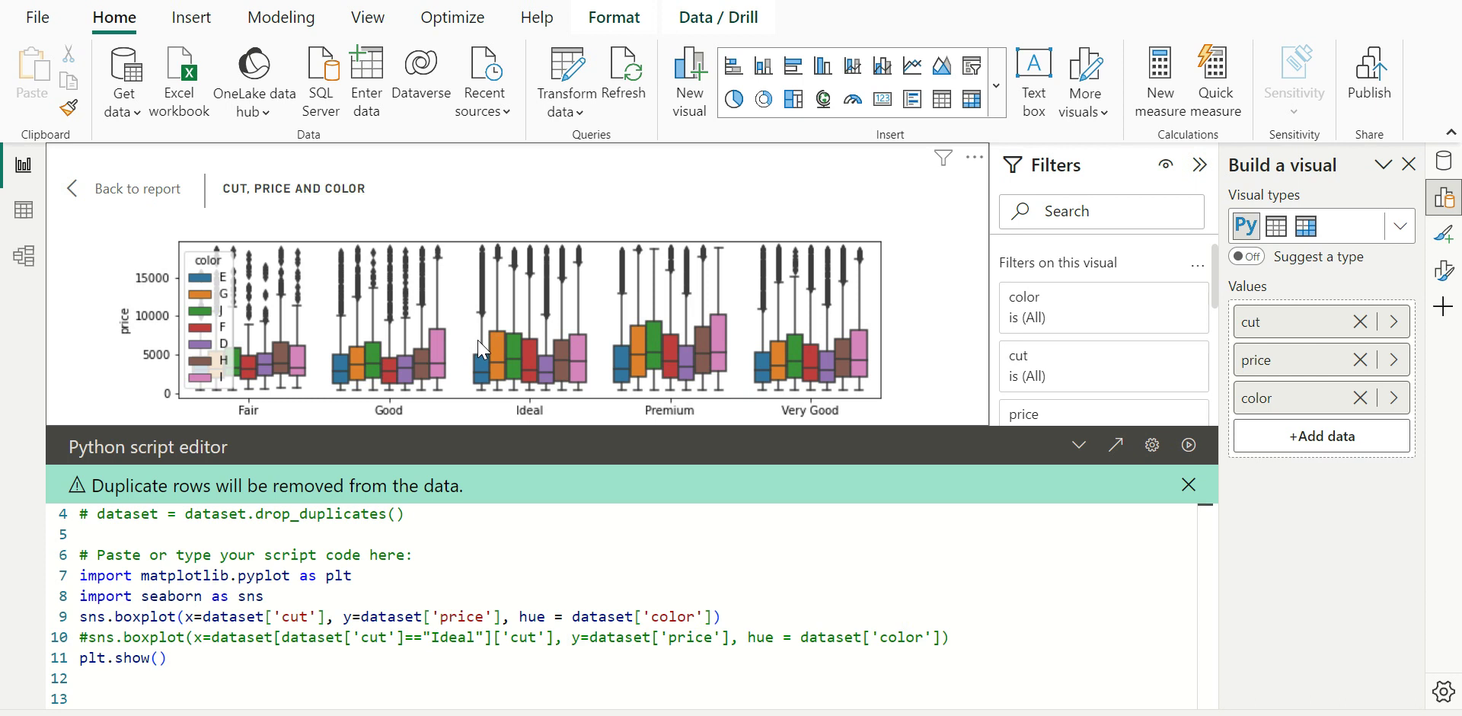
Uncomment the sns.boxplot line filtered to the "Ideal" cut, comment out the unfiltered one, and run the script.
click(88, 638)
key(BackSpace)
key(Up)
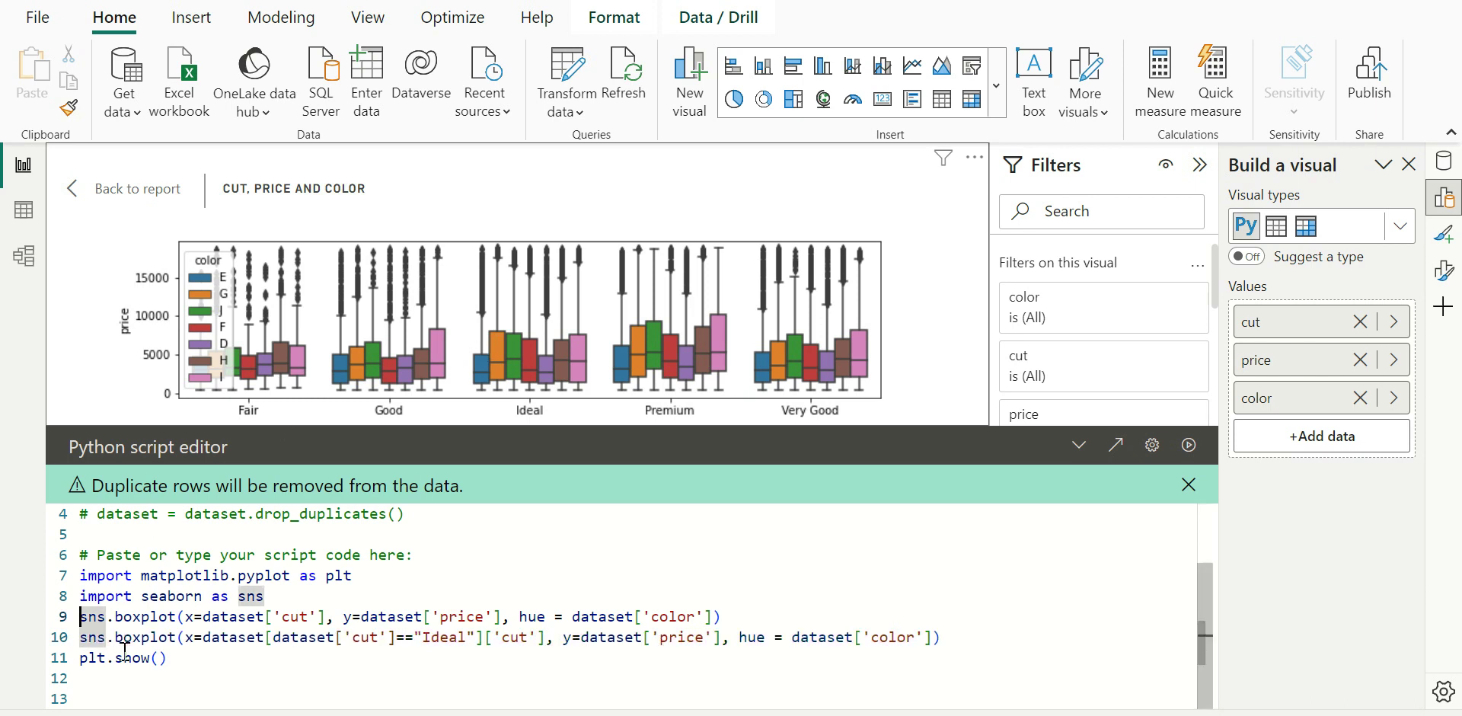
text(#)
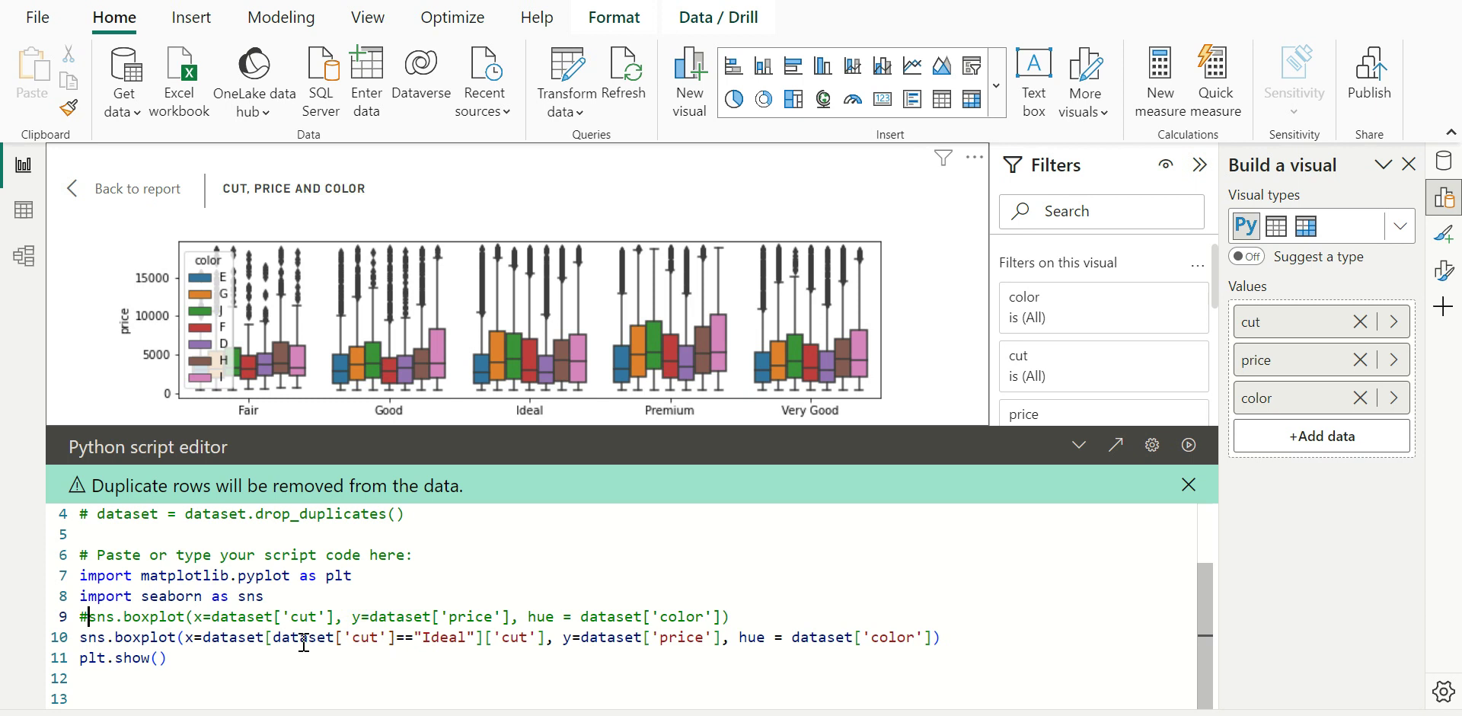
drag(276, 636, 476, 636)
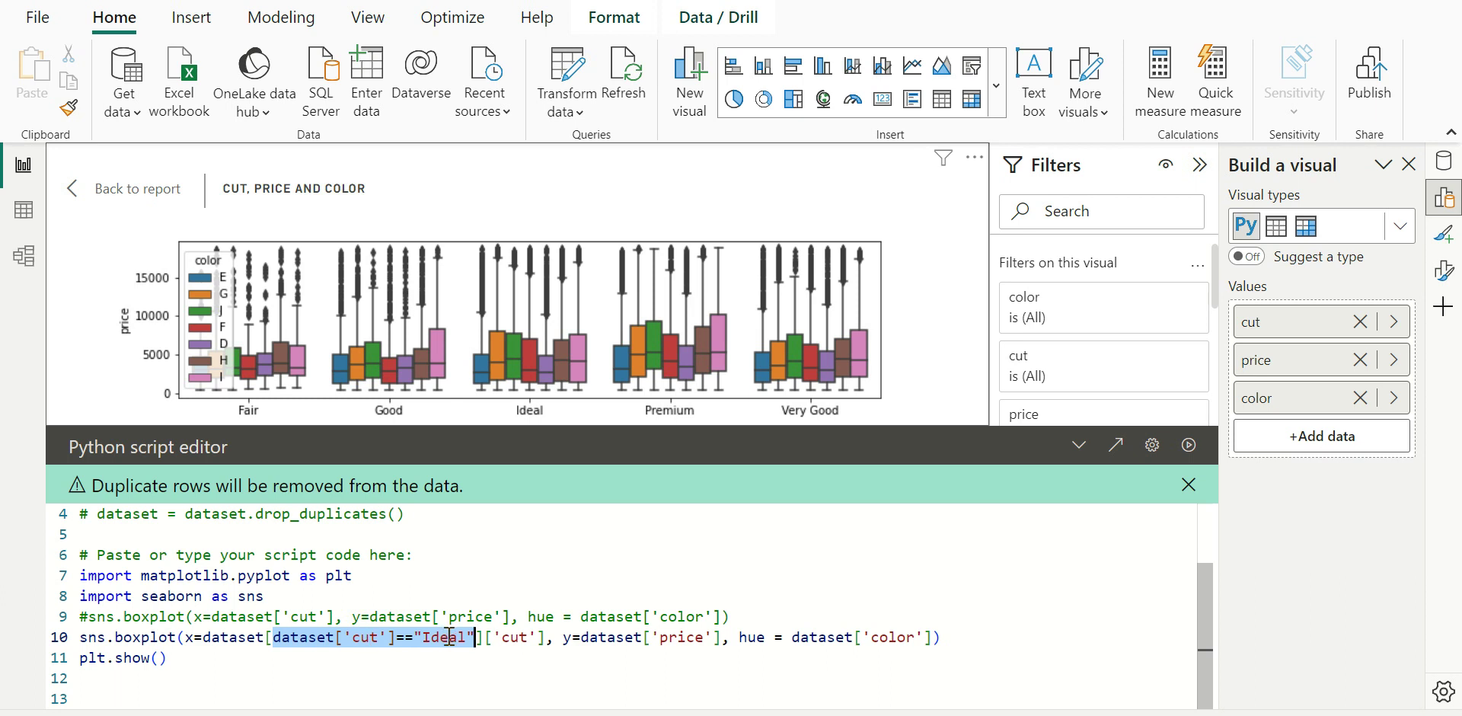
drag(484, 636, 546, 635)
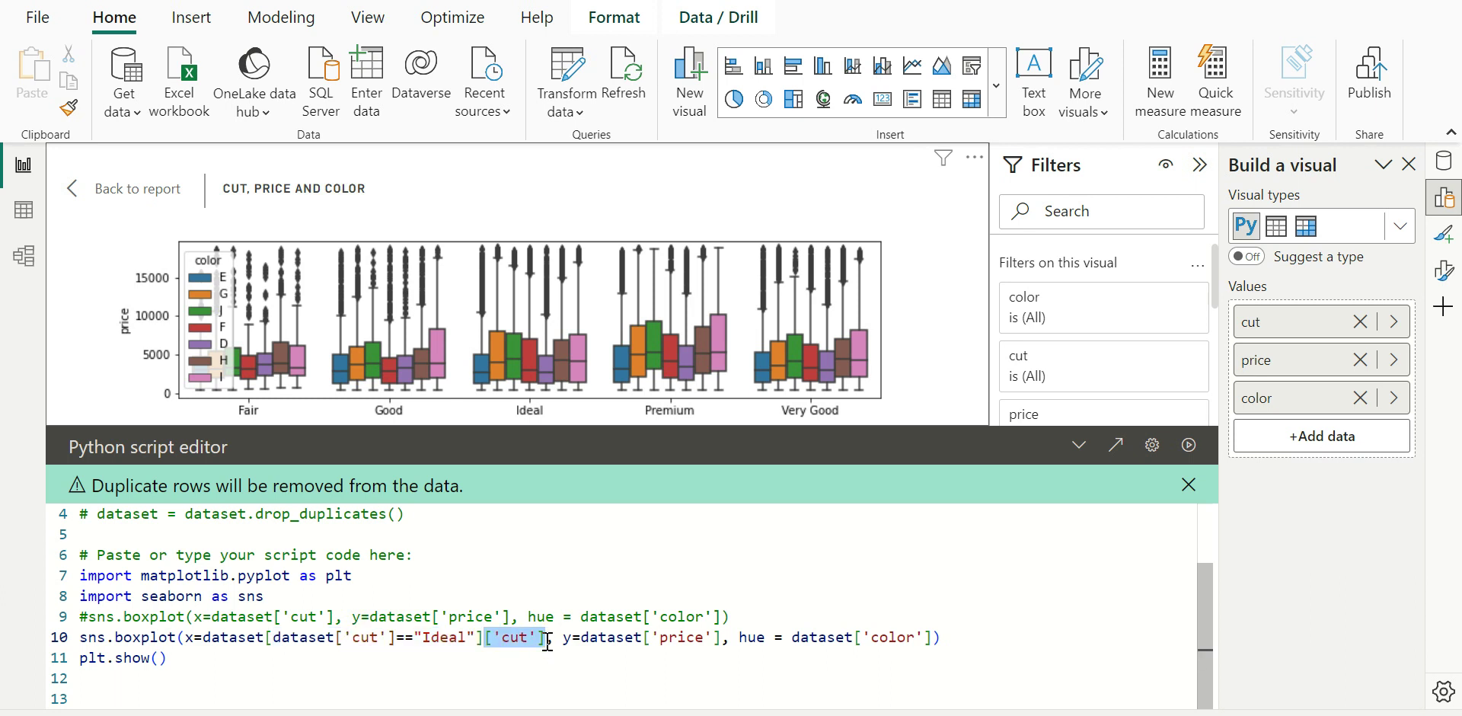
click(550, 648)
click(1189, 445)
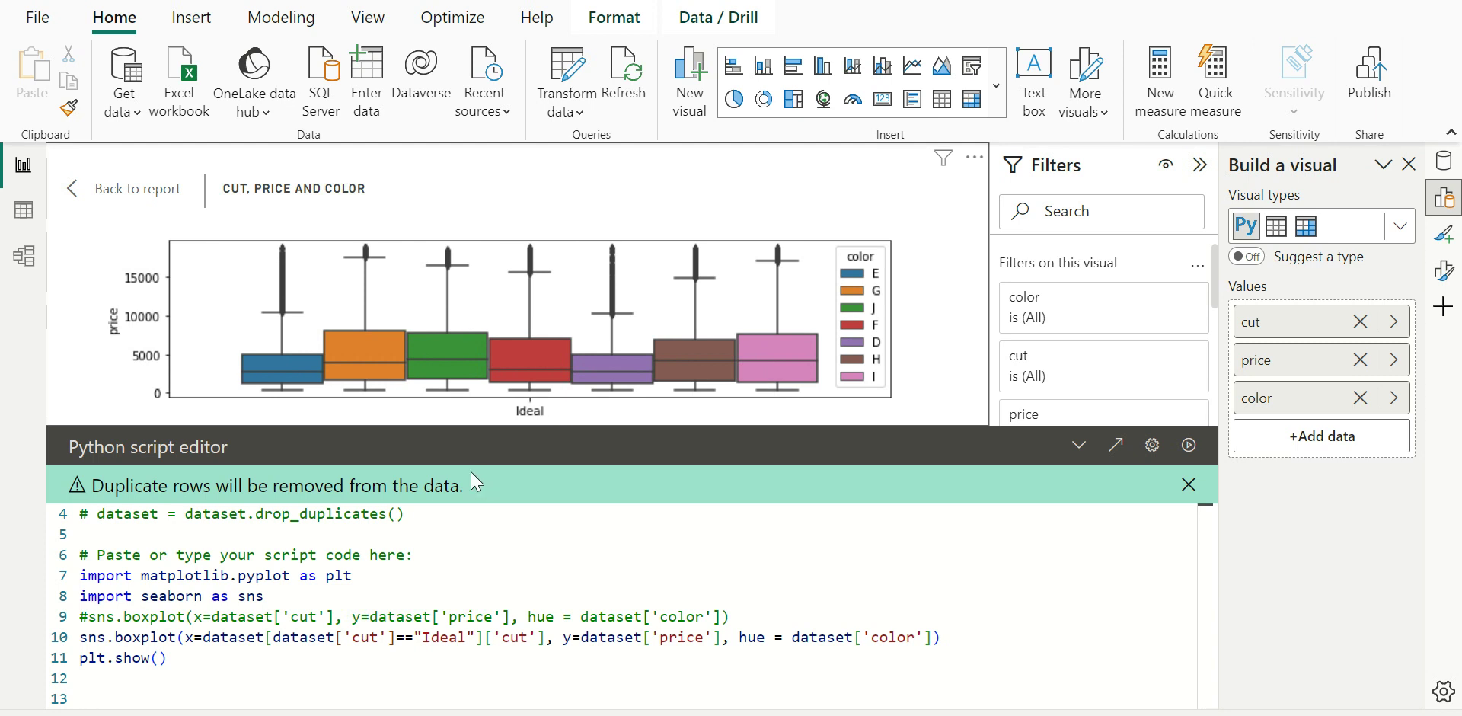
Collapse the script editor and return from focus mode to Page 3 with nothing selected.
click(1078, 445)
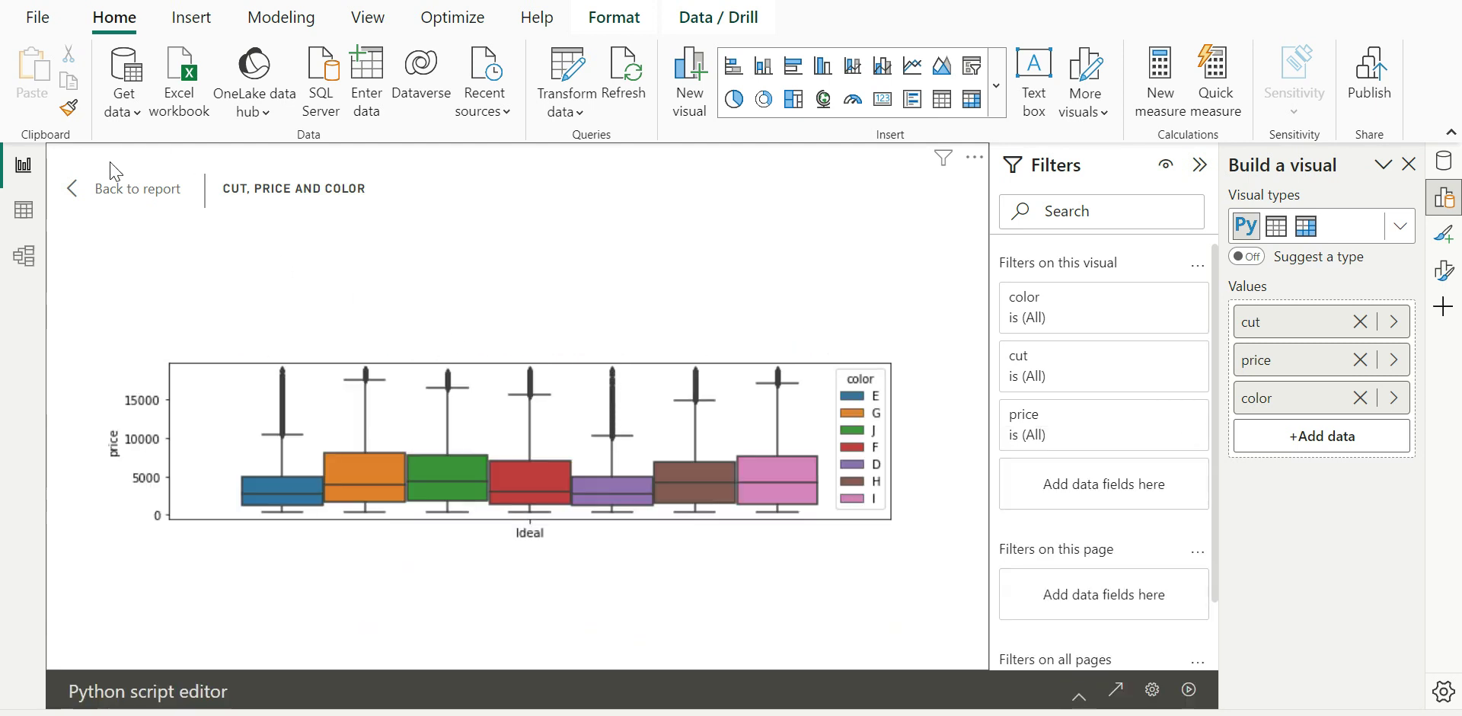
click(111, 197)
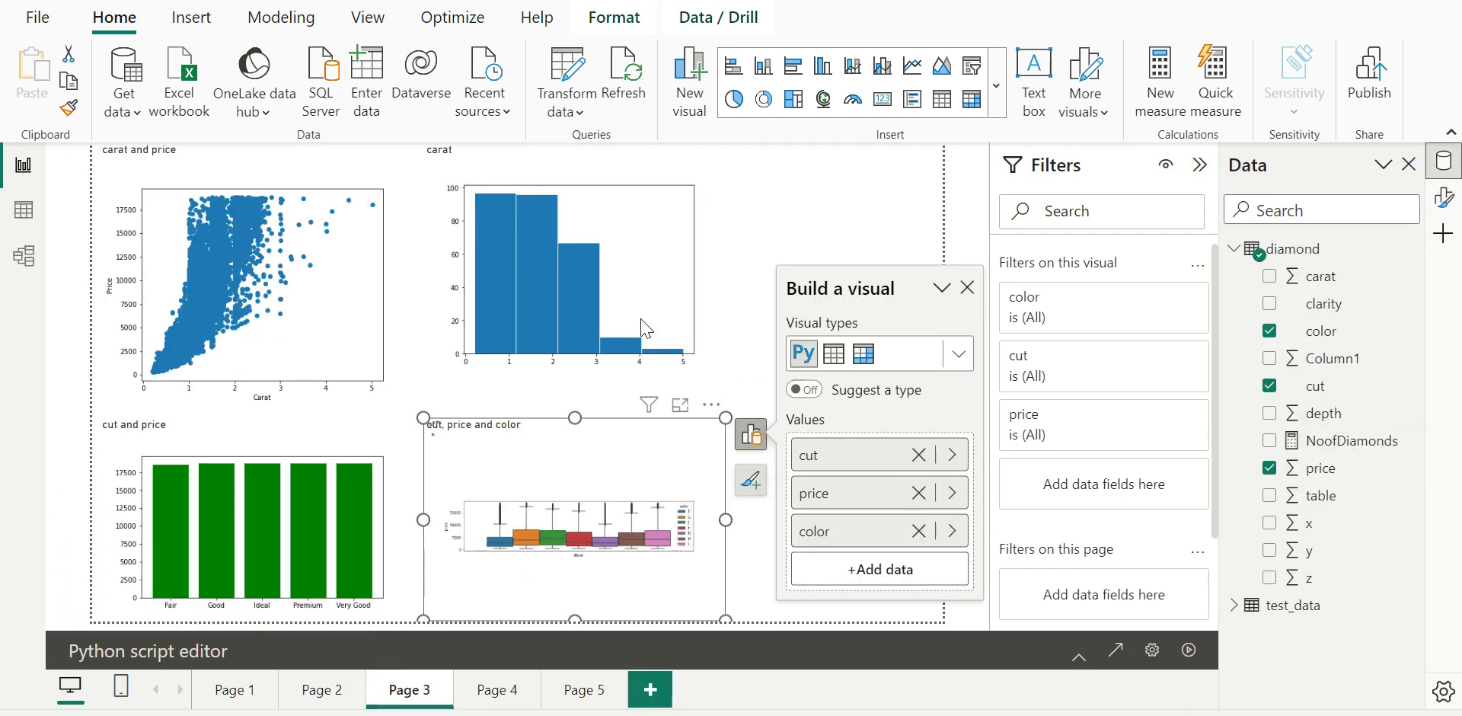
click(857, 211)
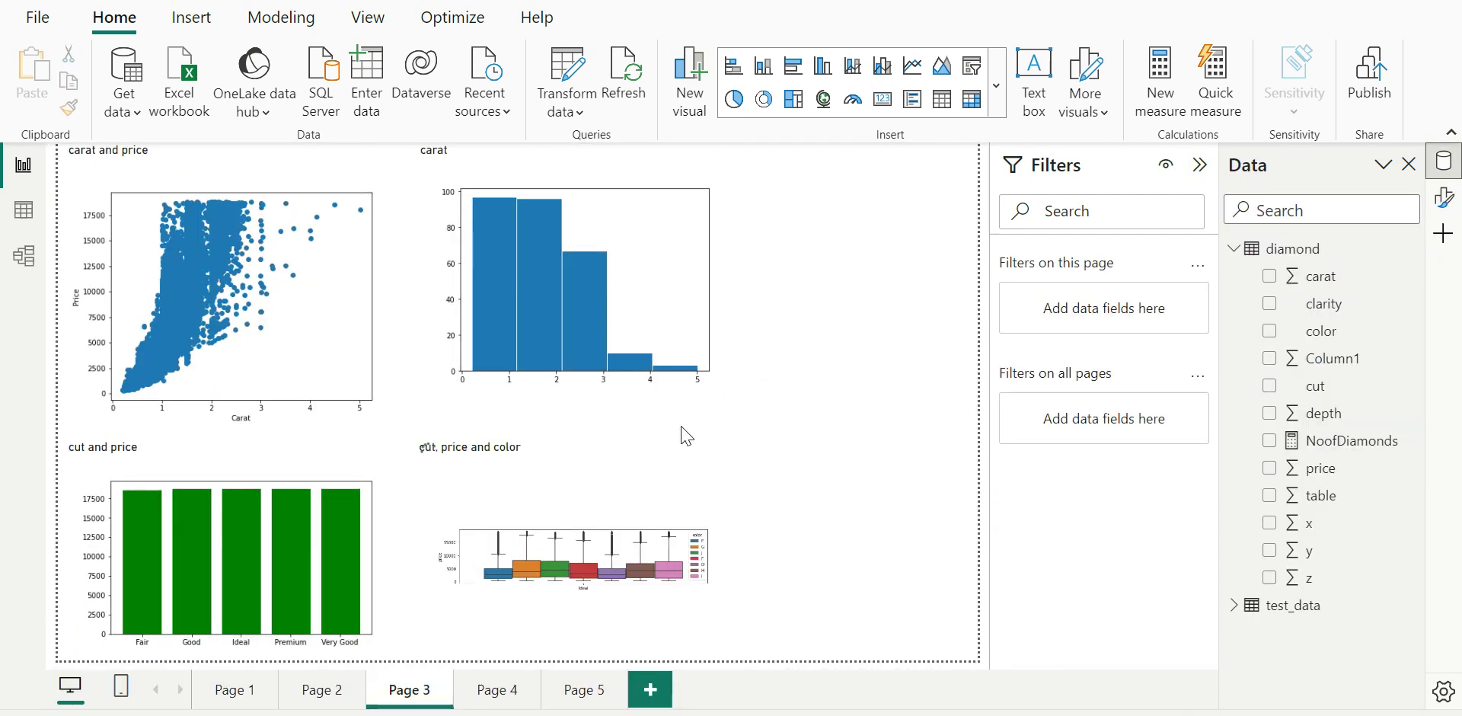
Insert a Python visual on the empty Page 4 so that it fills the canvas.
click(517, 691)
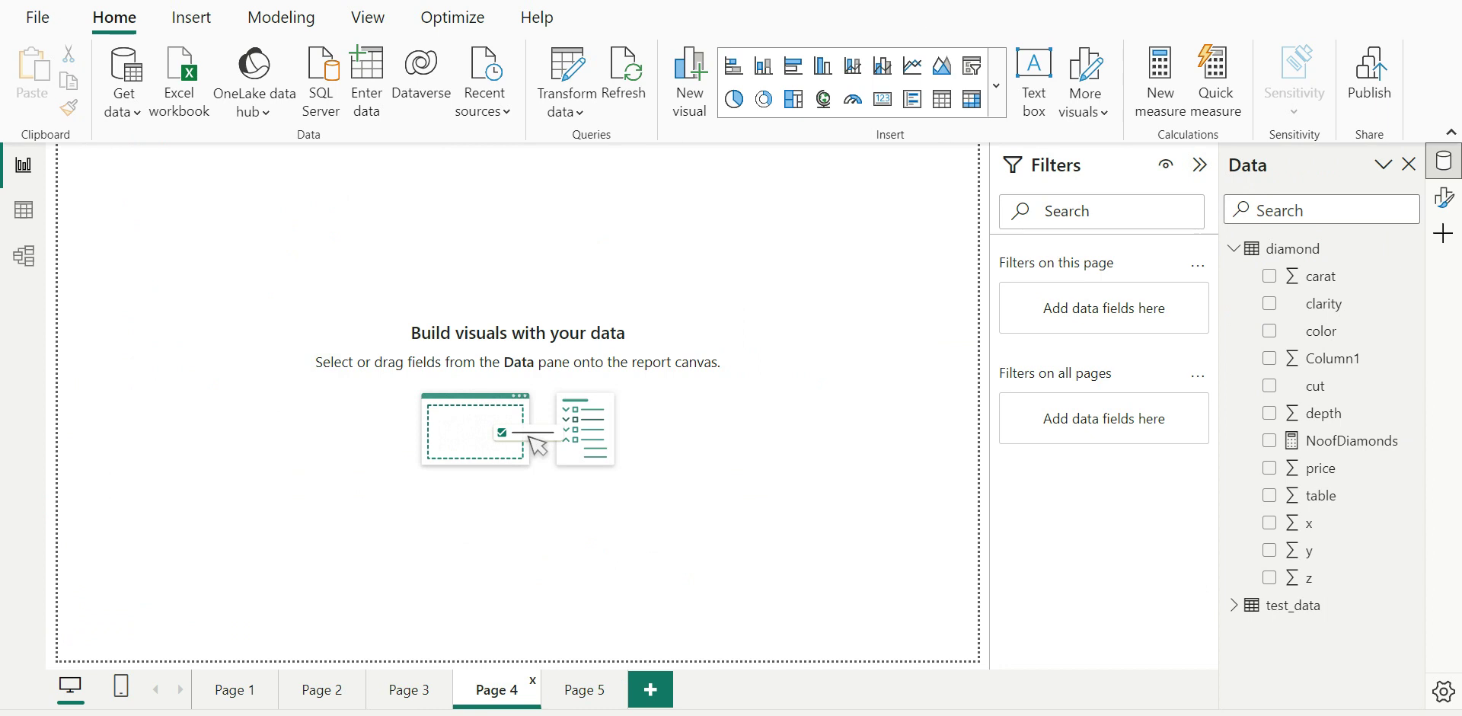
click(1000, 96)
scroll(911, 516, down, 7)
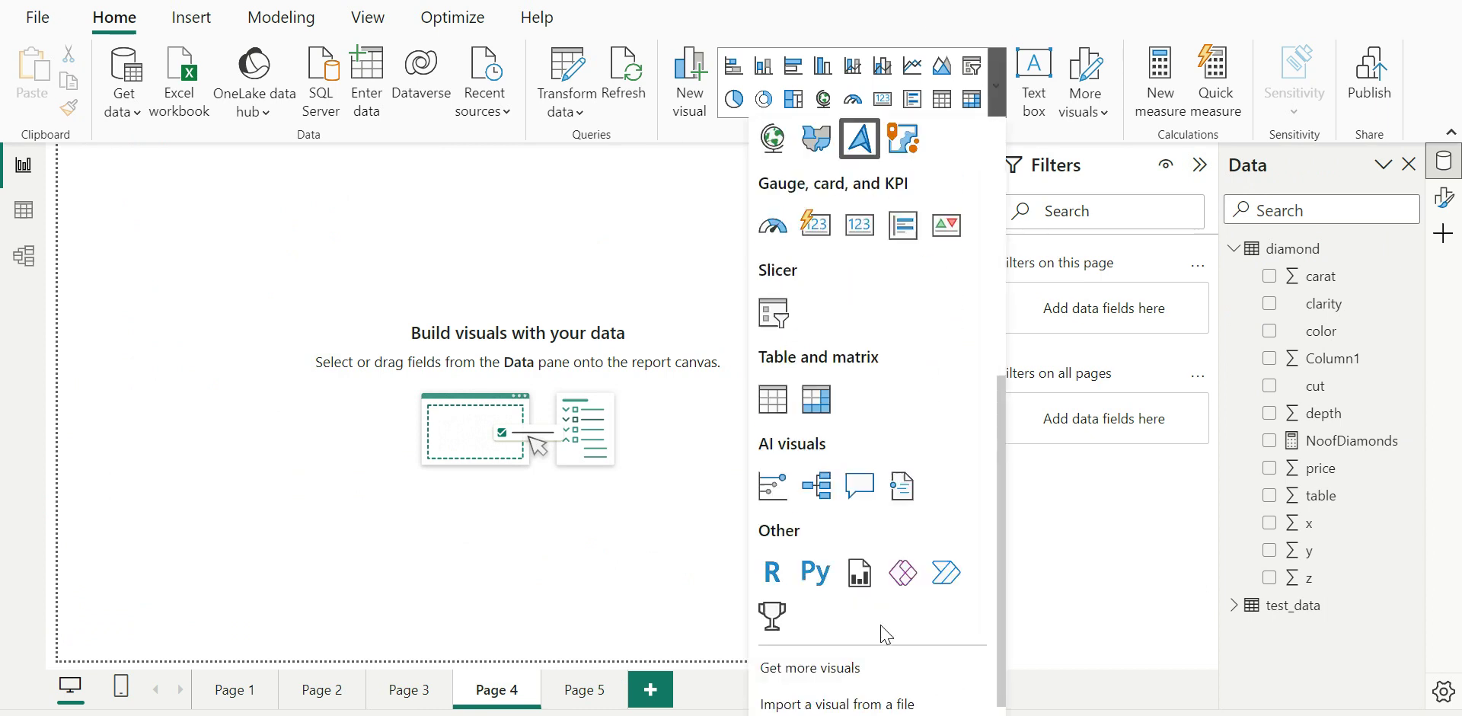
click(817, 556)
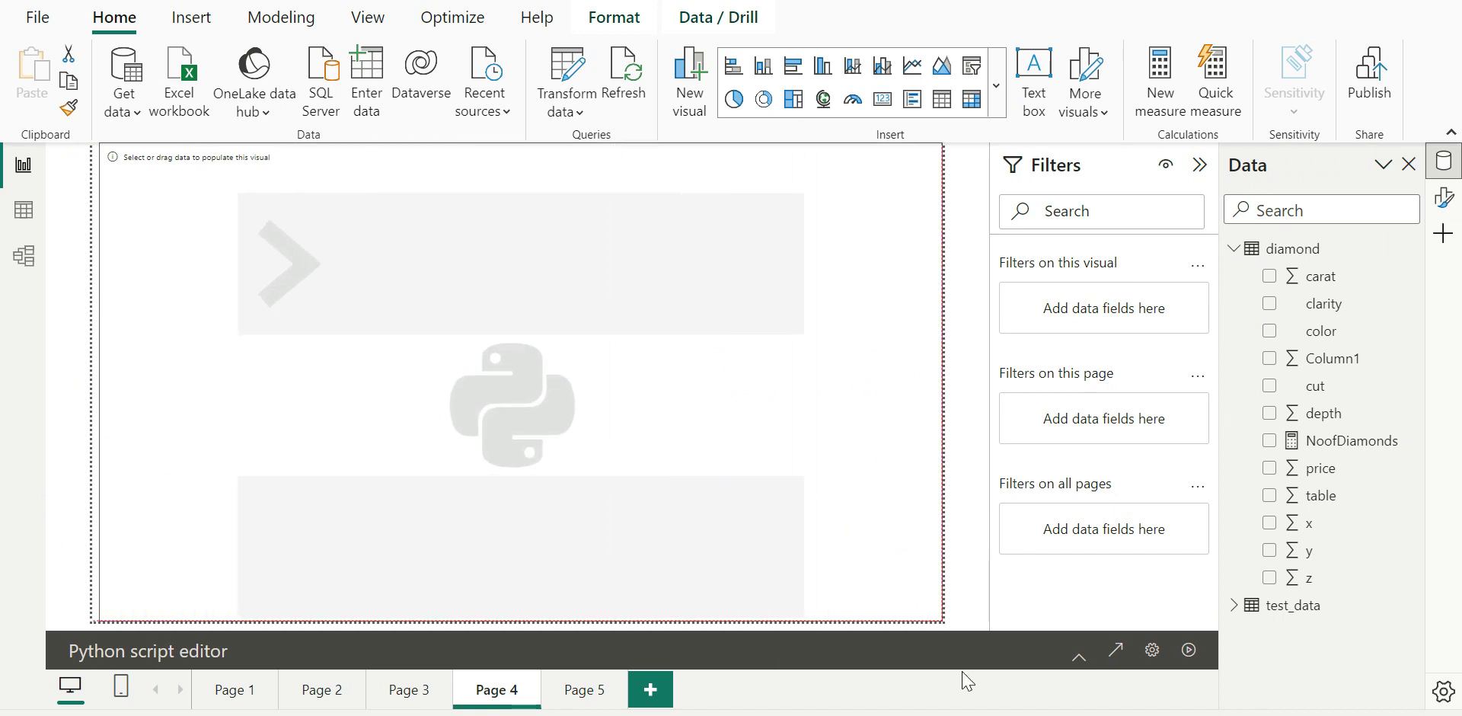
Copy the seaborn pairplot script from its text box on Page 5 and return to Page 4.
click(572, 691)
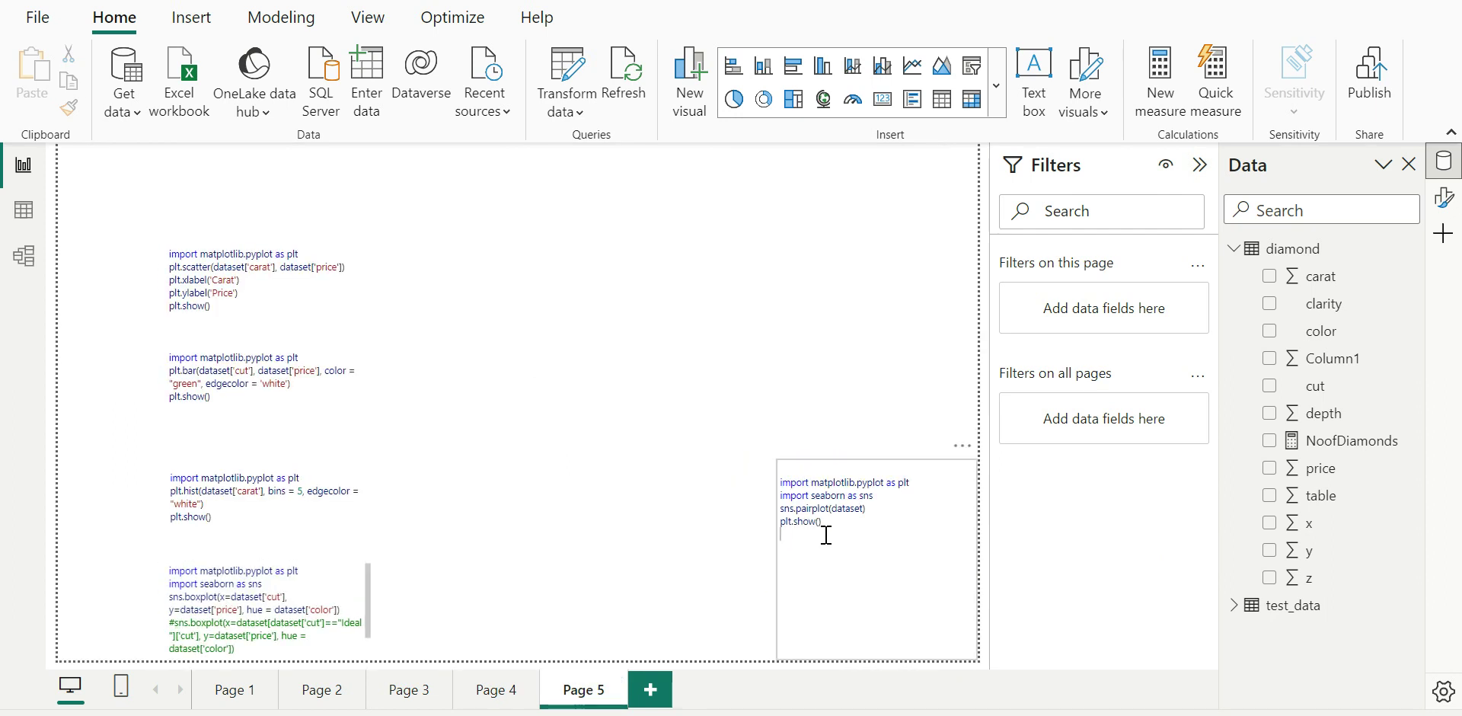
click(826, 534)
key(ctrl+a)
key(ctrl+c)
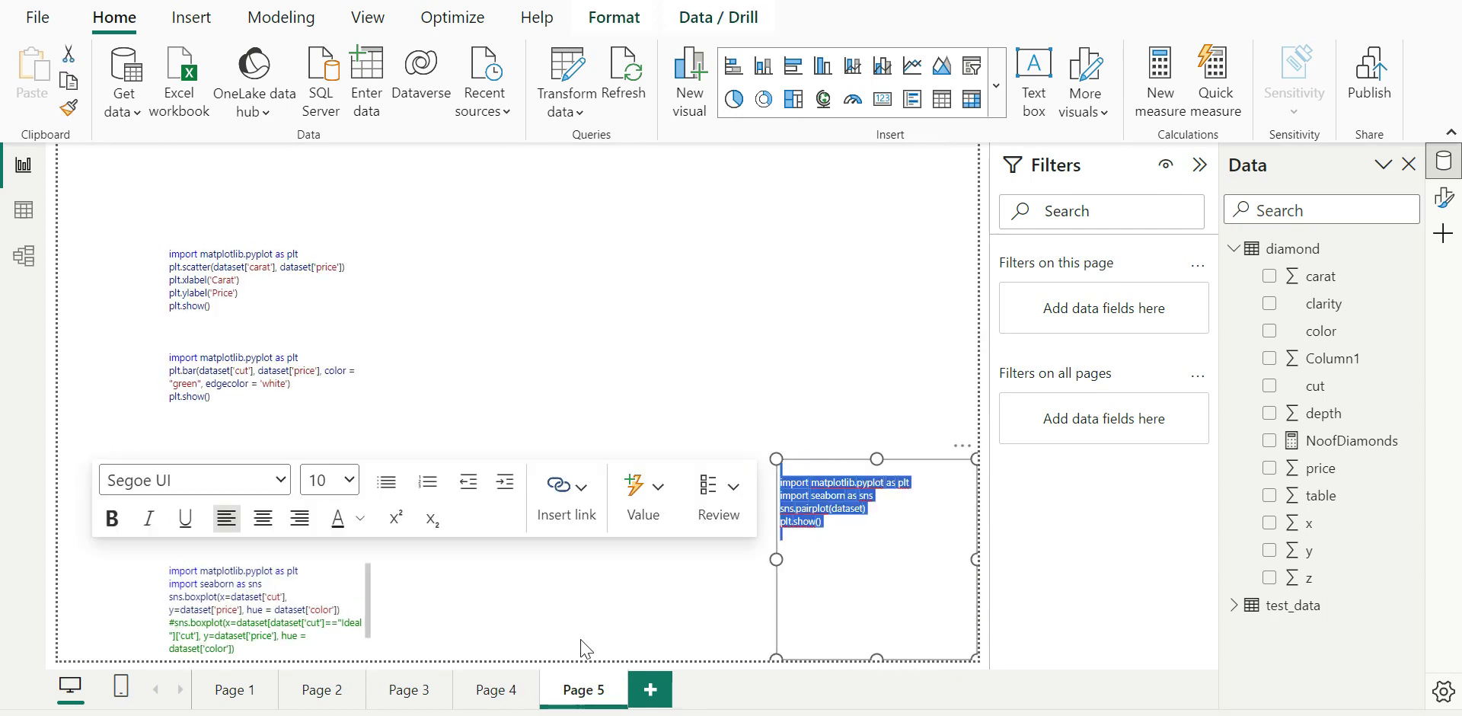
click(501, 693)
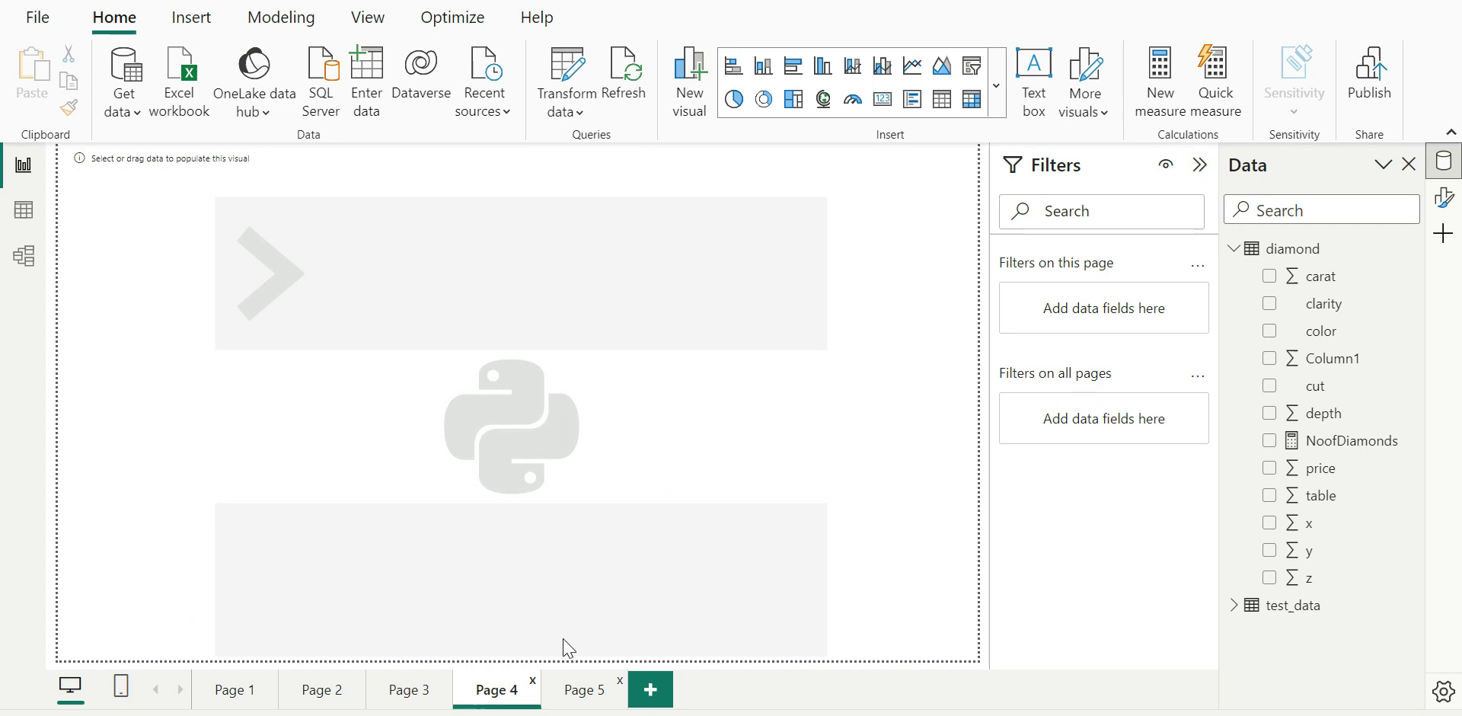
Add the diamond fields carat, clarity, depth, price, x, y and z to the Python visual's values.
click(597, 276)
click(959, 176)
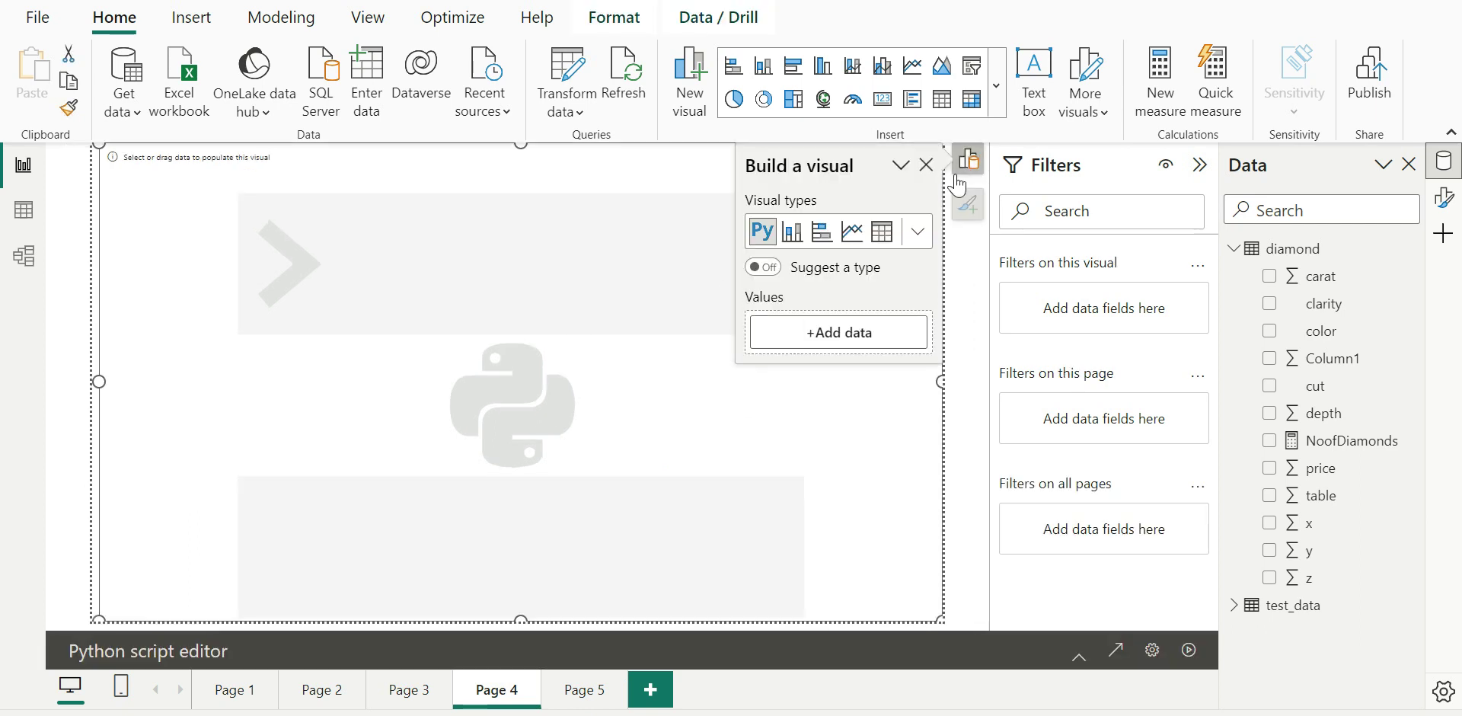
click(1270, 277)
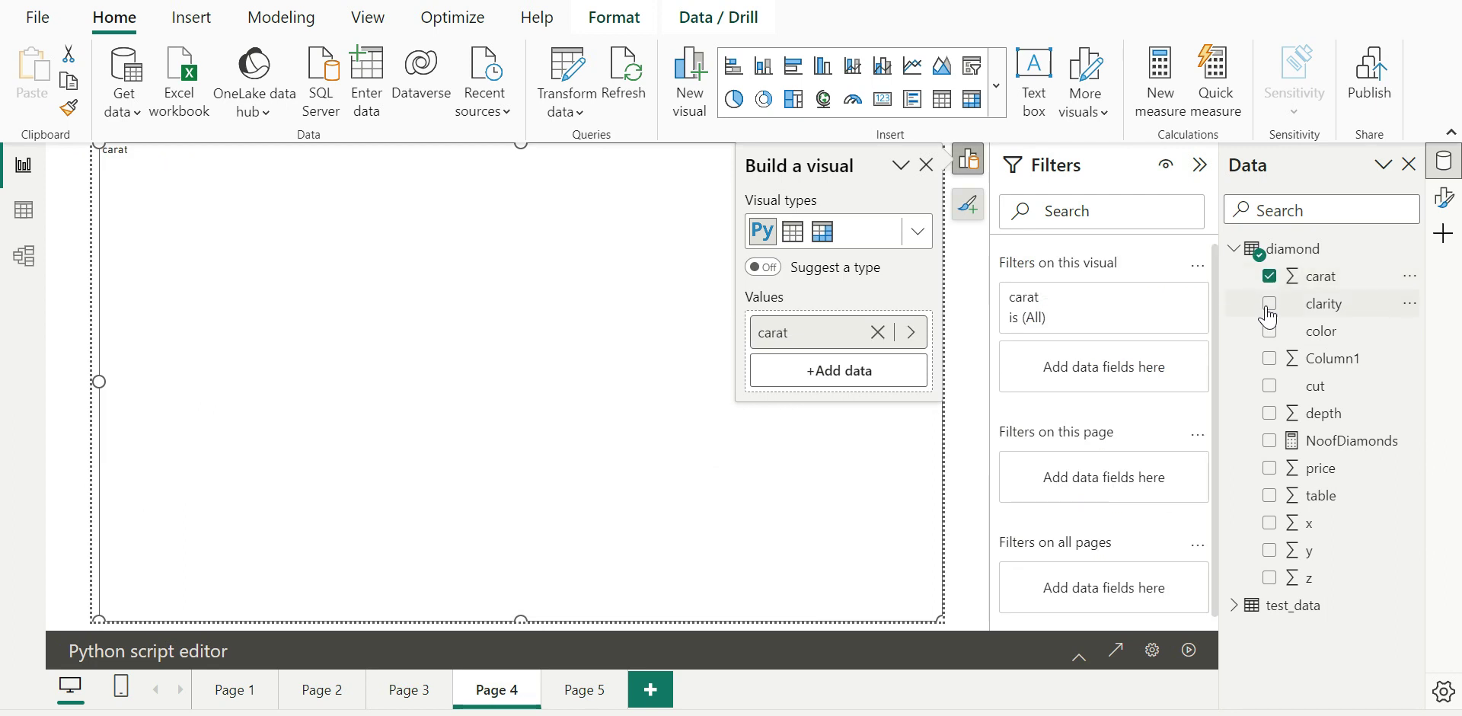
click(1270, 305)
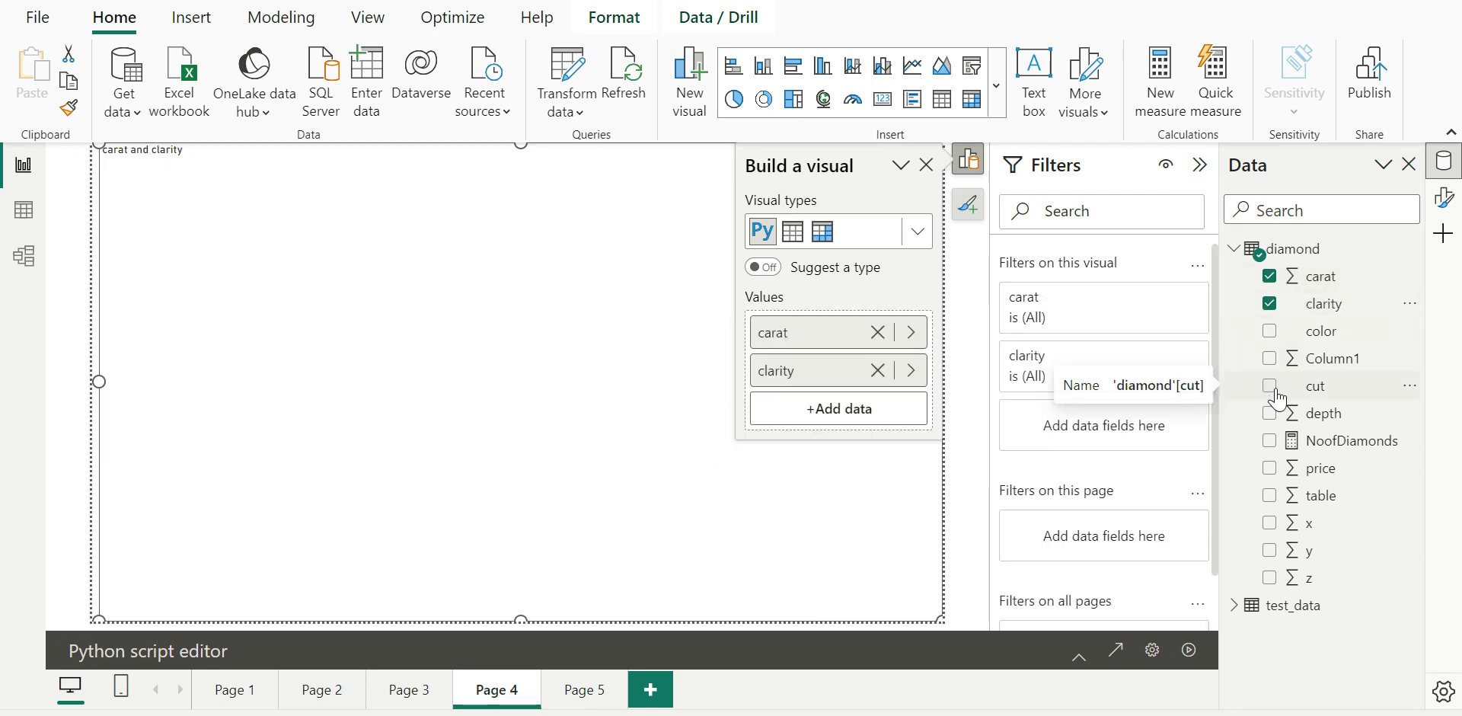
click(1269, 413)
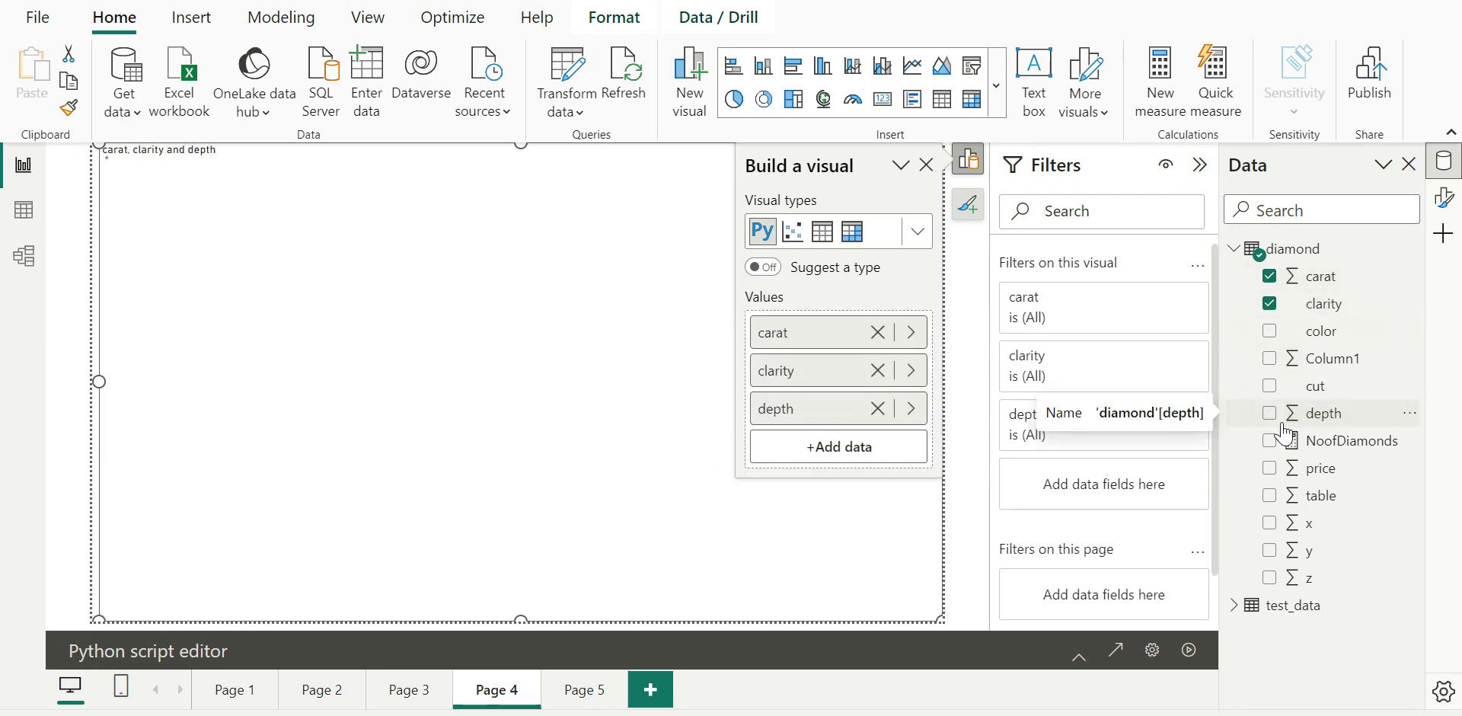
click(1270, 468)
click(1269, 522)
click(1270, 550)
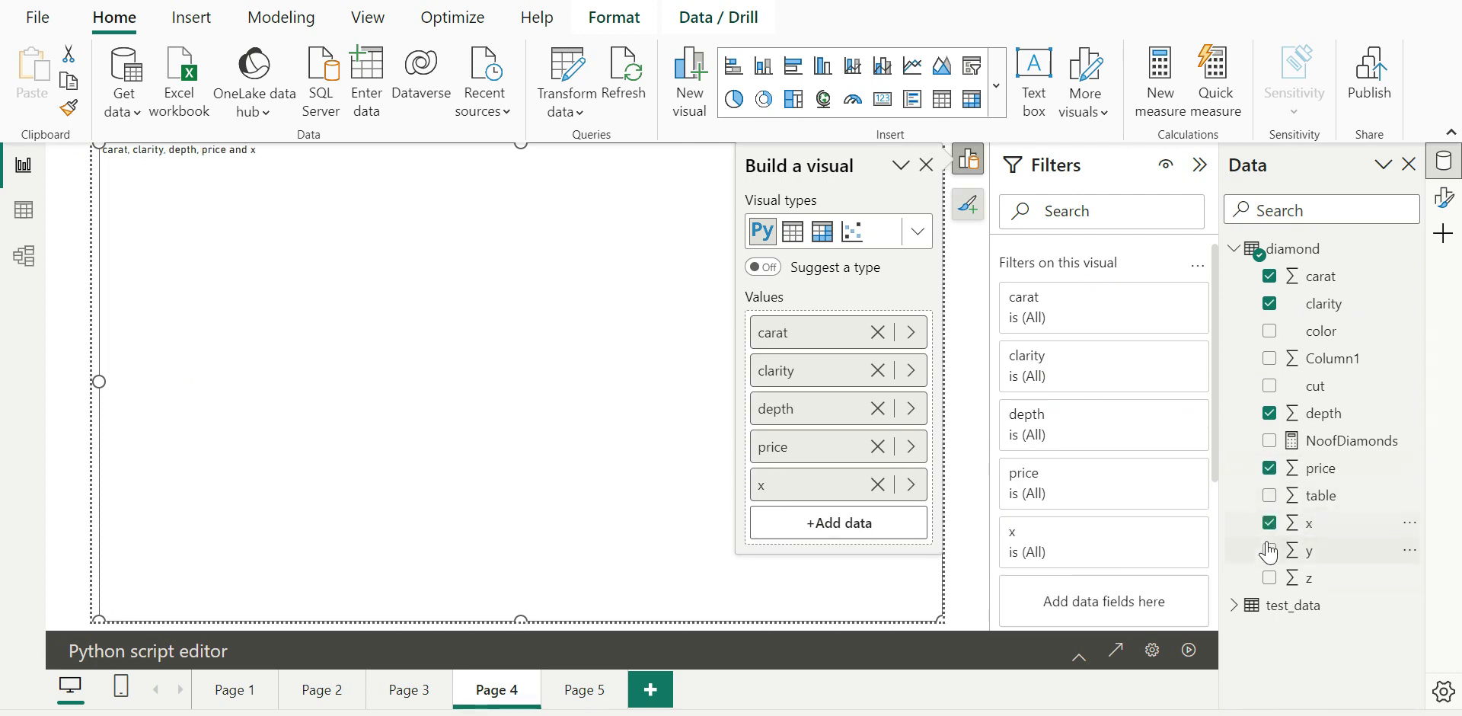
click(1269, 577)
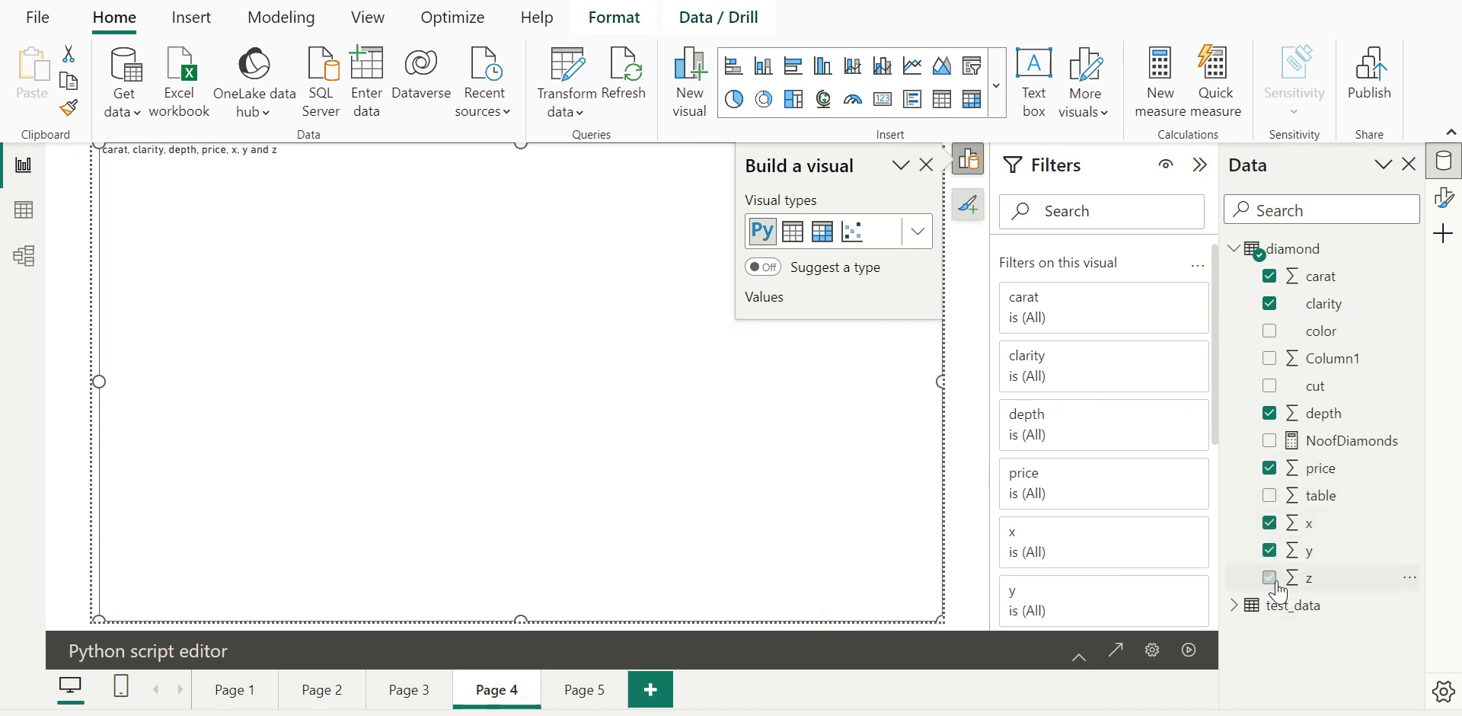
Paste the seaborn pairplot script into the script editor and delete the blank lines before and between its statements.
click(1078, 658)
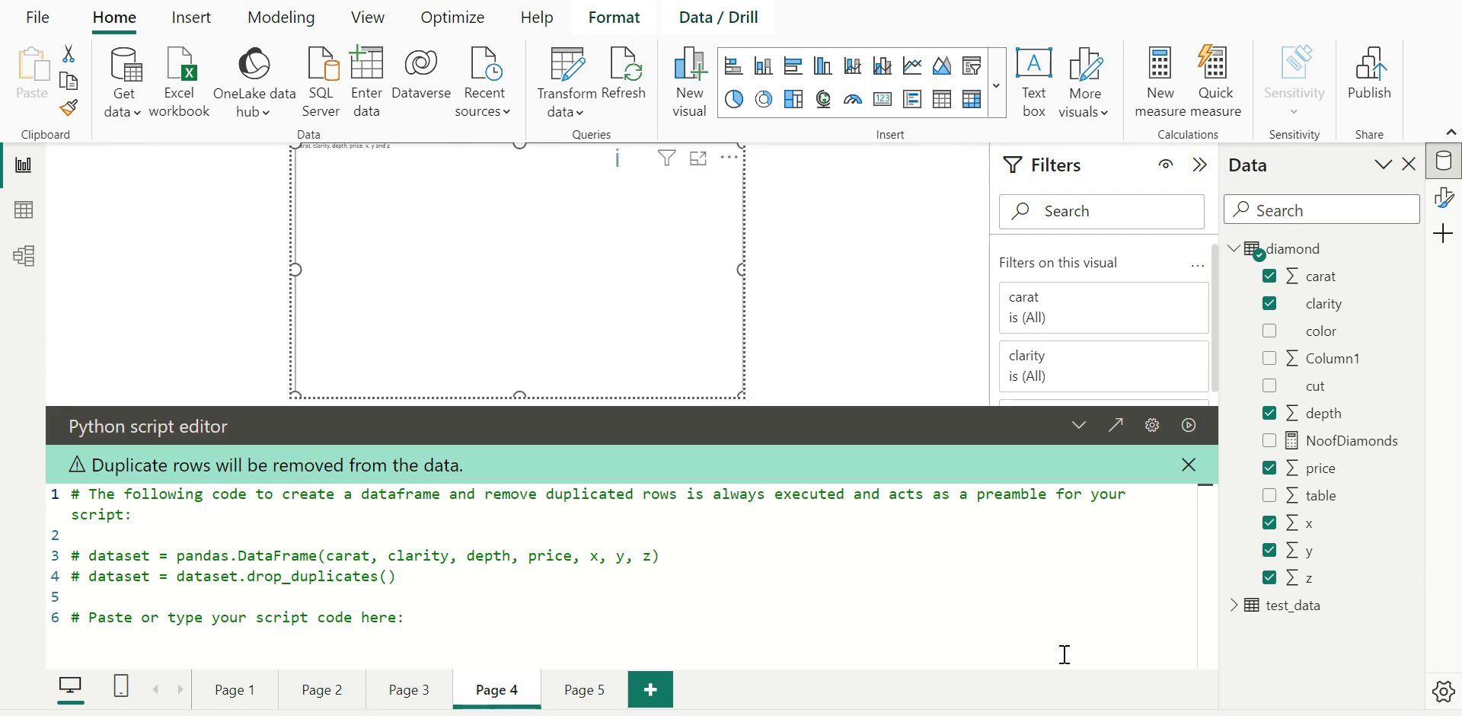
click(254, 631)
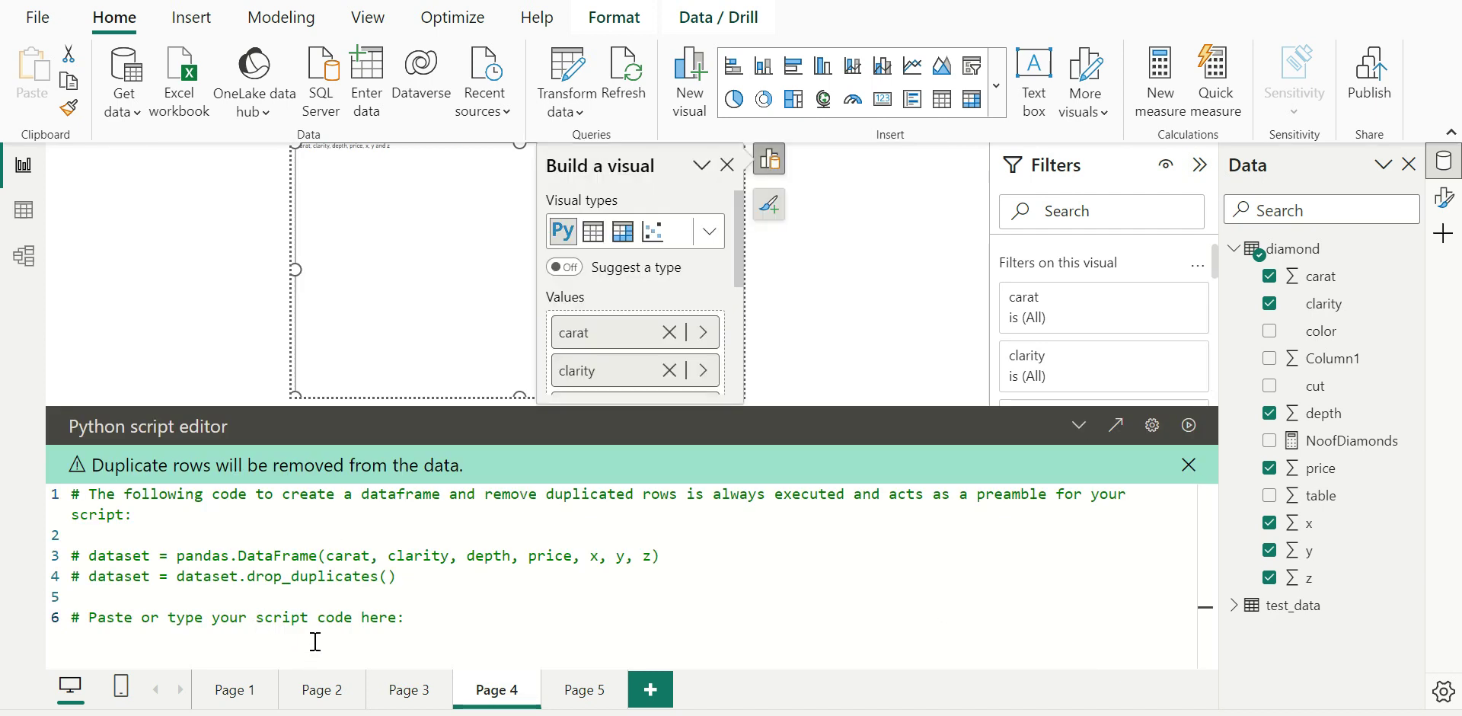
key(Return)
key(ctrl+v)
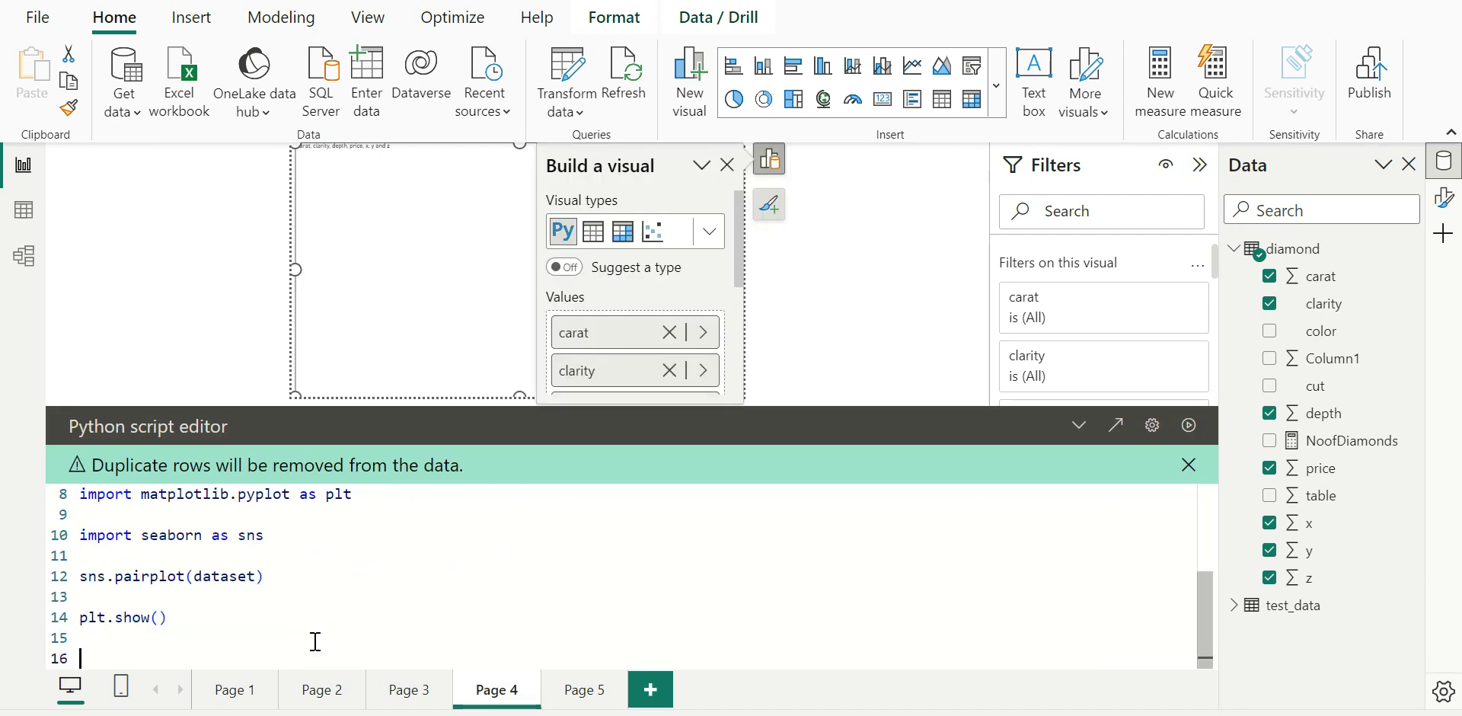
click(113, 518)
key(Delete)
click(99, 555)
key(Delete)
click(118, 598)
key(Delete)
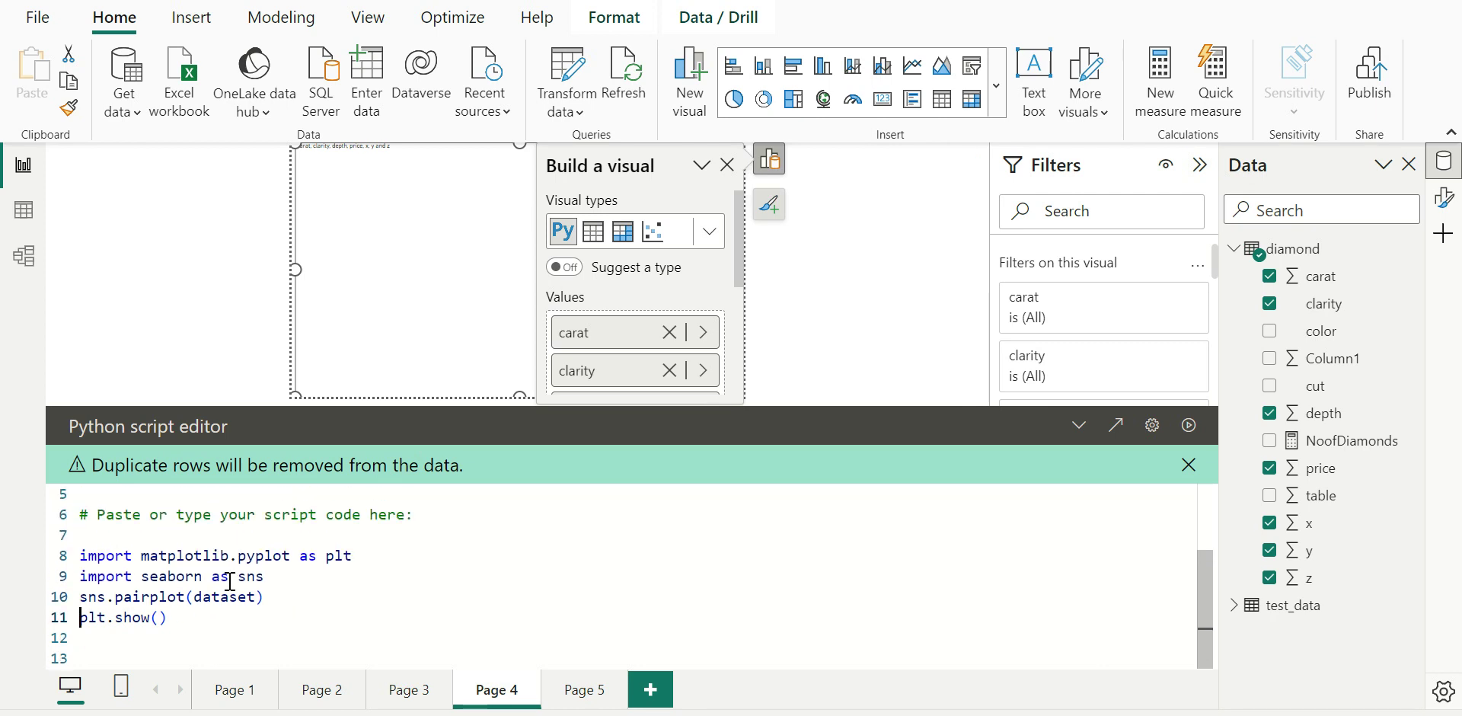
click(113, 520)
key(Delete)
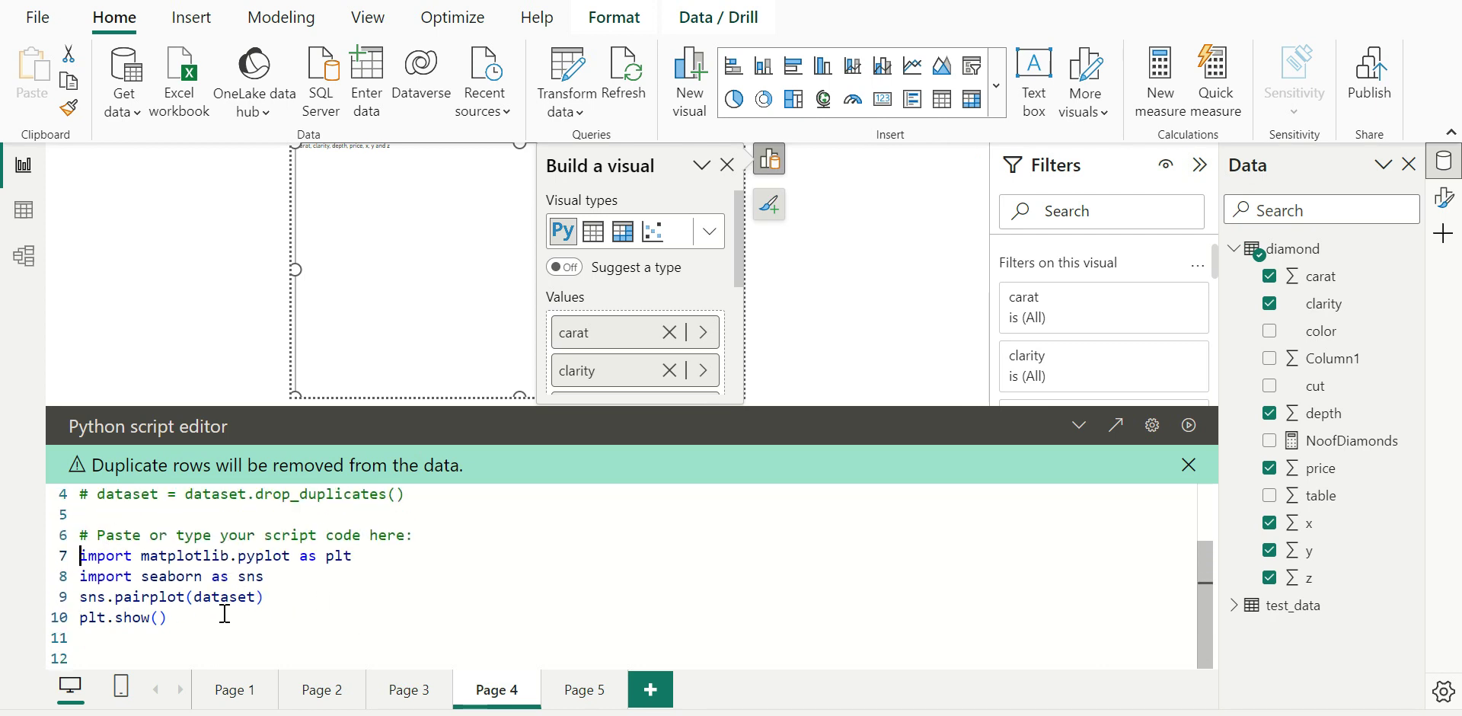
Review the pairplot script from its preamble to plt.show() and run it.
scroll(242, 609, up, 3)
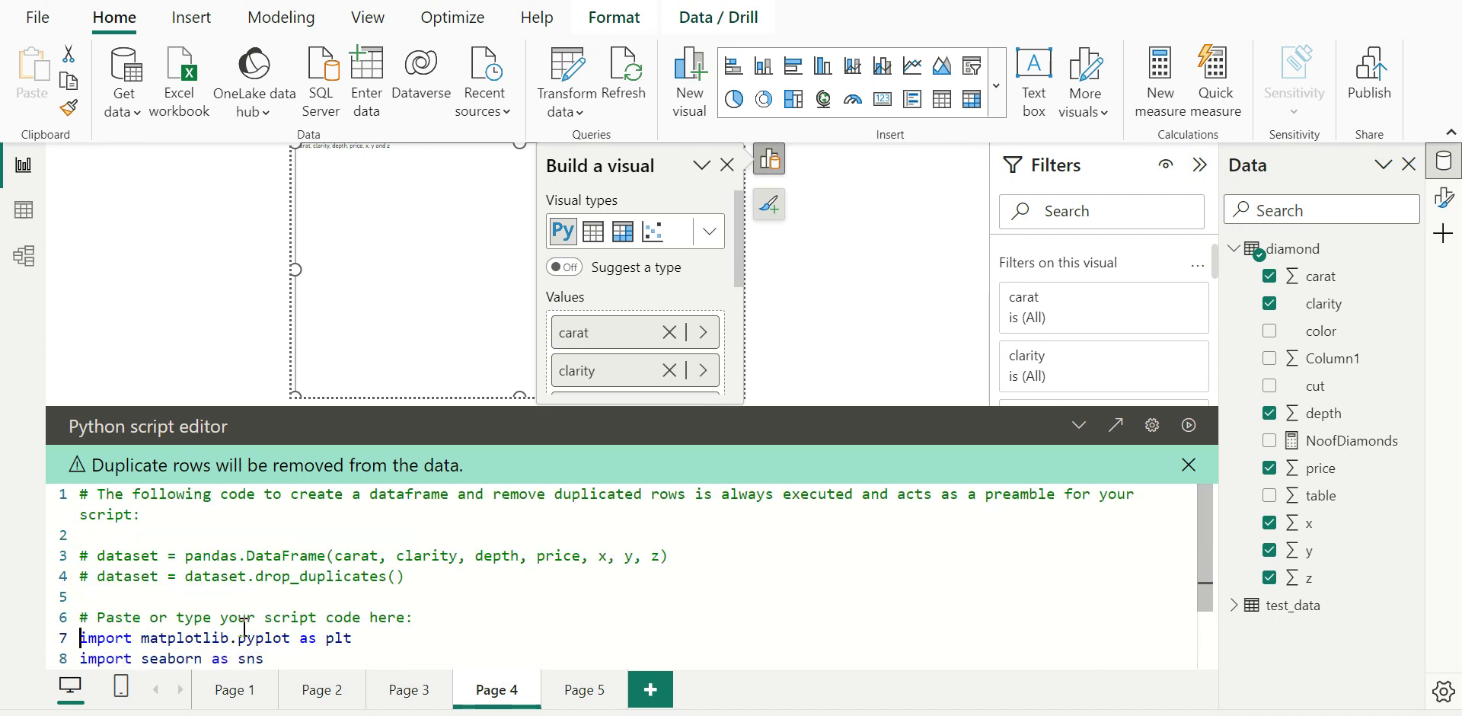
scroll(244, 611, down, 3)
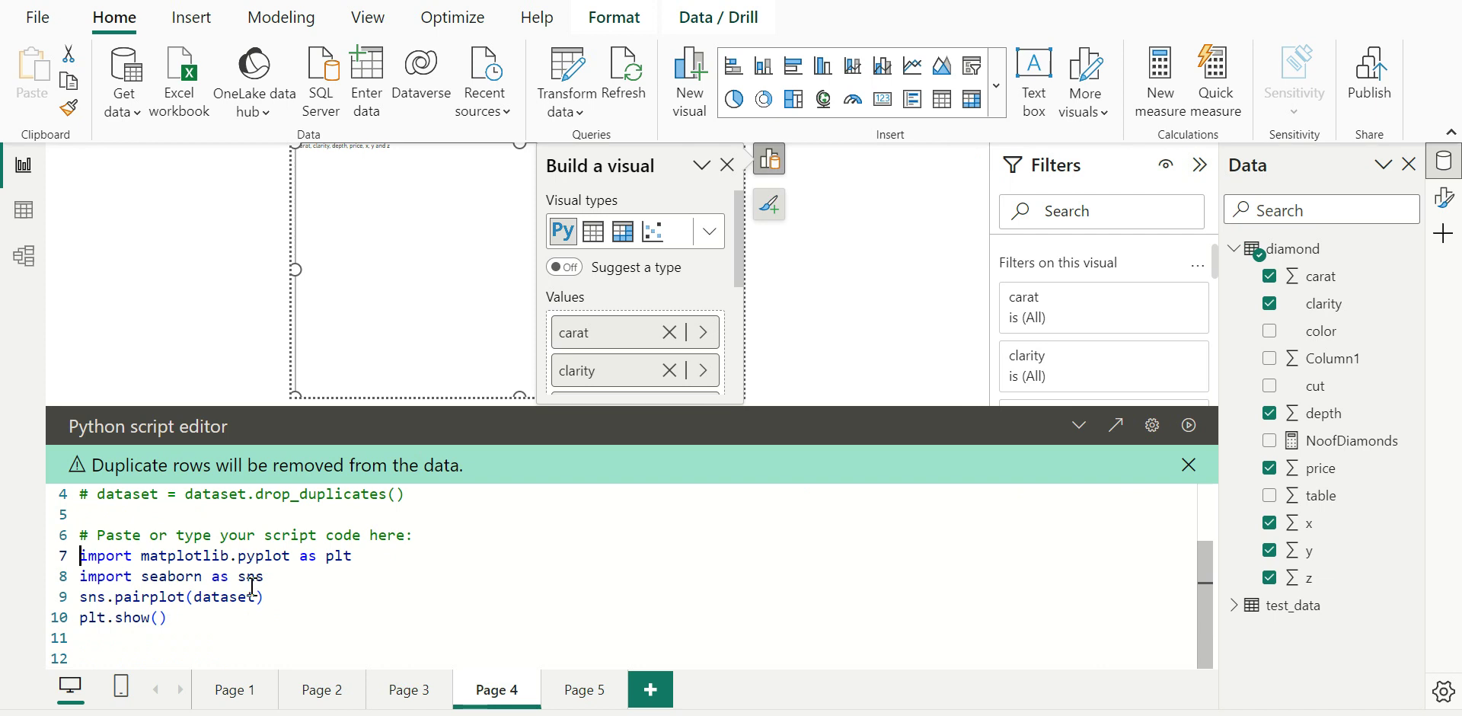
drag(354, 557, 78, 555)
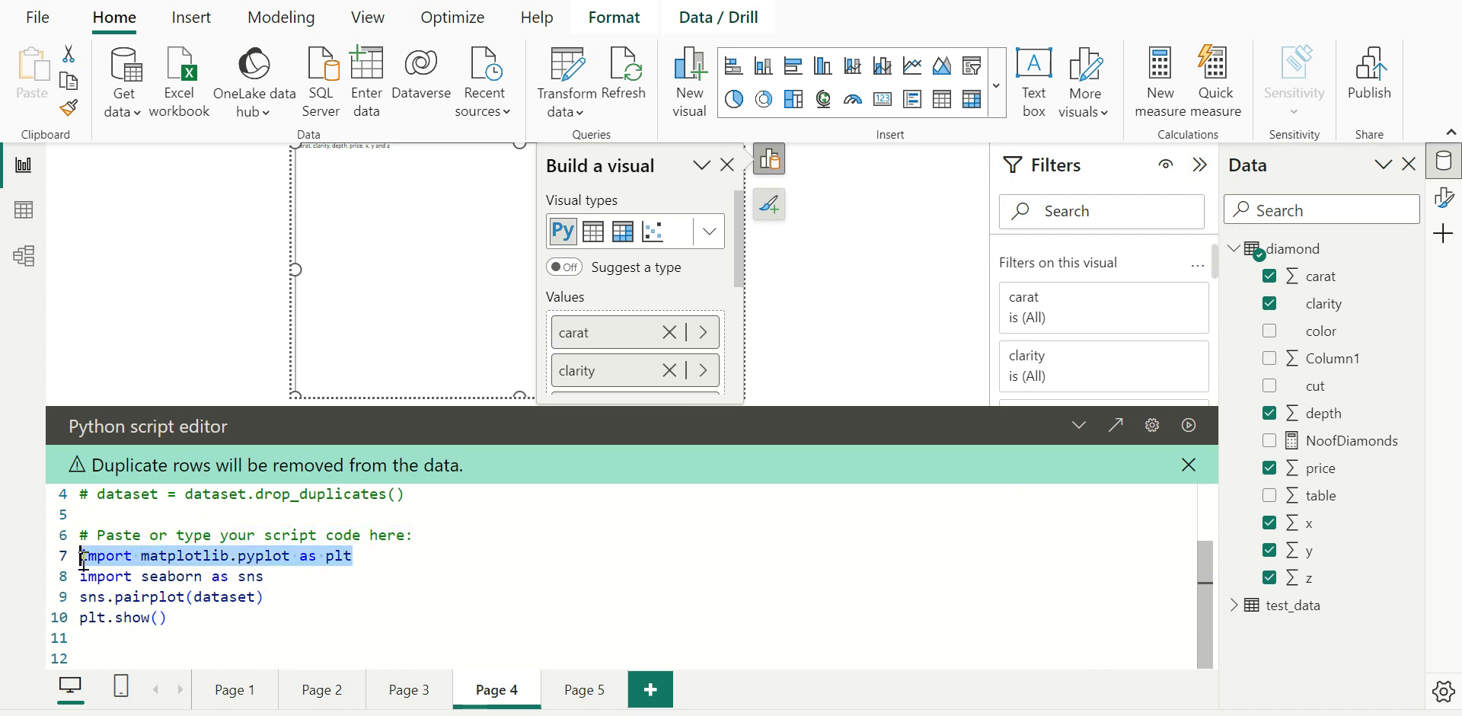
click(185, 618)
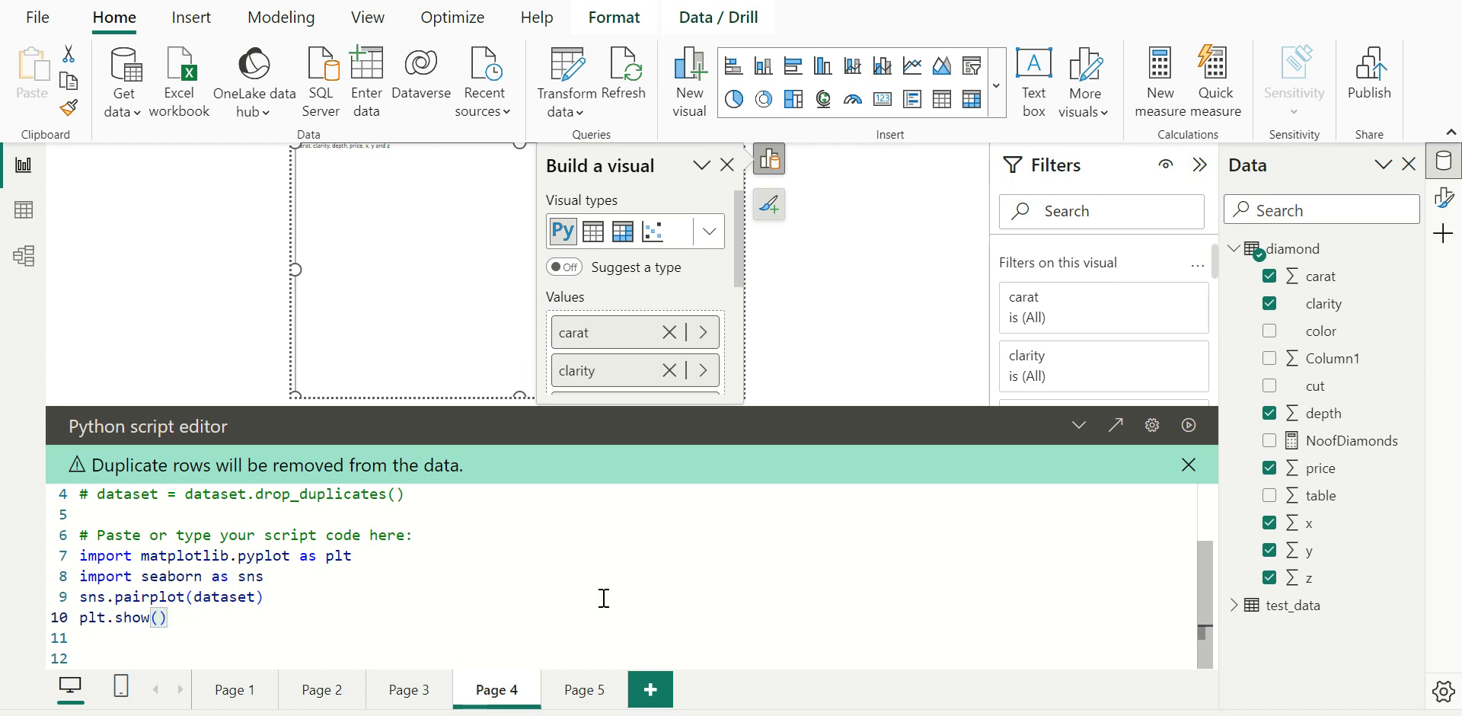
click(1189, 426)
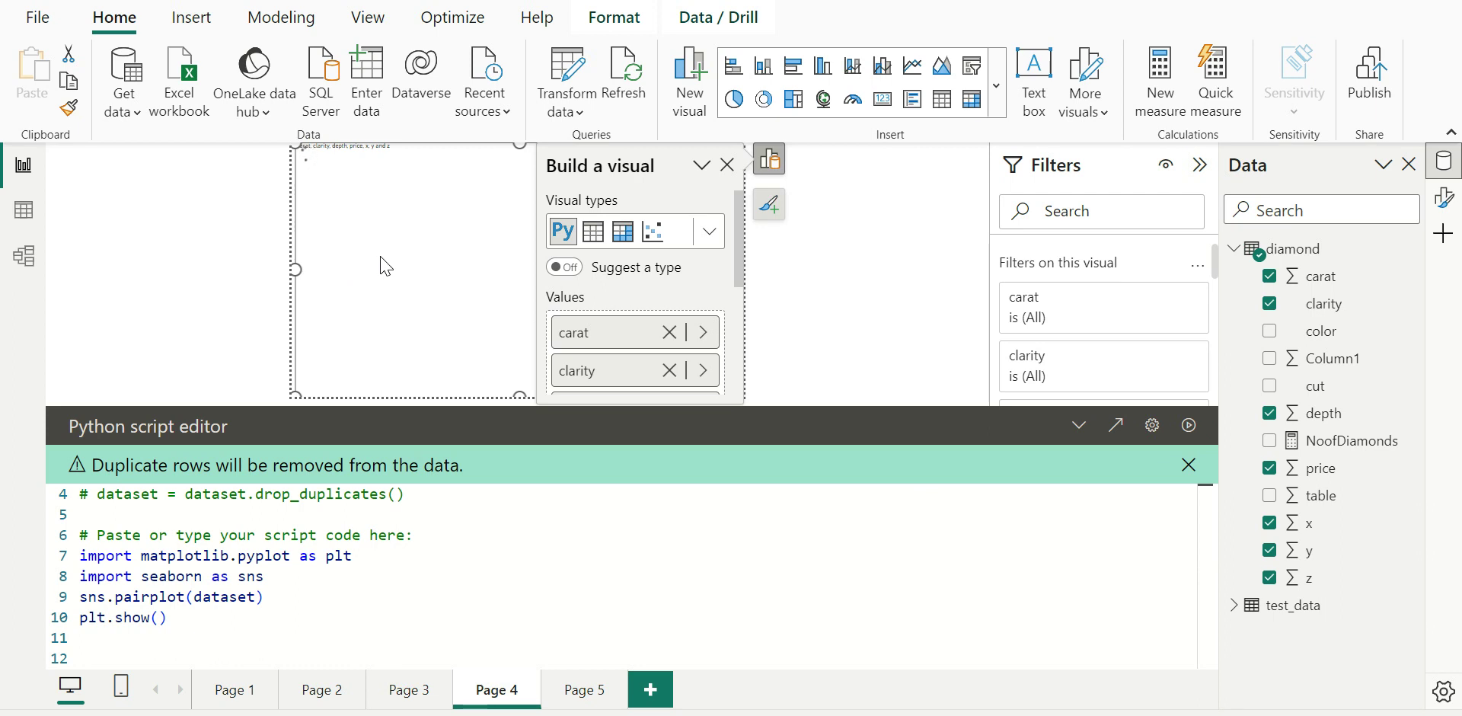
Collapse the Python script editor and show the pair plot in focus mode.
click(757, 164)
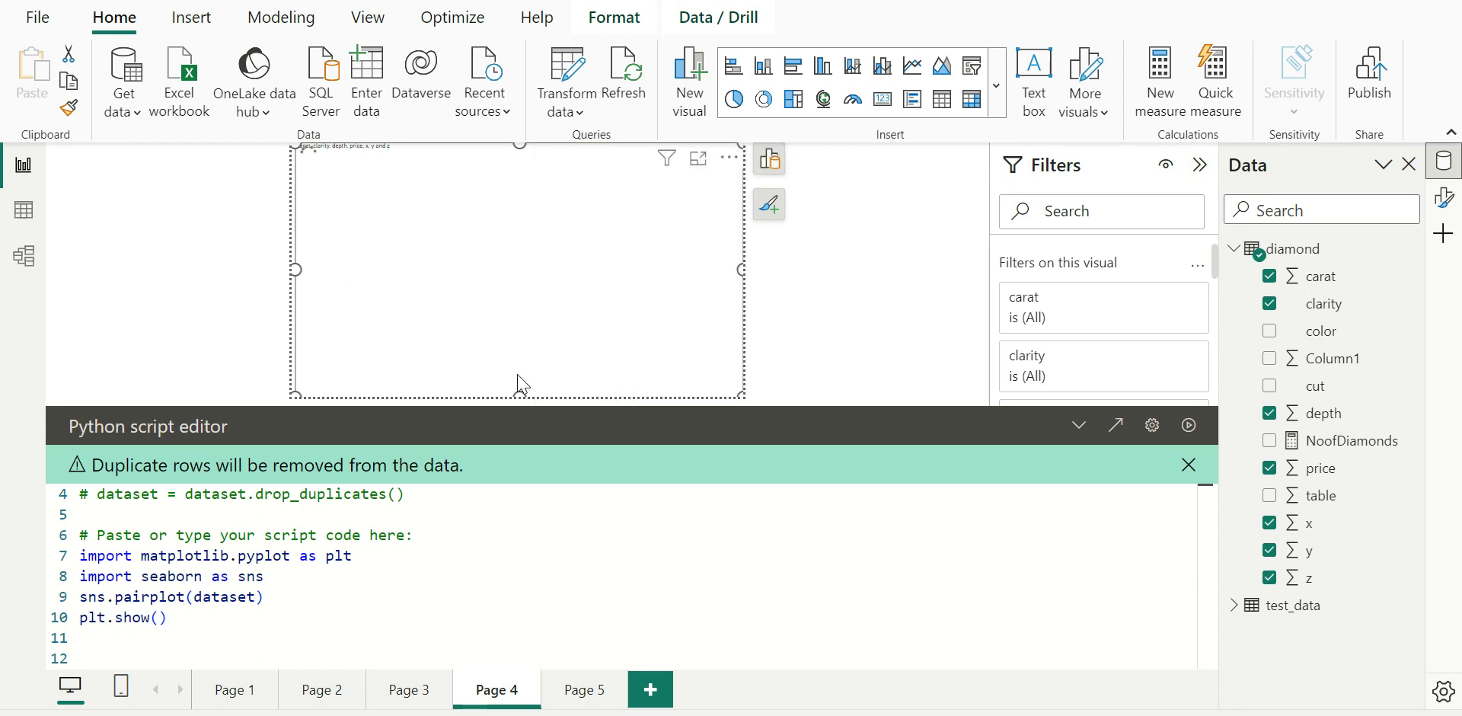
scroll(489, 614, up, 1)
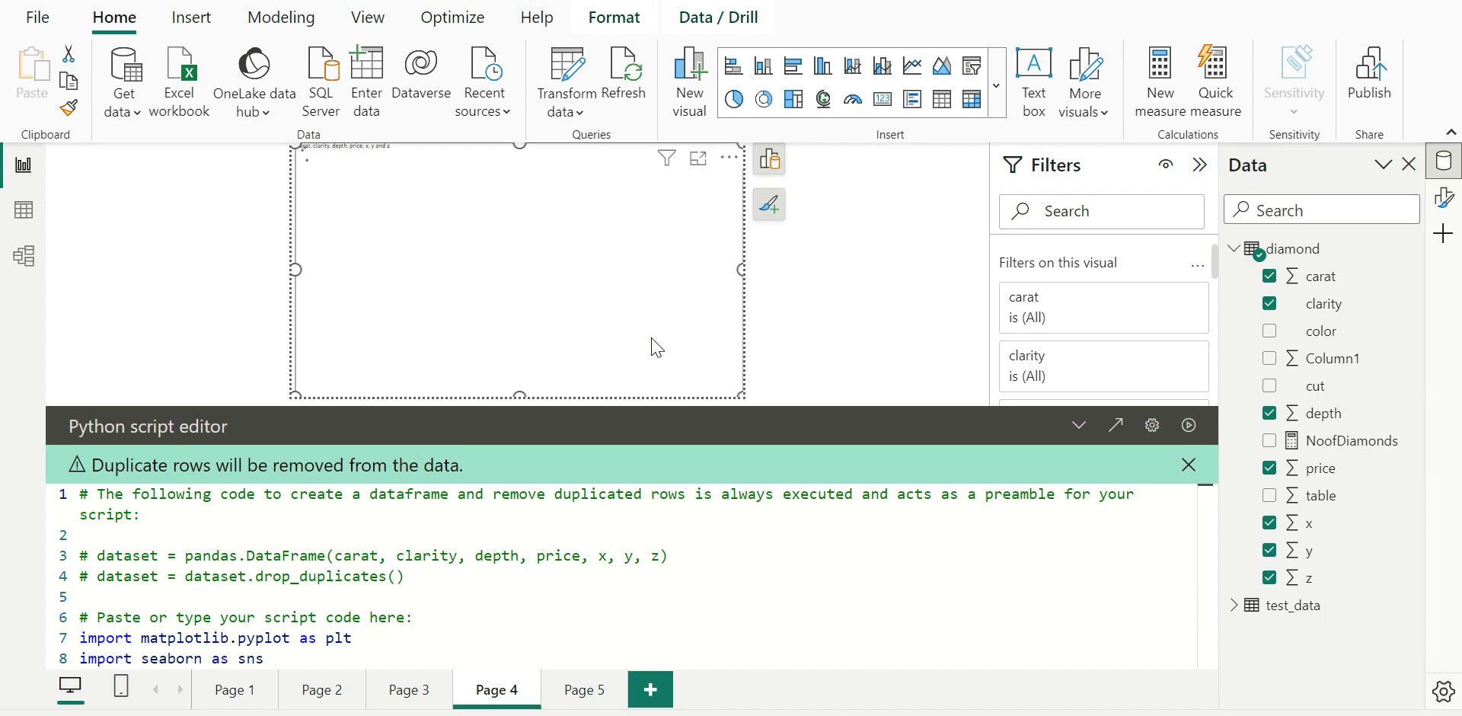
click(1078, 425)
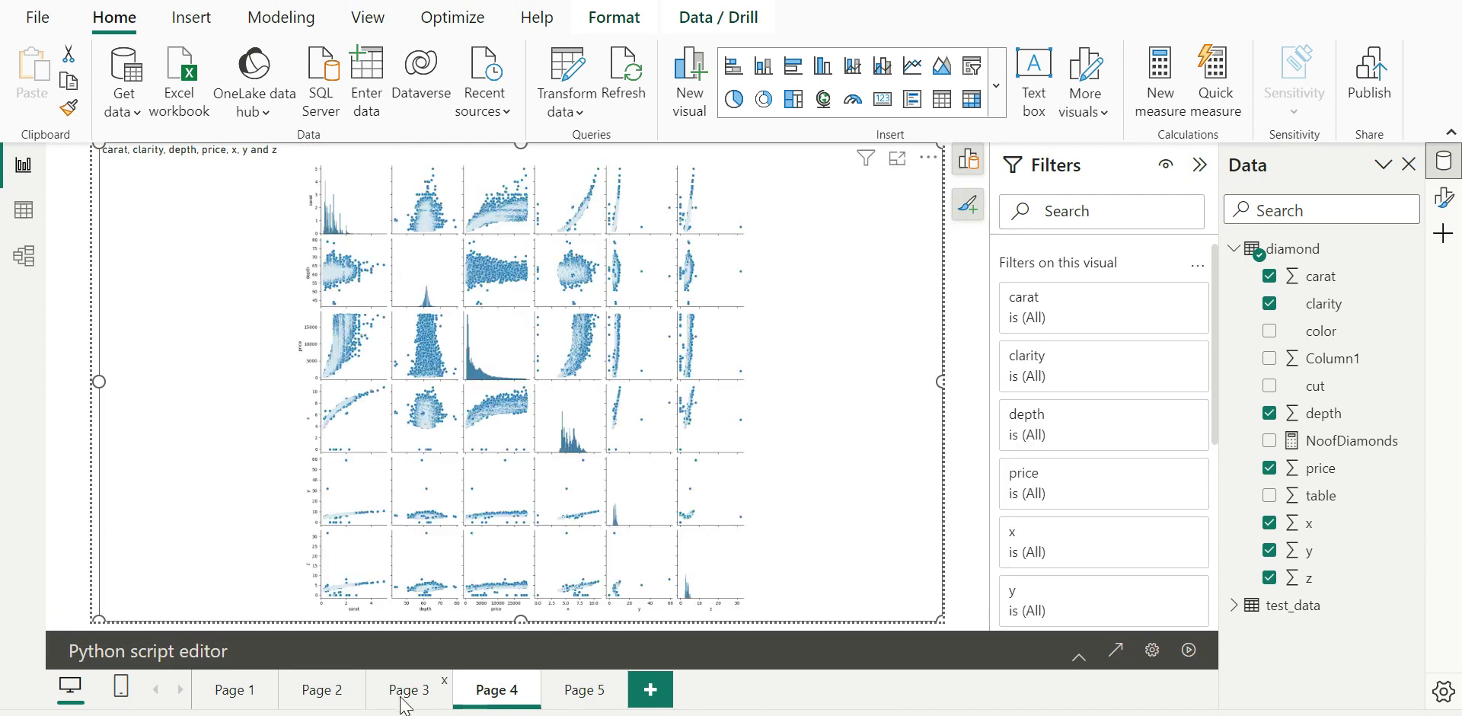
click(898, 157)
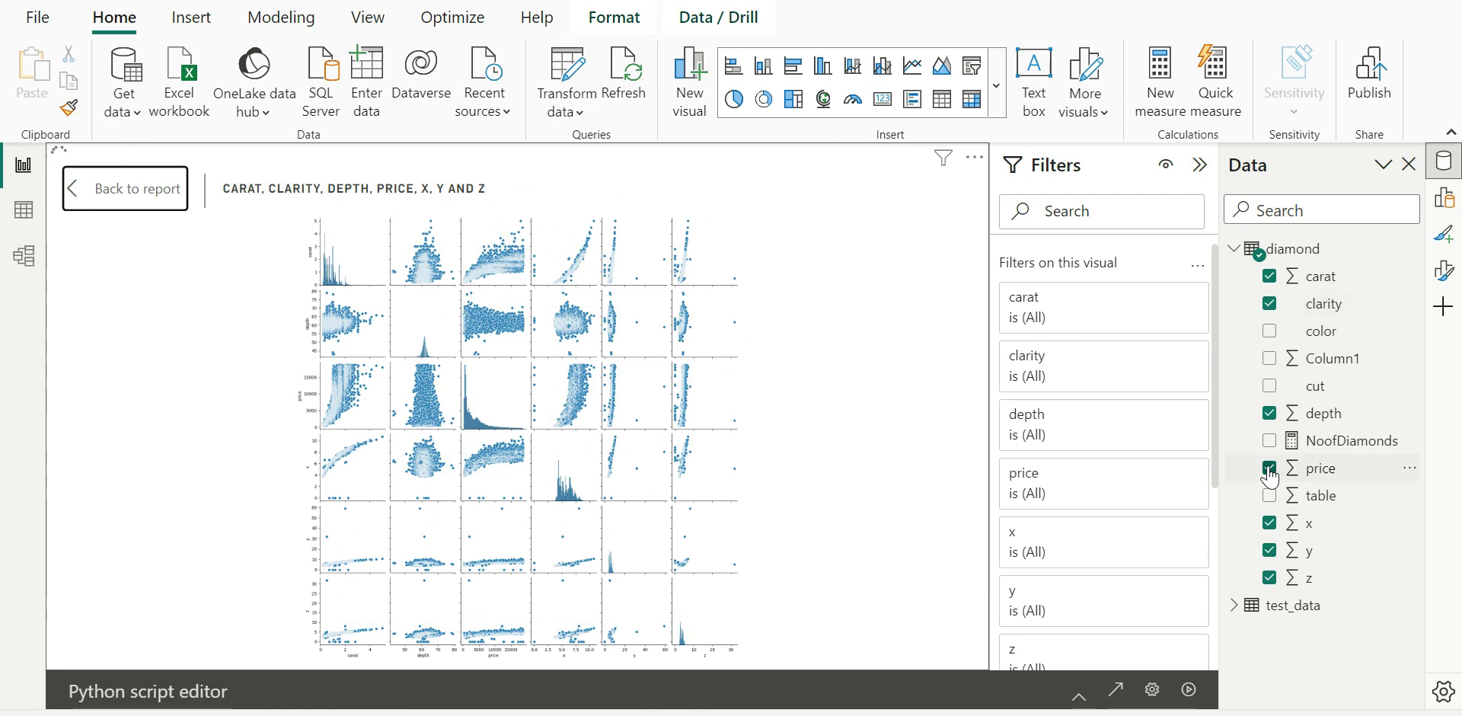
Remove the fields x, y and z from the pair plot, keeping carat, clarity, depth and price.
click(1270, 520)
click(1269, 550)
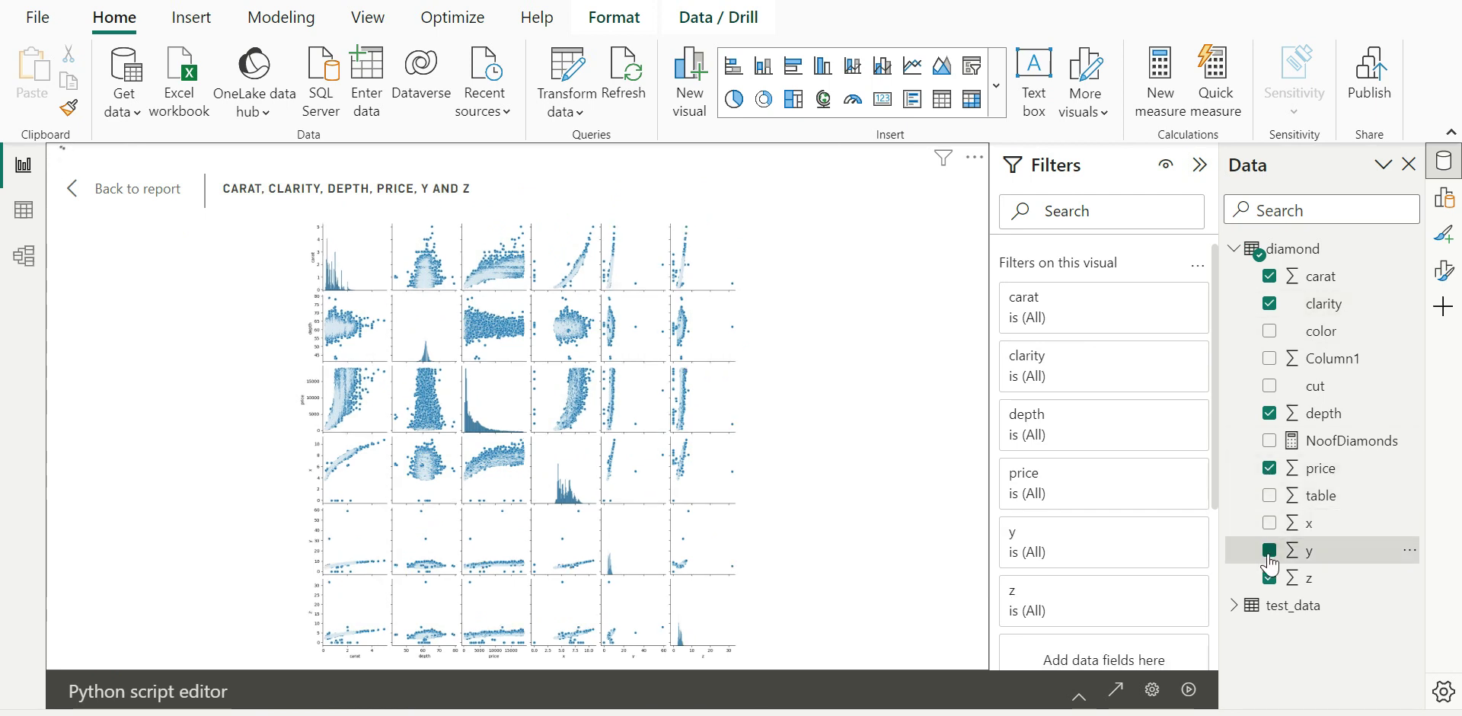
click(1269, 579)
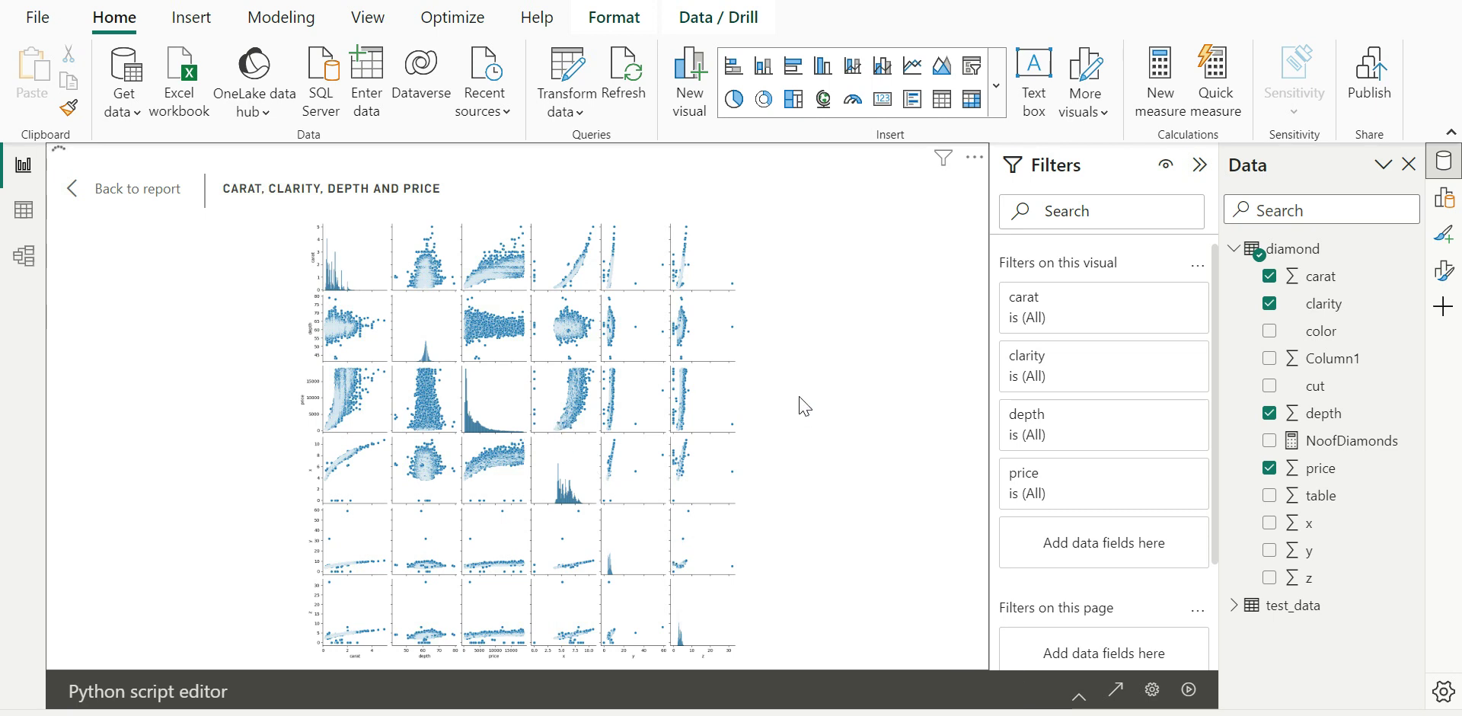
Review the pairplot script and its dataset preamble, examine the reduced pair plot, and return to the report.
click(1078, 696)
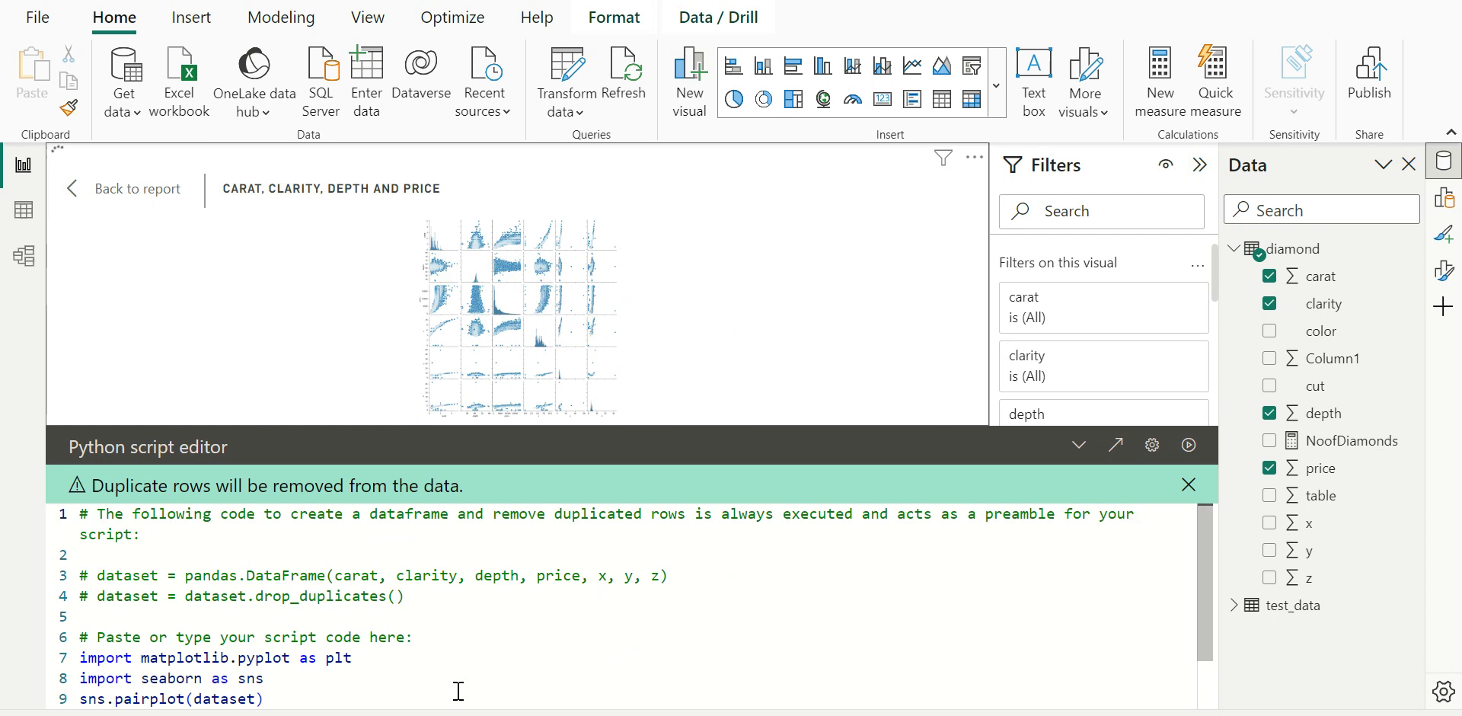
scroll(459, 690, down, 1)
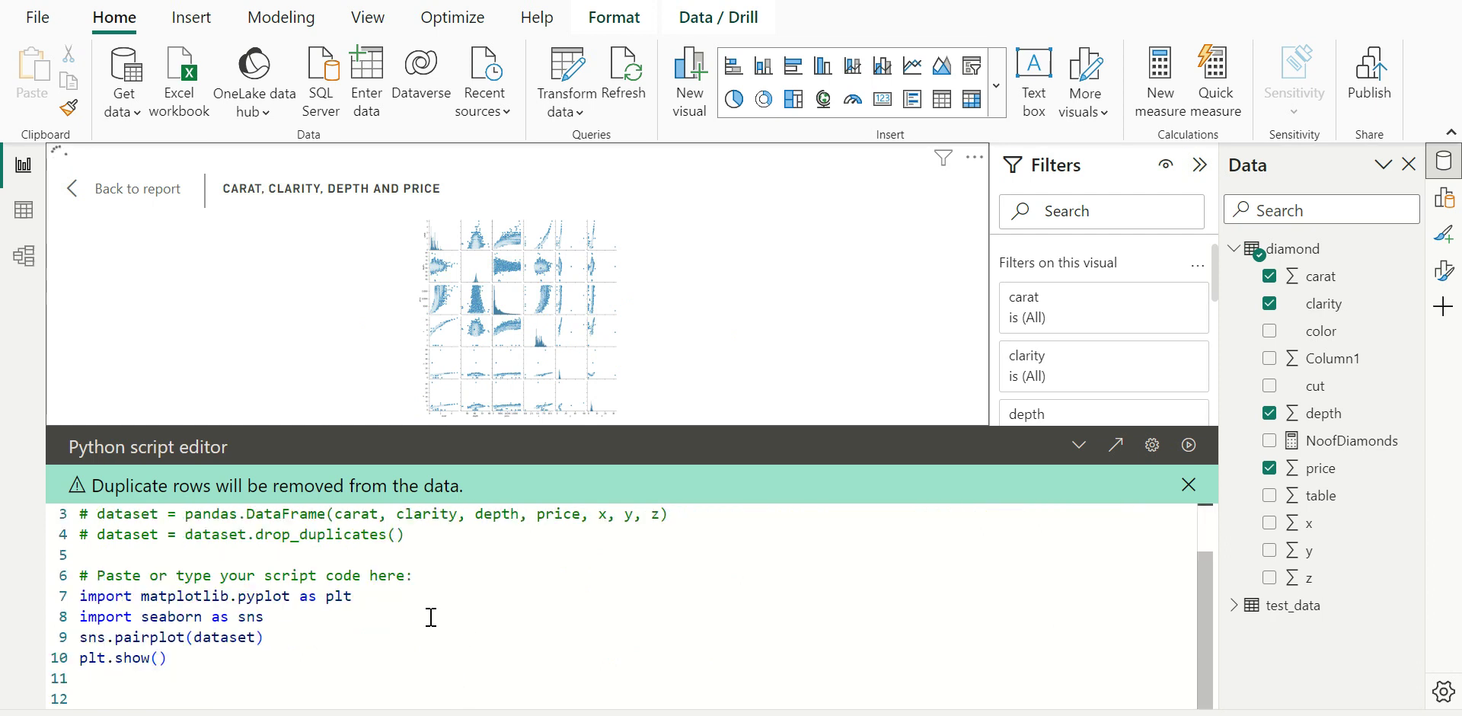
scroll(431, 617, up, 1)
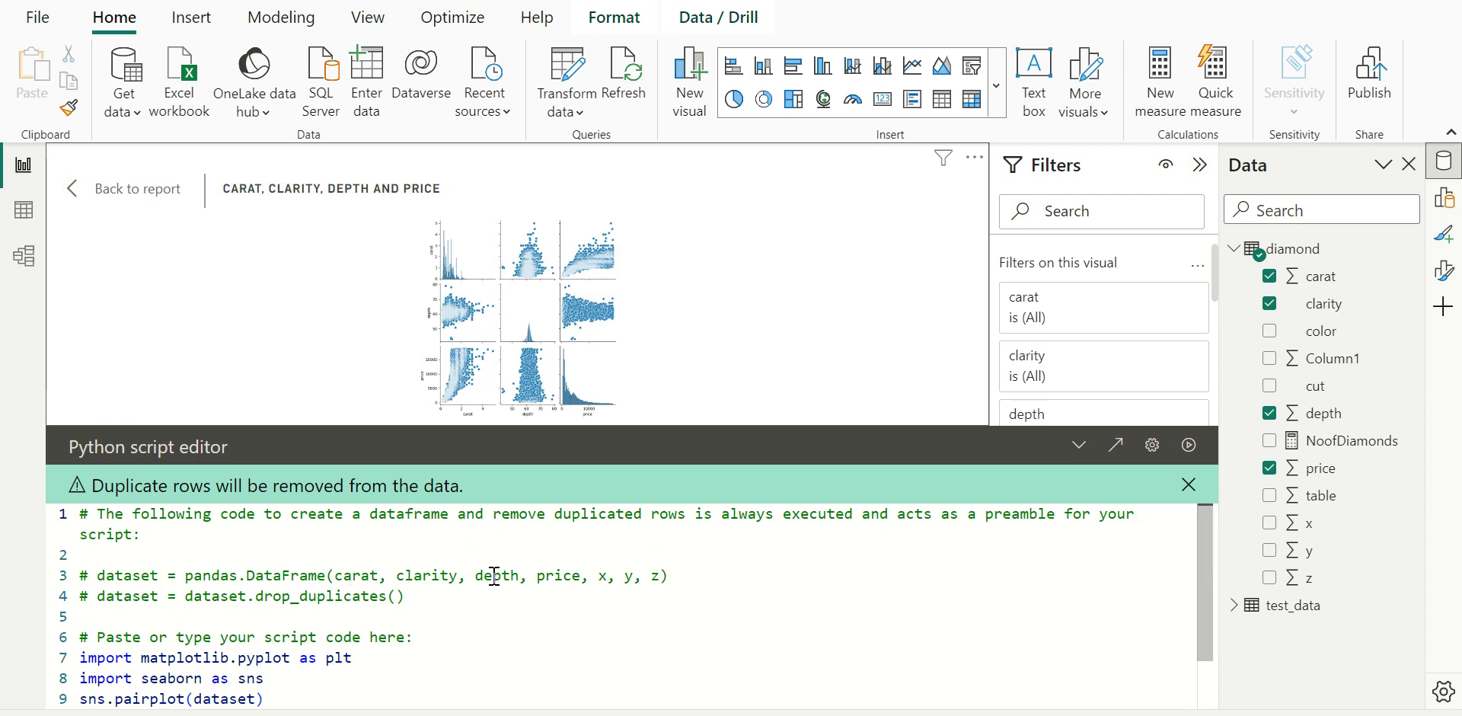
click(1078, 444)
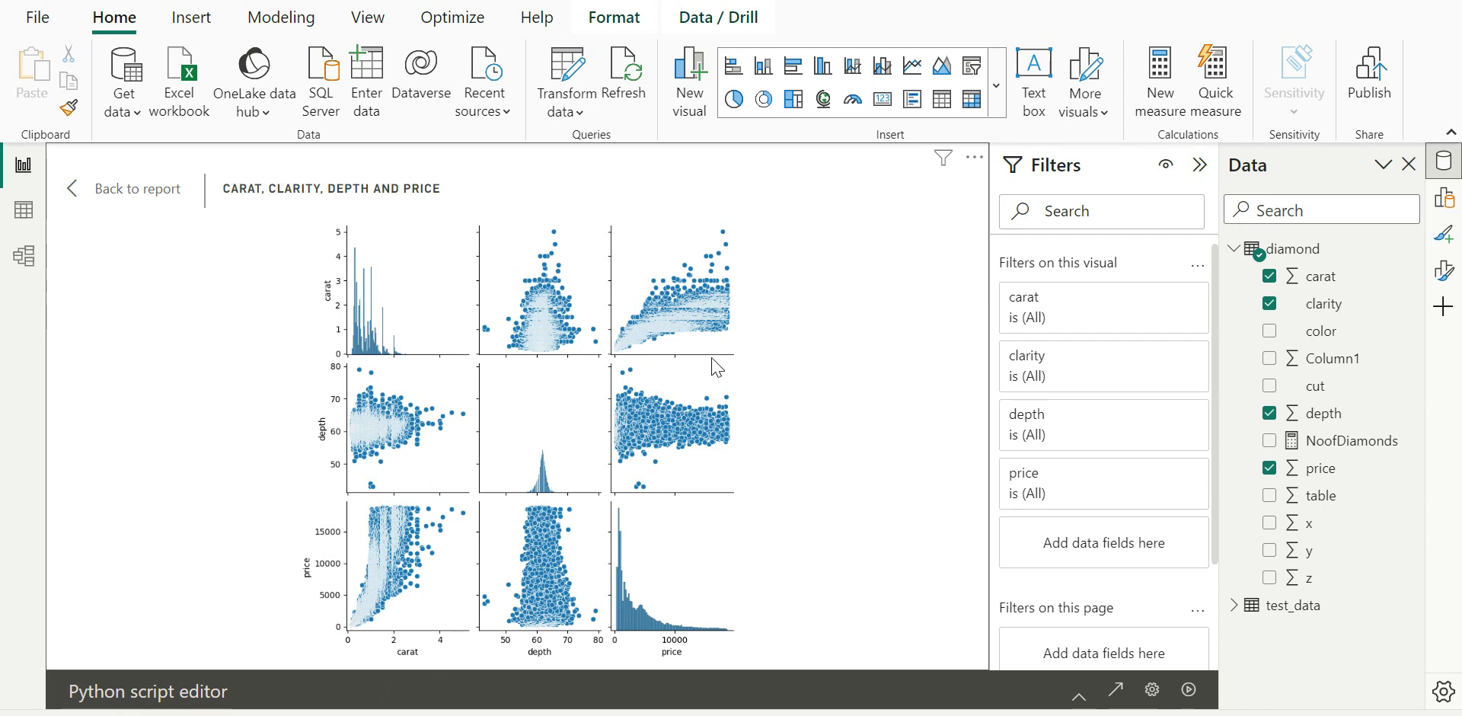
click(144, 194)
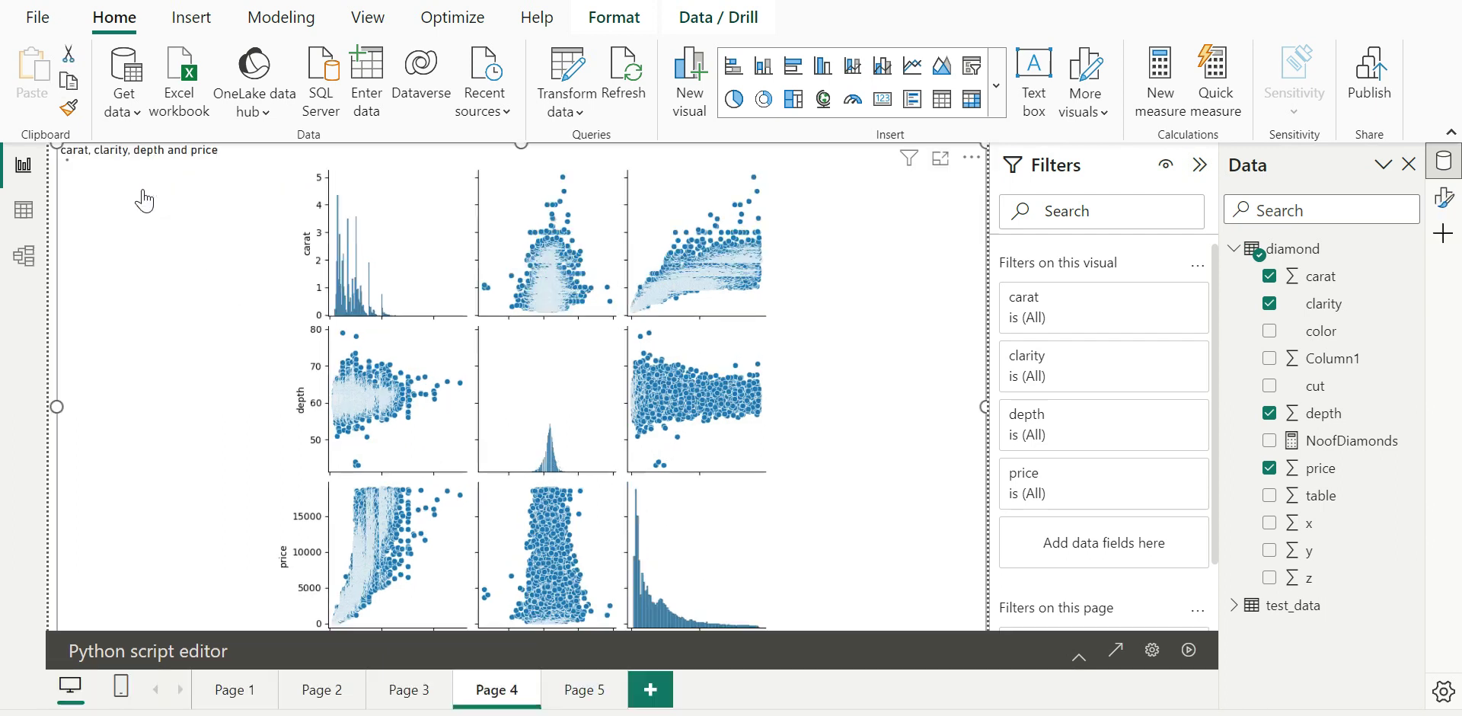
On Page 3, move the carat histogram next to the scatter plot, aligned above the box plot.
click(404, 690)
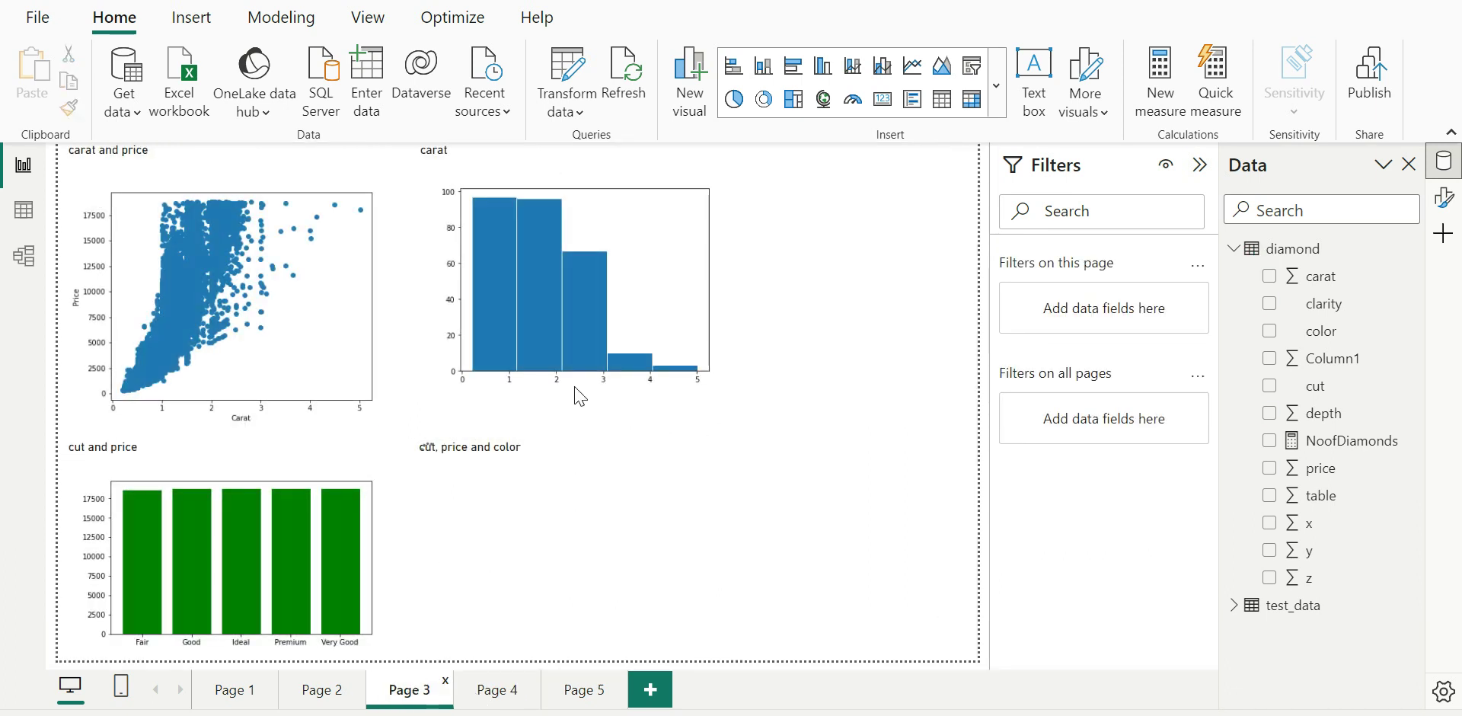
click(488, 465)
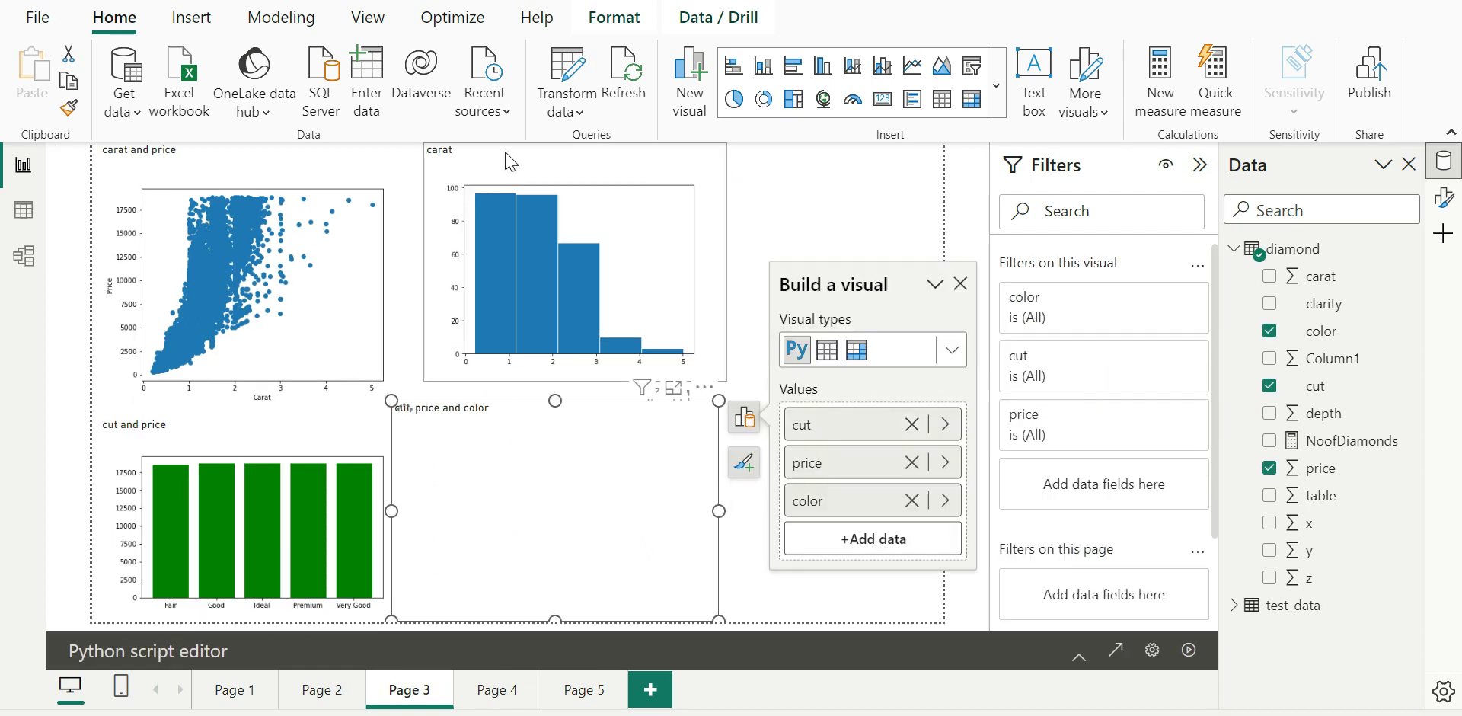
drag(488, 169, 456, 182)
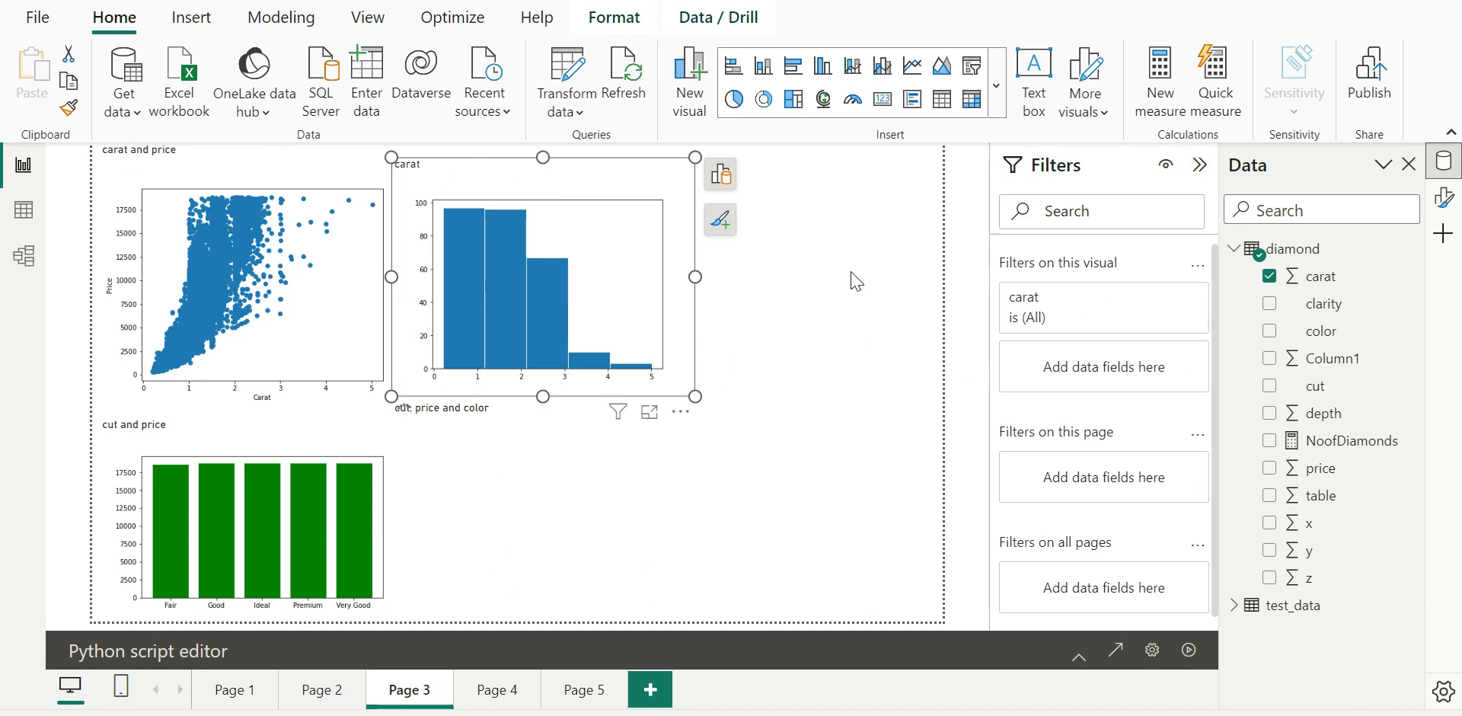
click(794, 298)
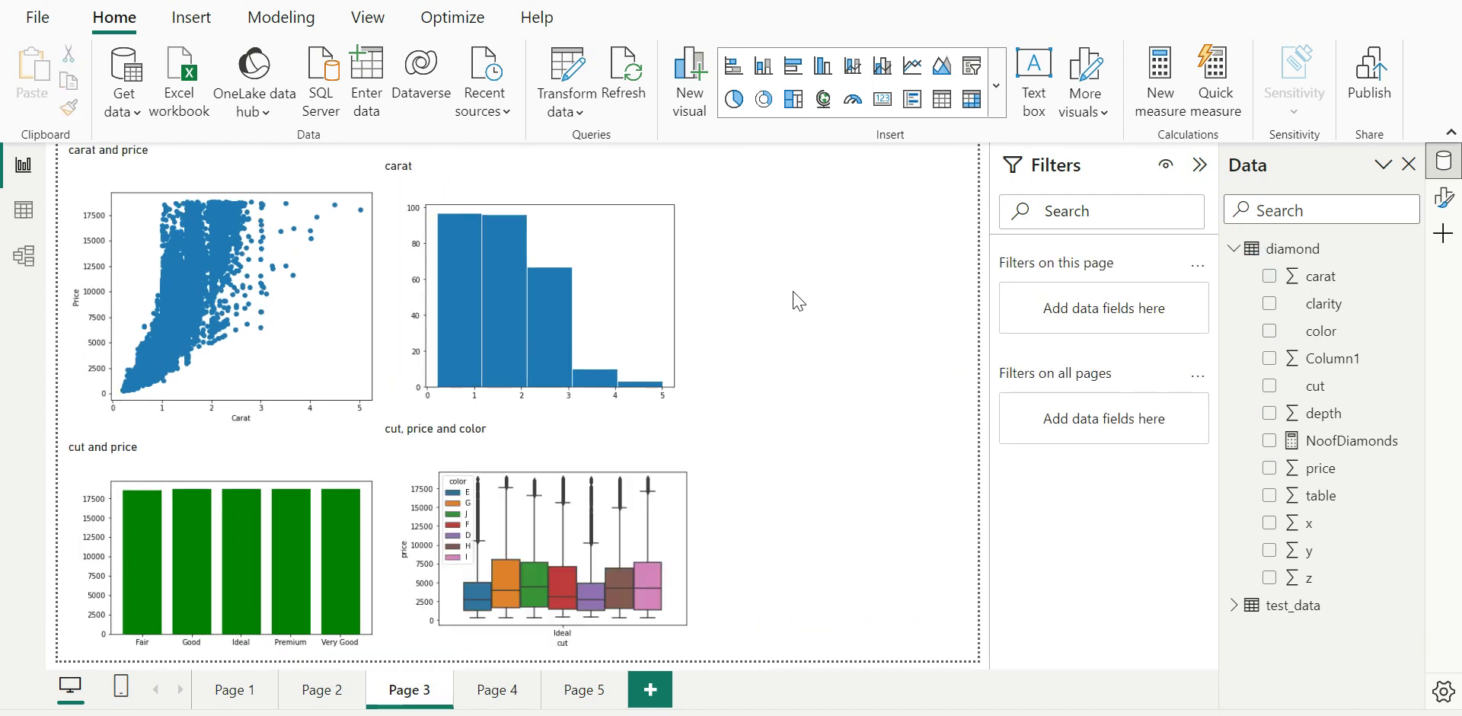
In the box plot's script, comment out the "Ideal"-only sns.boxplot line, uncomment the one covering all cuts, run it and collapse the editor.
click(691, 452)
click(1064, 652)
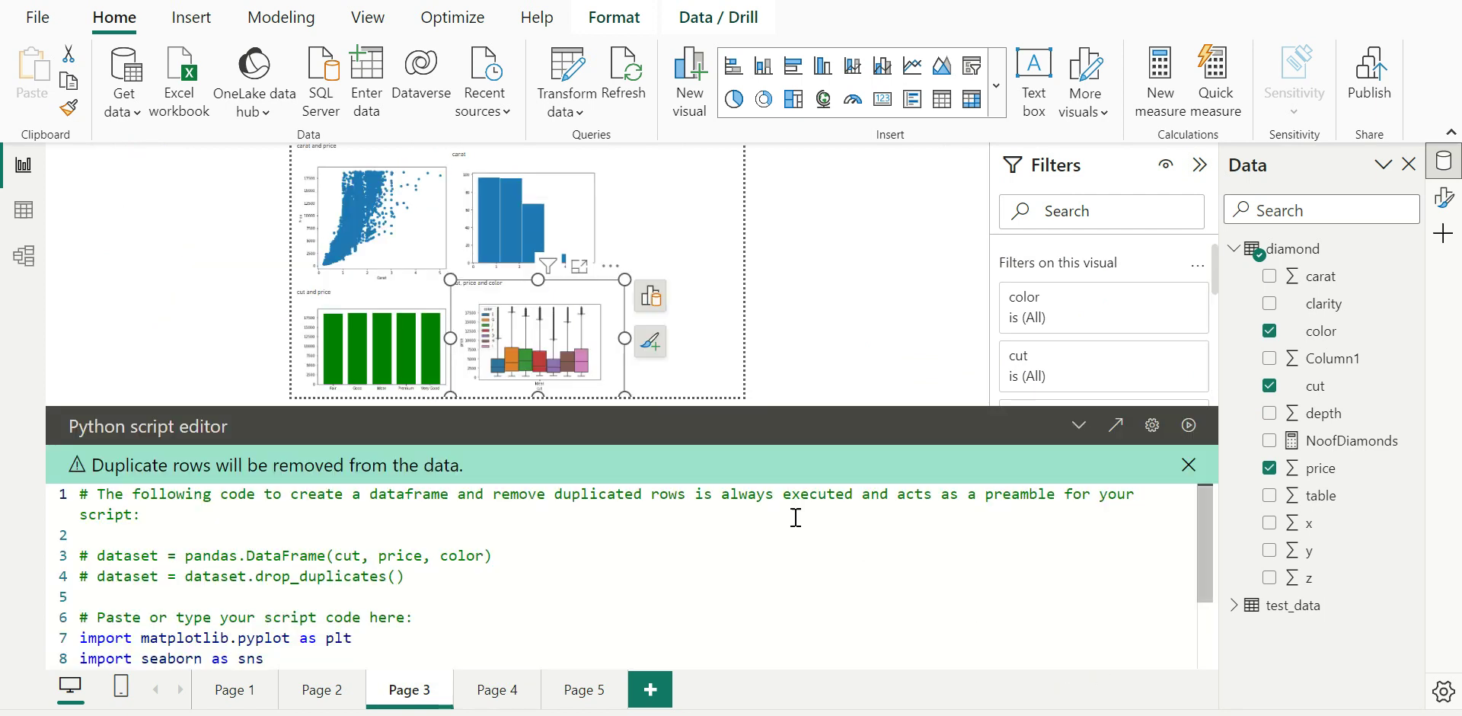
scroll(456, 583, down, 2)
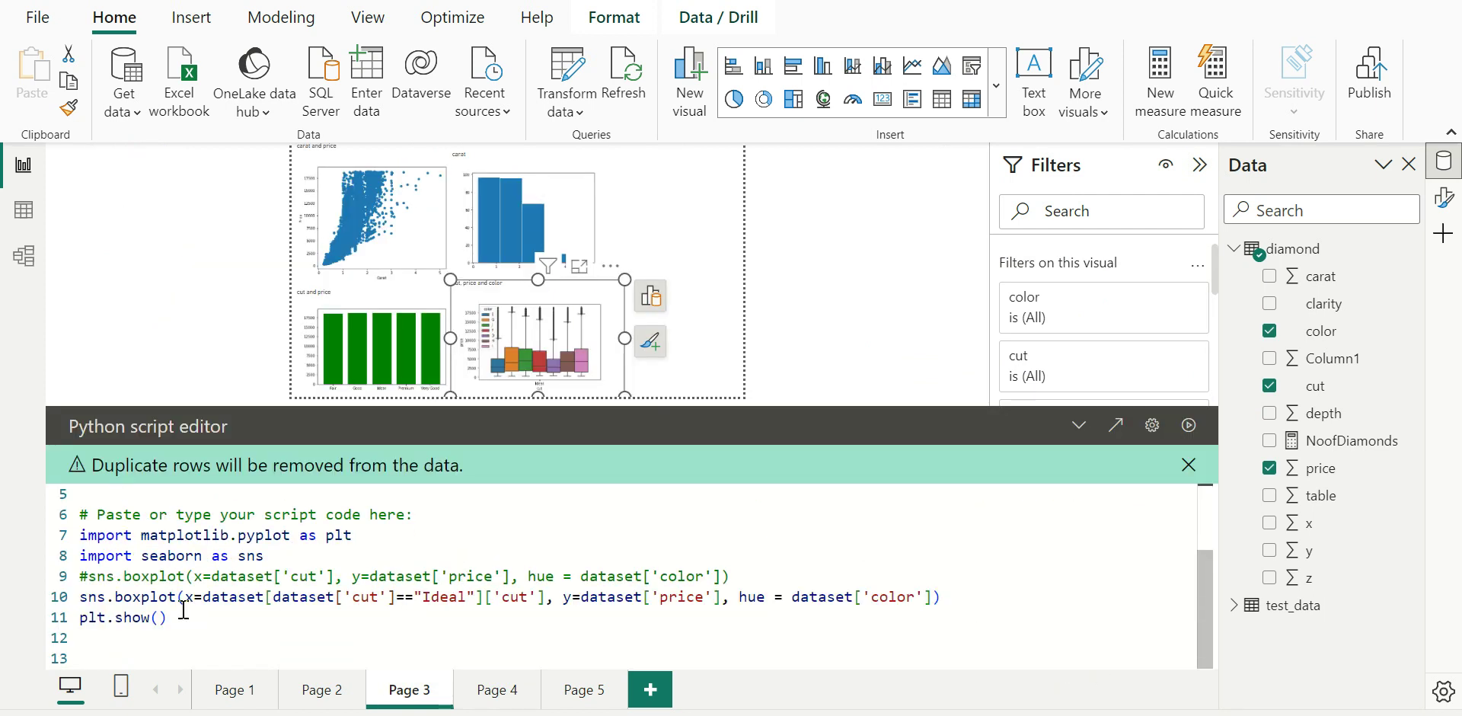
click(81, 598)
text(#)
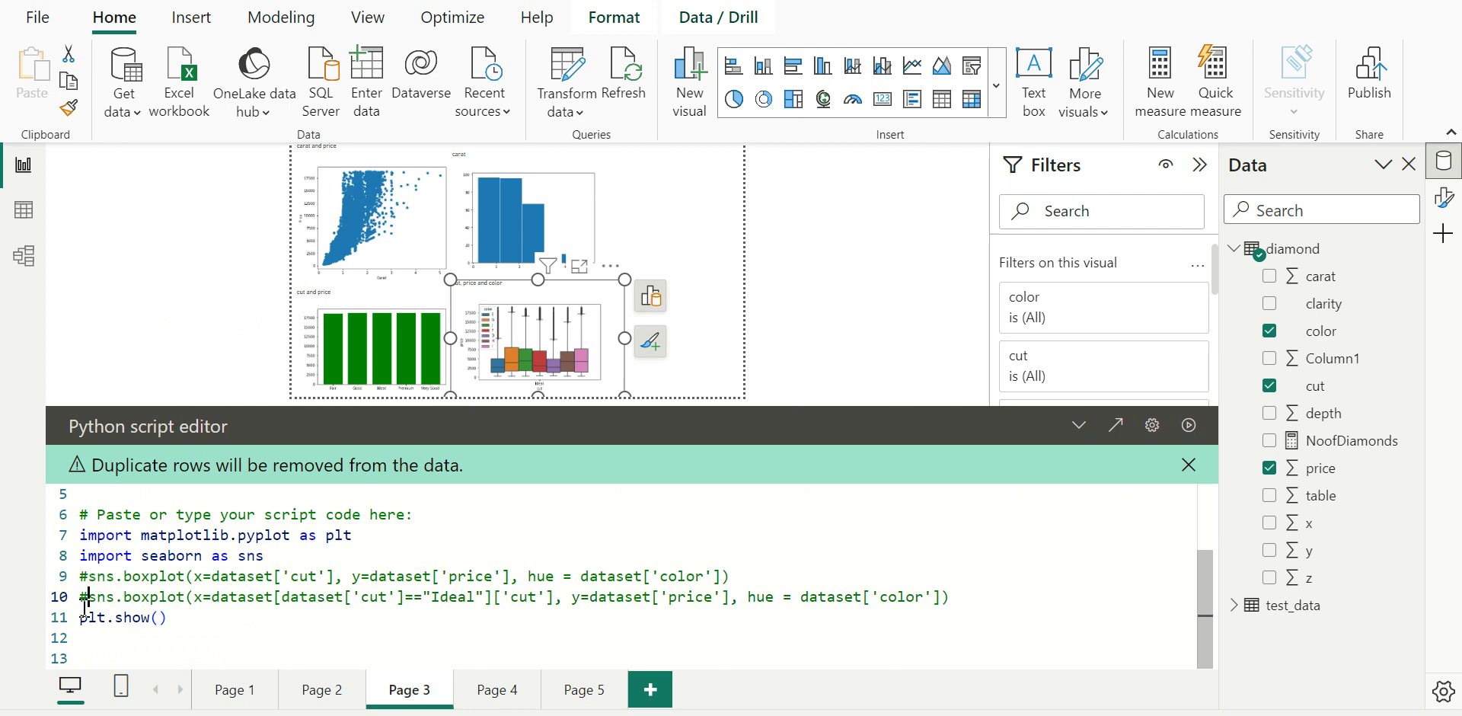
click(85, 575)
key(BackSpace)
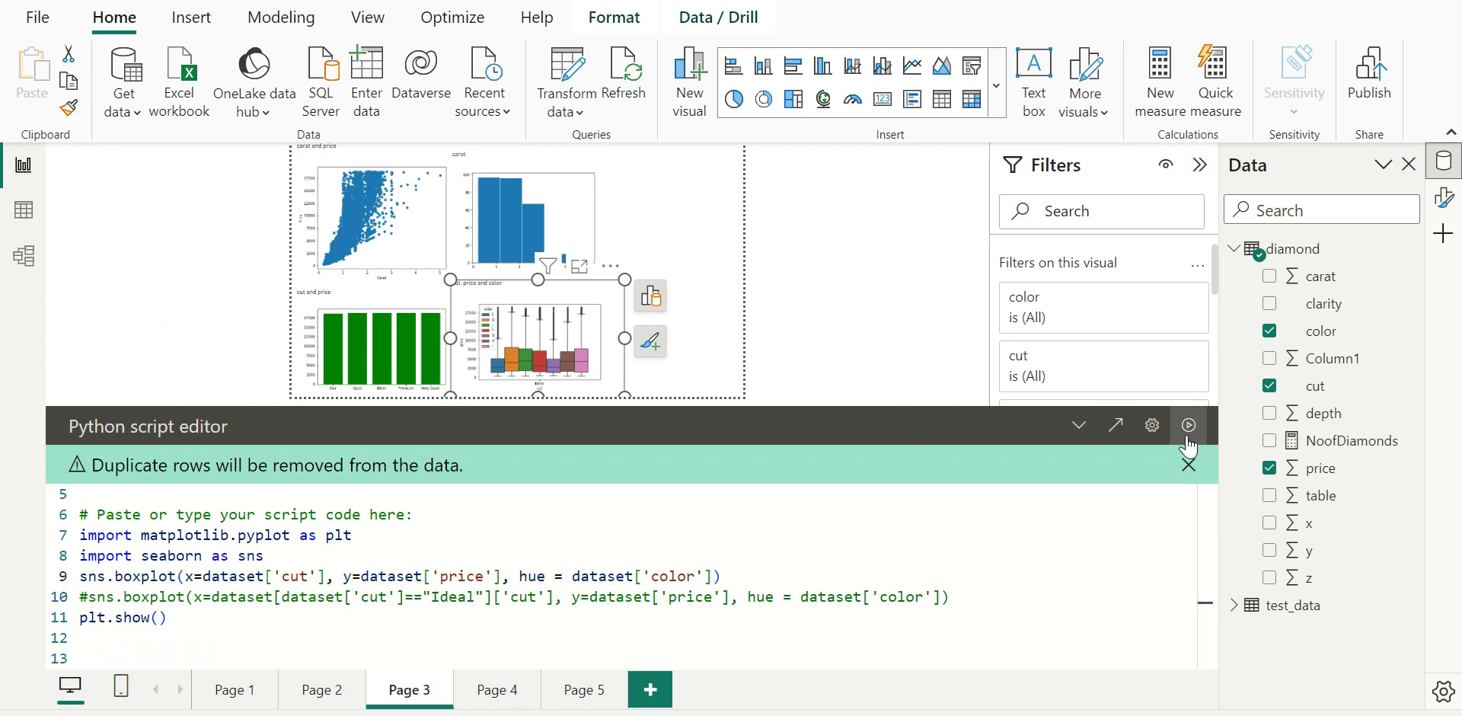
click(1090, 433)
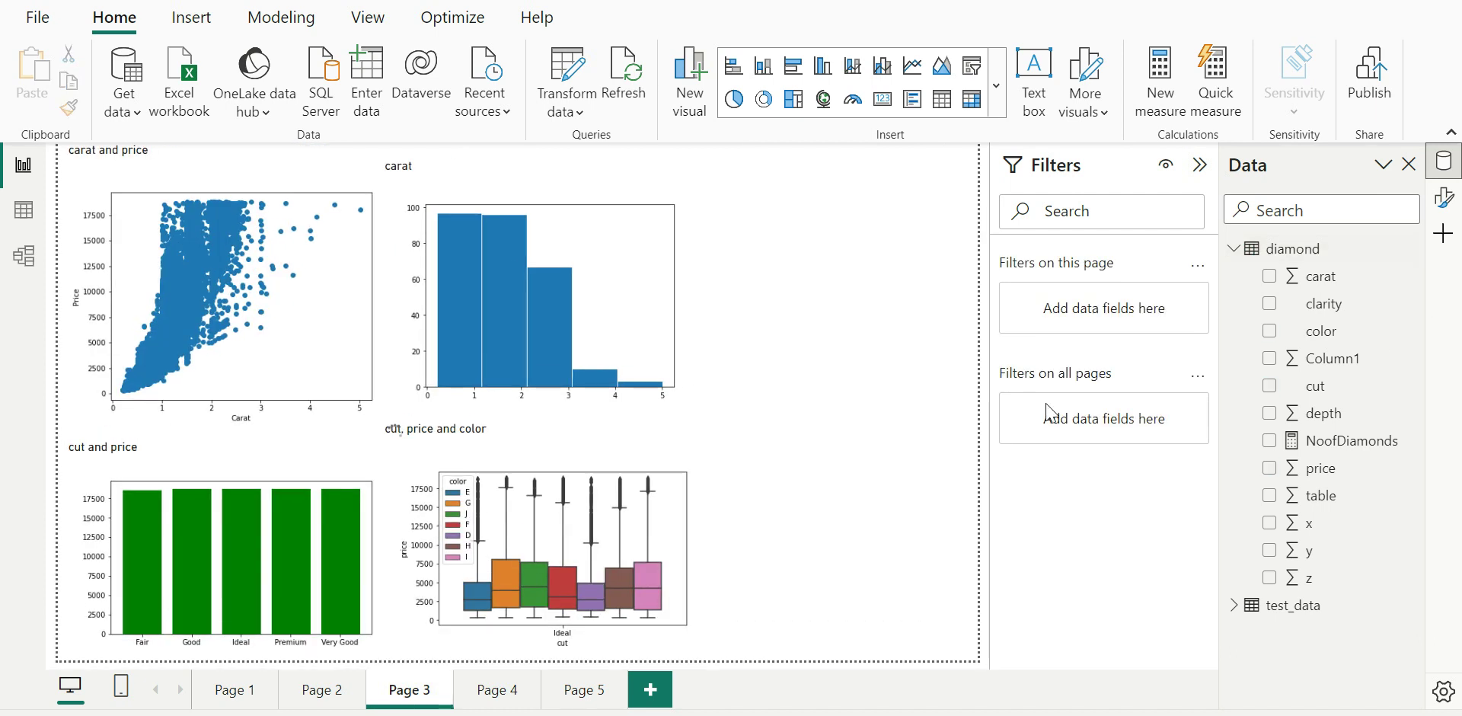
Add a slicer on the diamond cut field beside the histogram and shorten it to fit its options.
click(1270, 386)
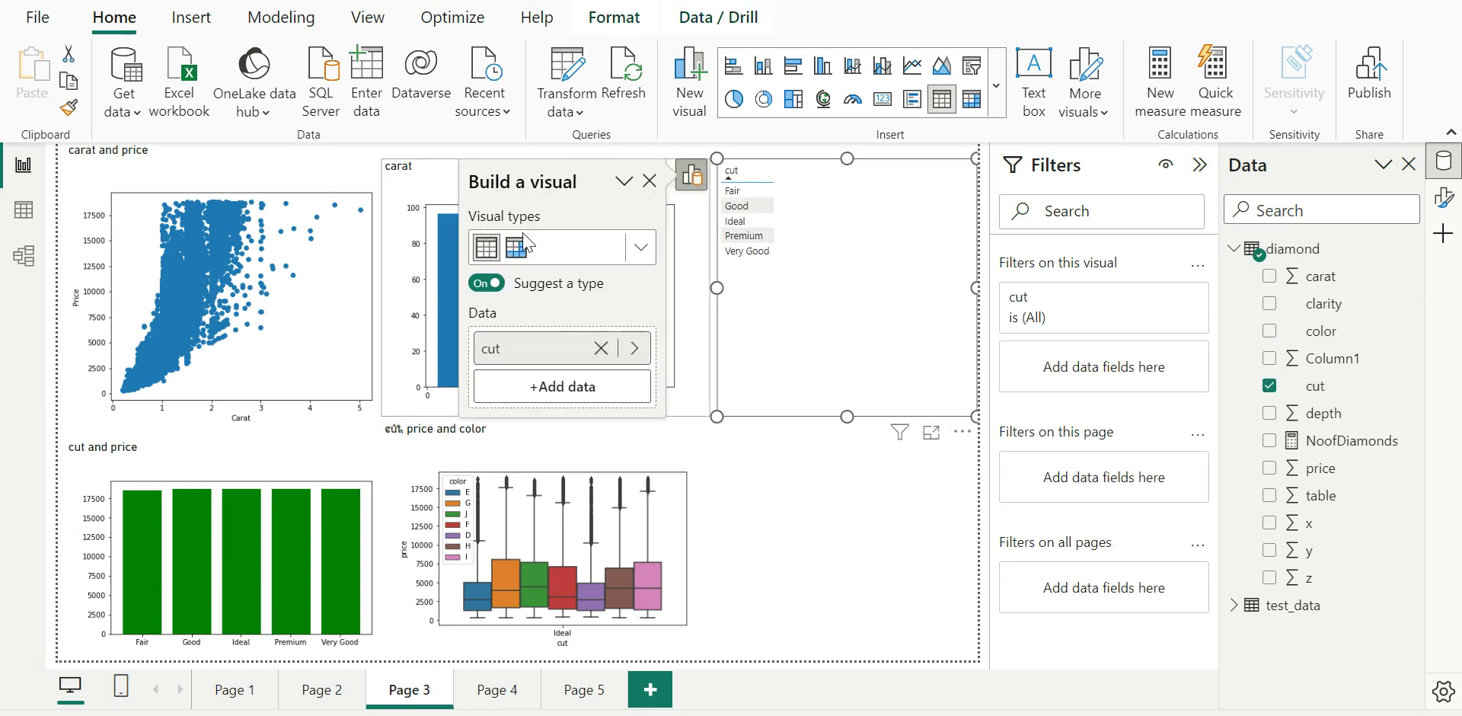
click(971, 67)
drag(850, 416, 873, 305)
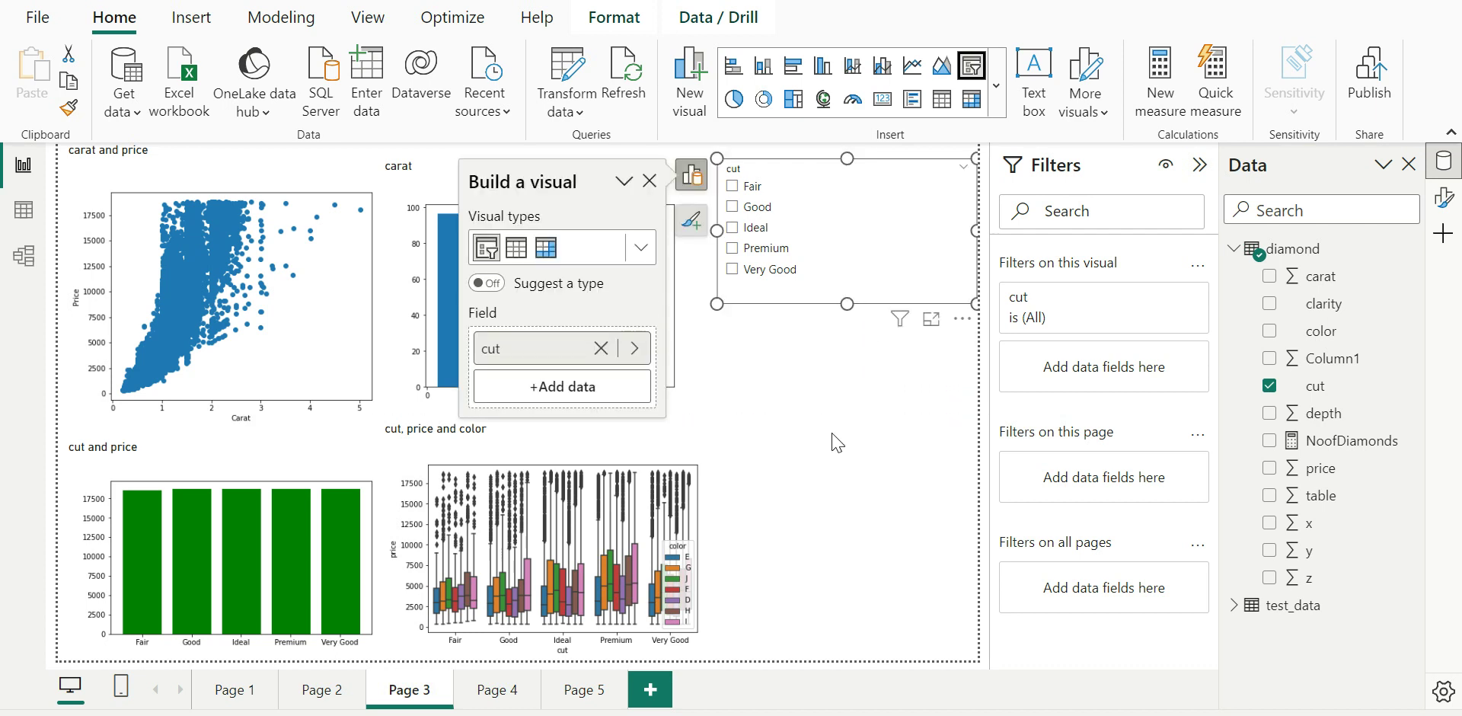
click(810, 366)
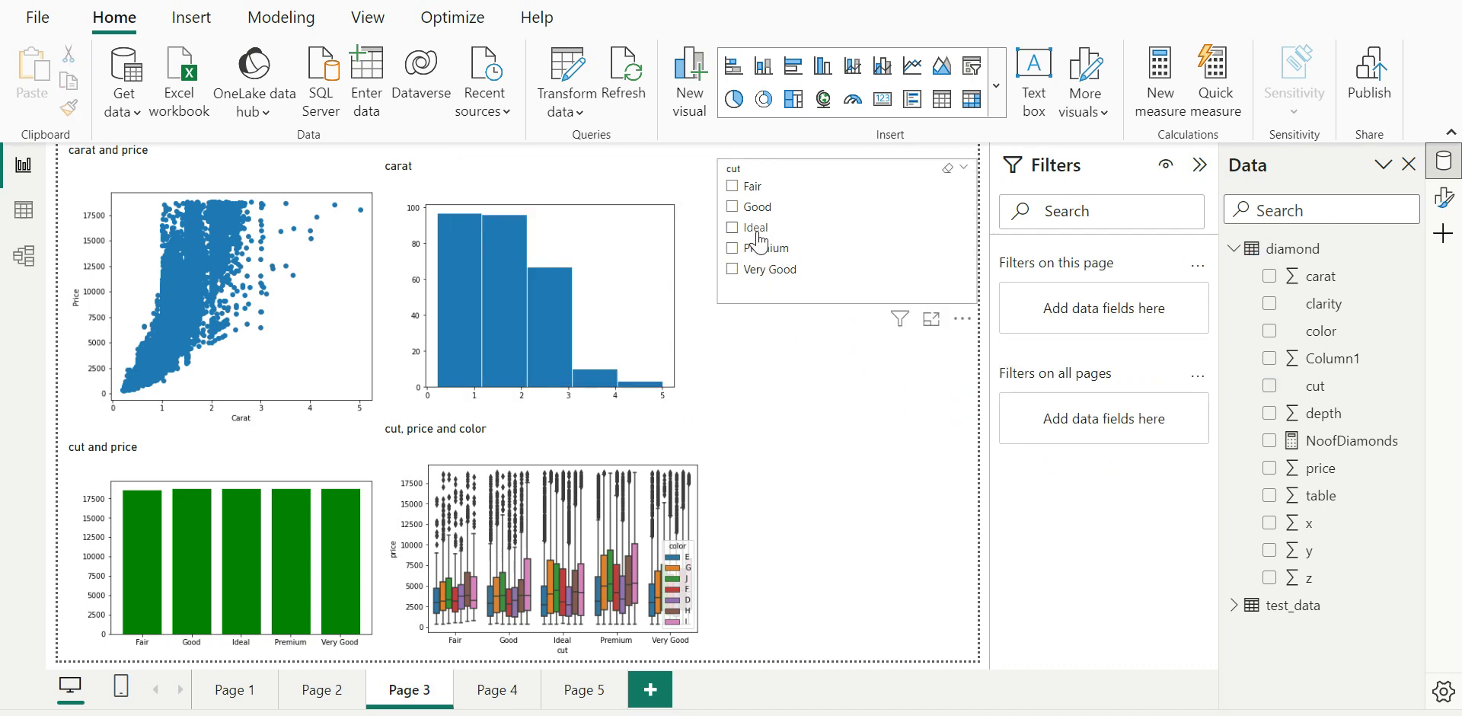
Filter the Page 3 visuals with the cut slicer to Ideal, and add Good to the selection.
click(758, 239)
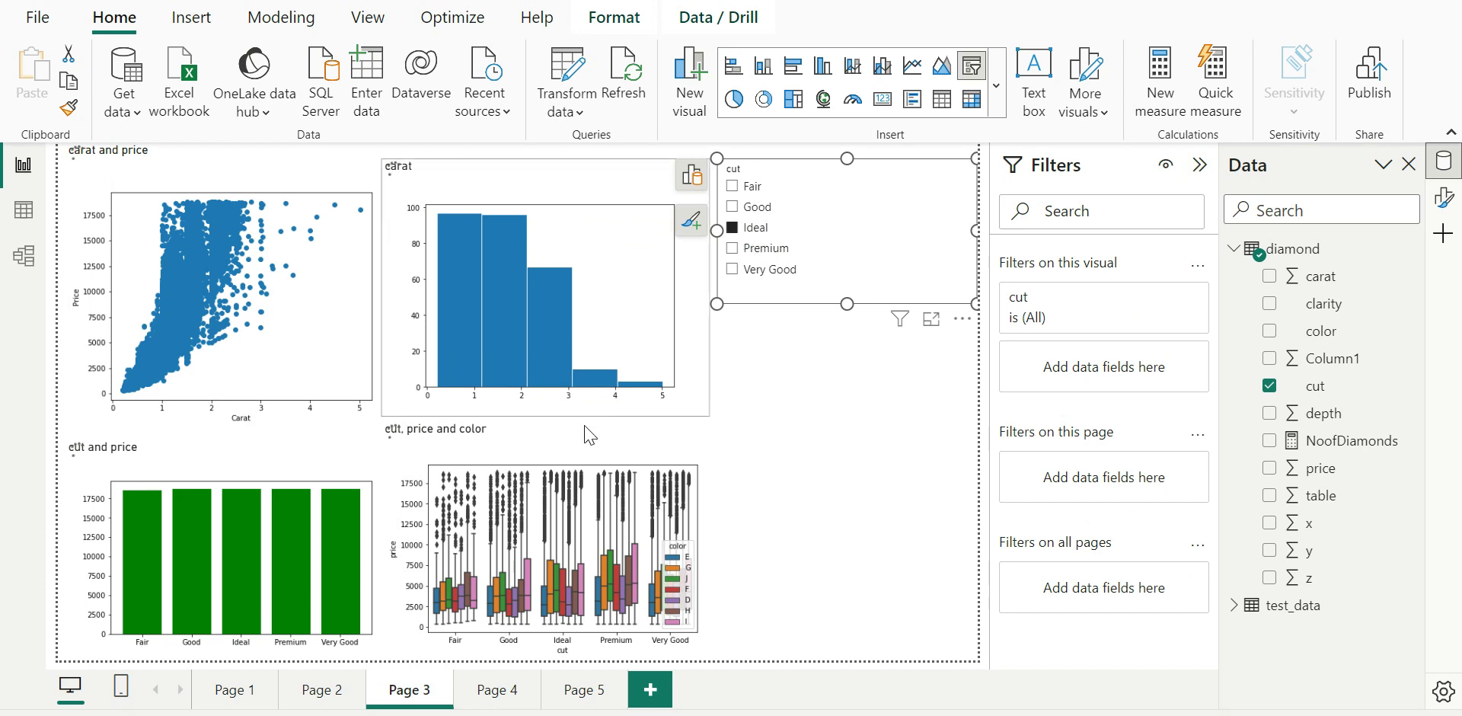
mouse_move(442, 440)
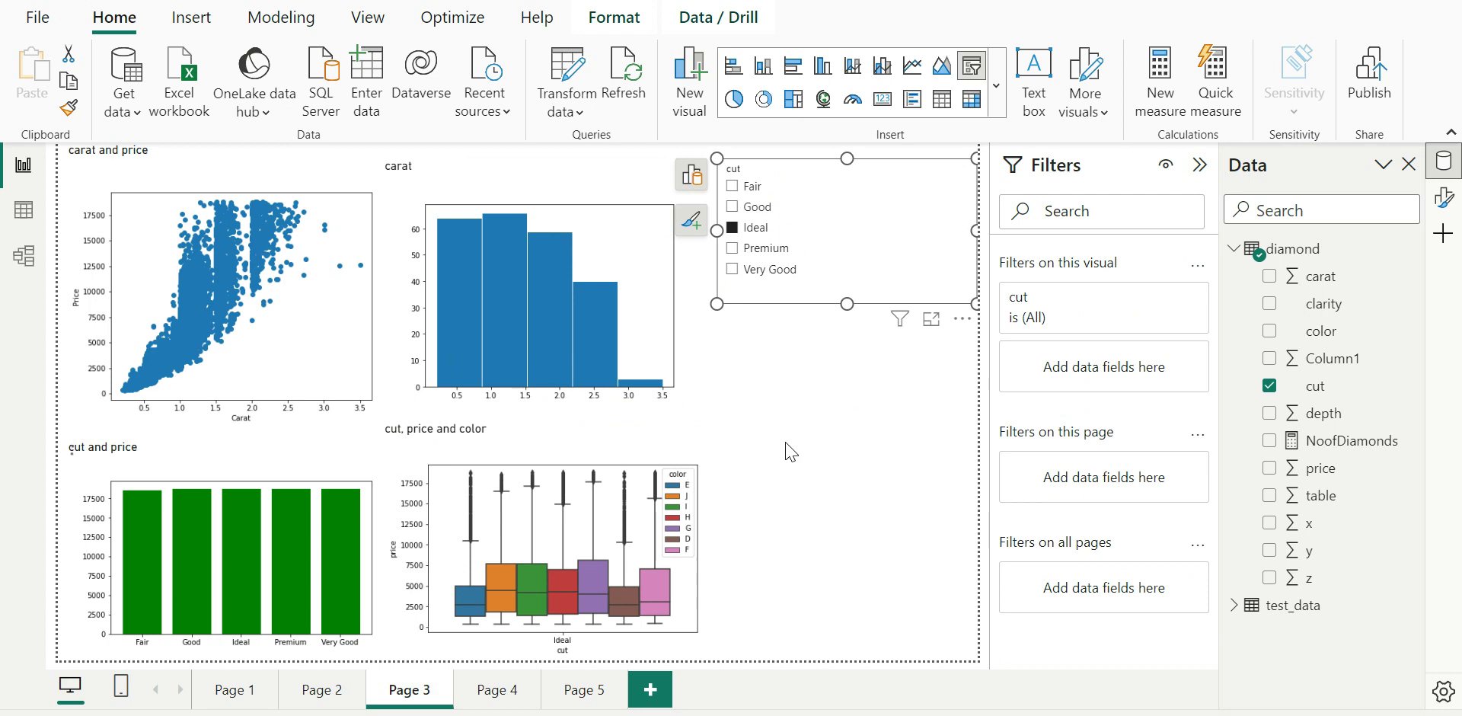
click(758, 214)
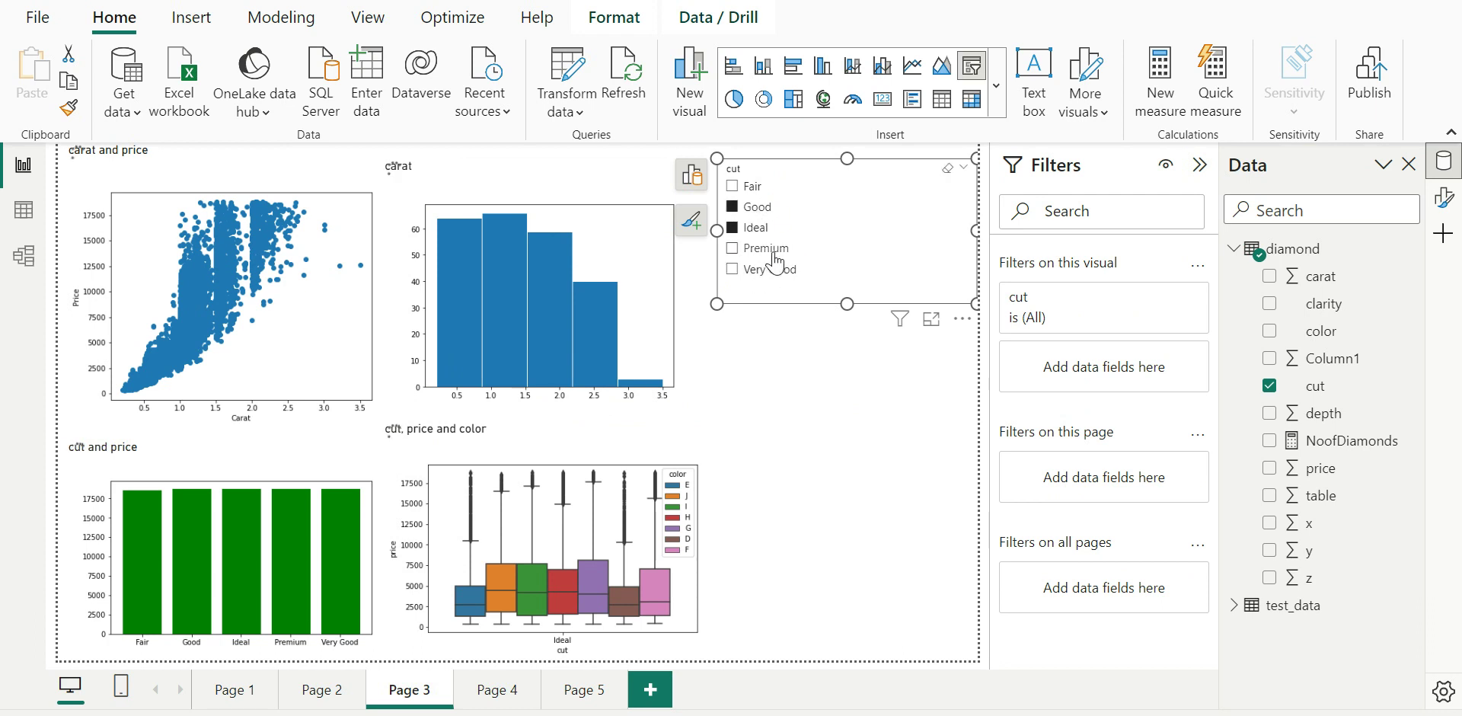